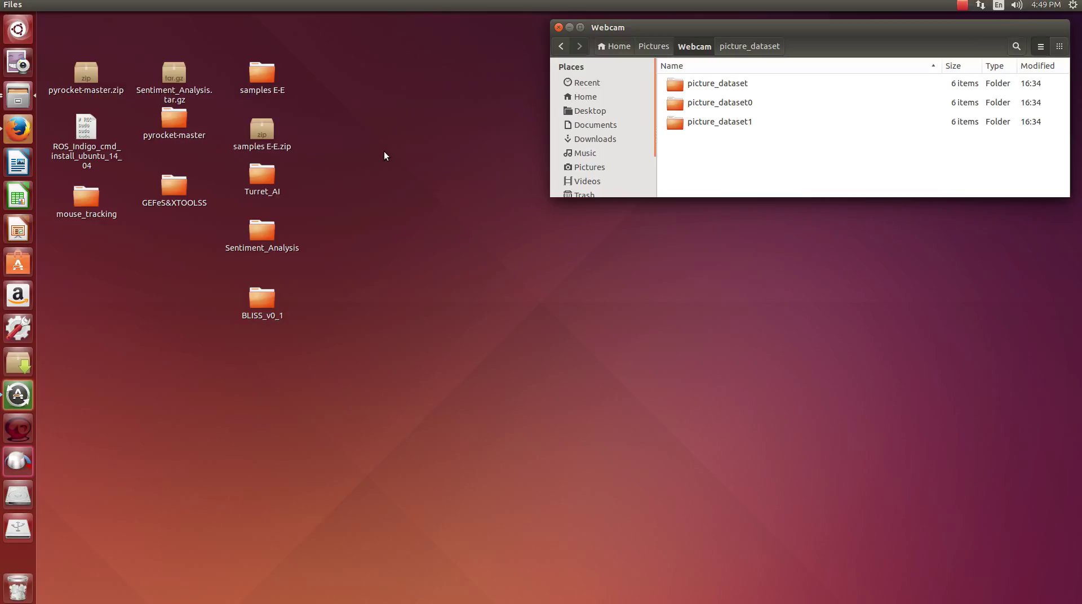
Open a terminal, change to the BLISS_v0_1 folder on the Desktop and list its files
left_click(470, 274)
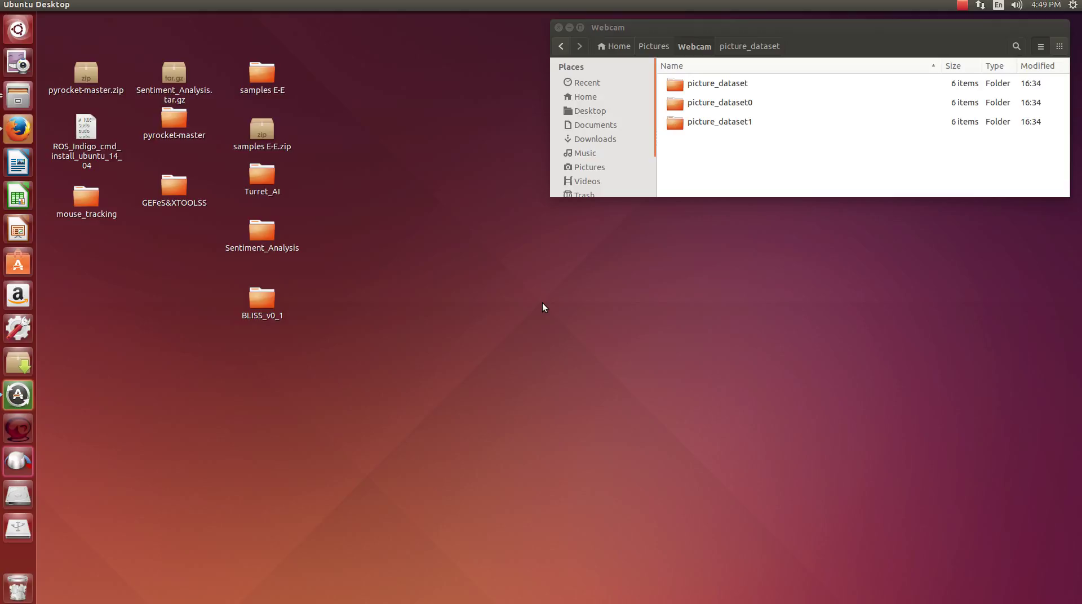
key("ctrl+alt+t")
left_click_drag(340, 354, 659, 216)
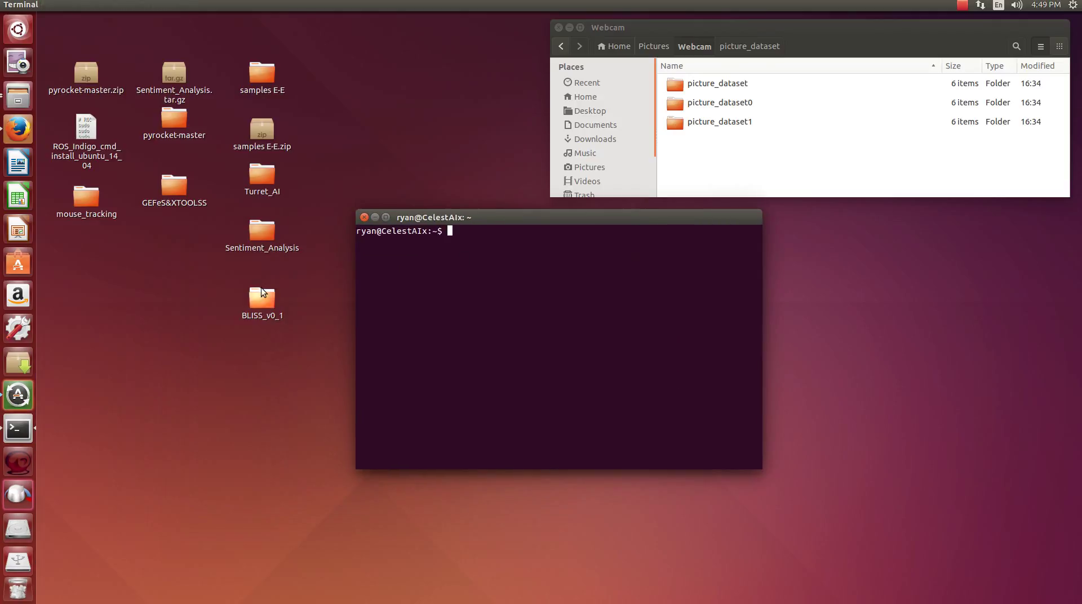
type("cd Desktop/")
key("Return")
type("cd B")
key("Tab")
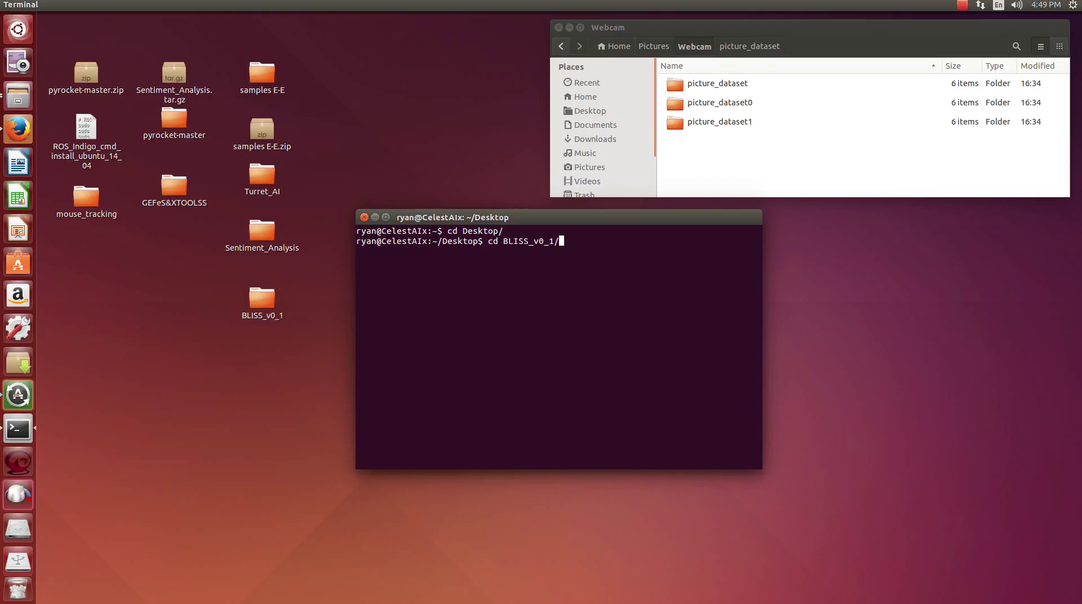
key("Return")
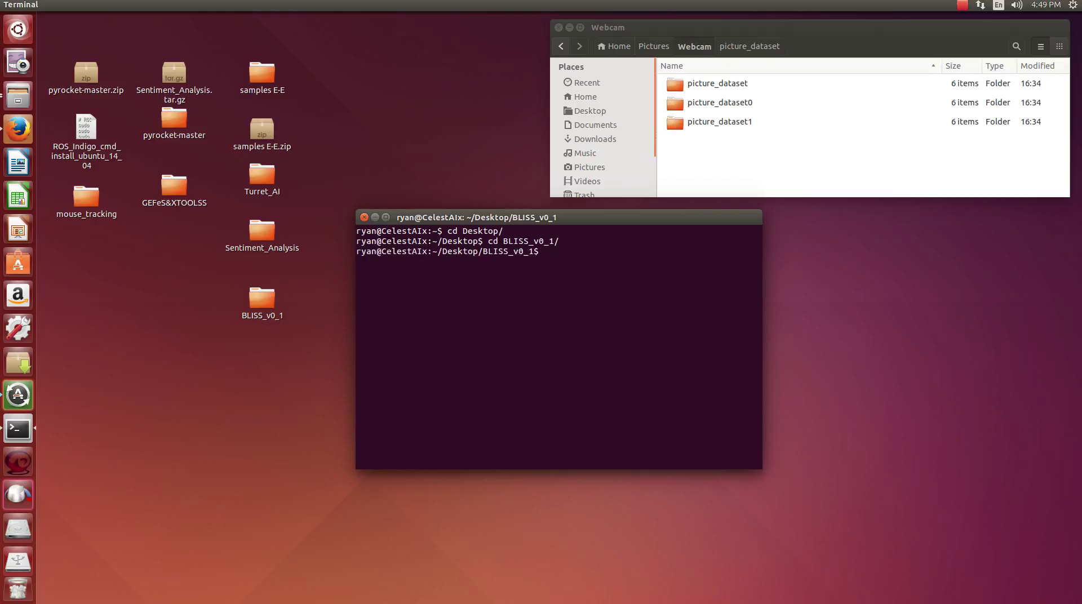
type("ls")
key("Return")
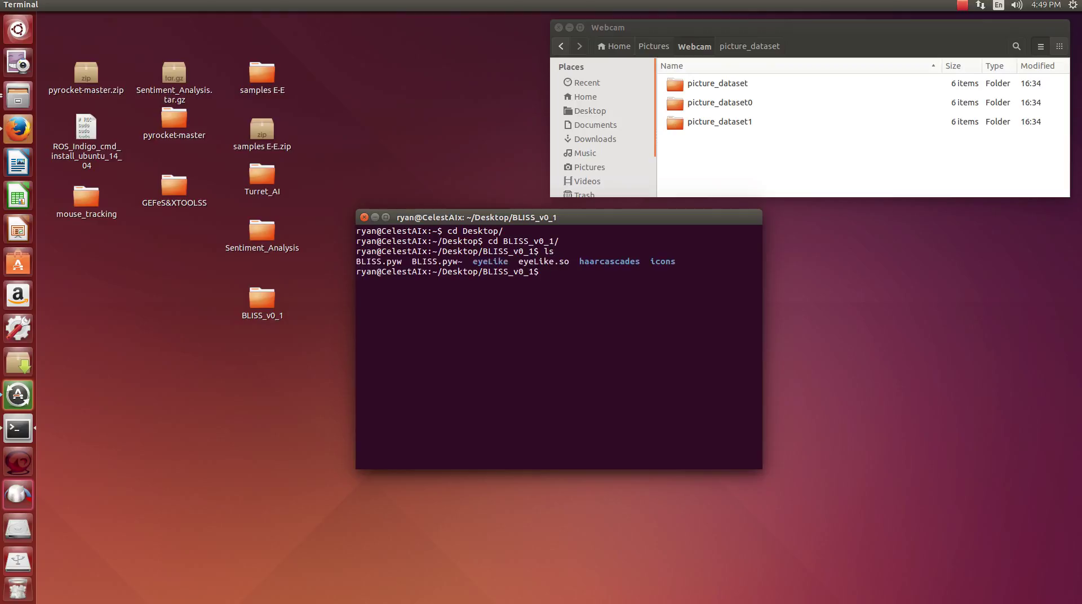
Run BLISS.pyw with Python and move its window to the middle of the desktop
type("python BLISS.pyw")
key("Return")
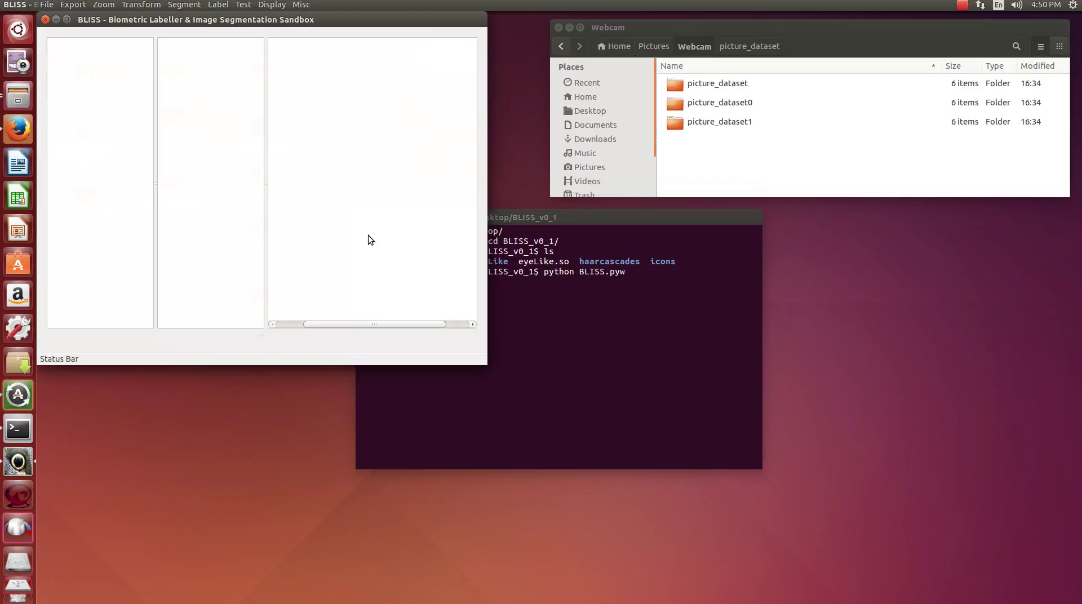
left_click_drag(234, 18, 521, 176)
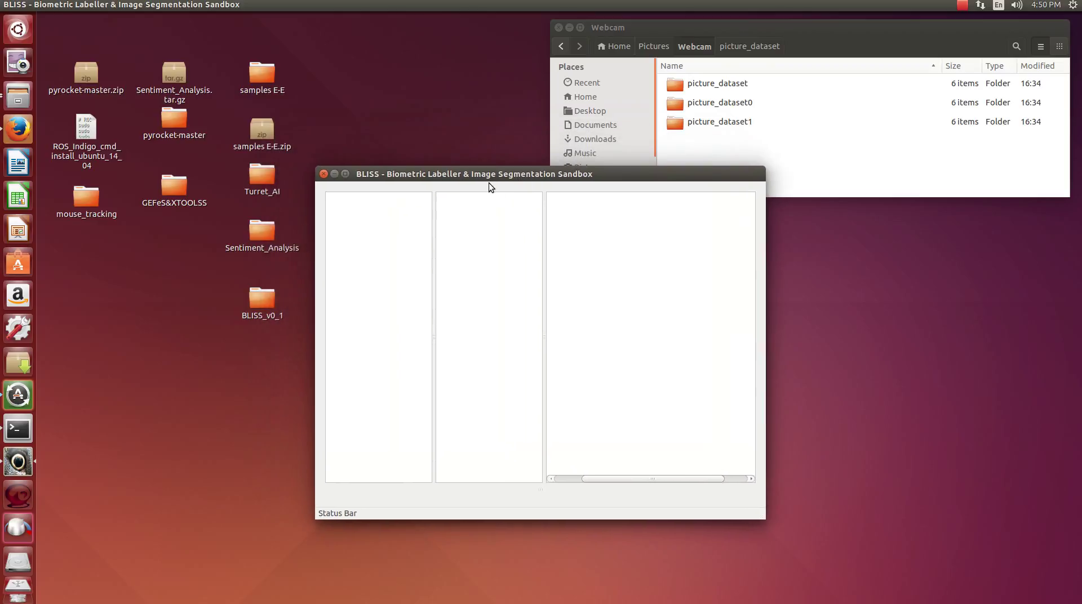
left_click_drag(457, 181, 457, 209)
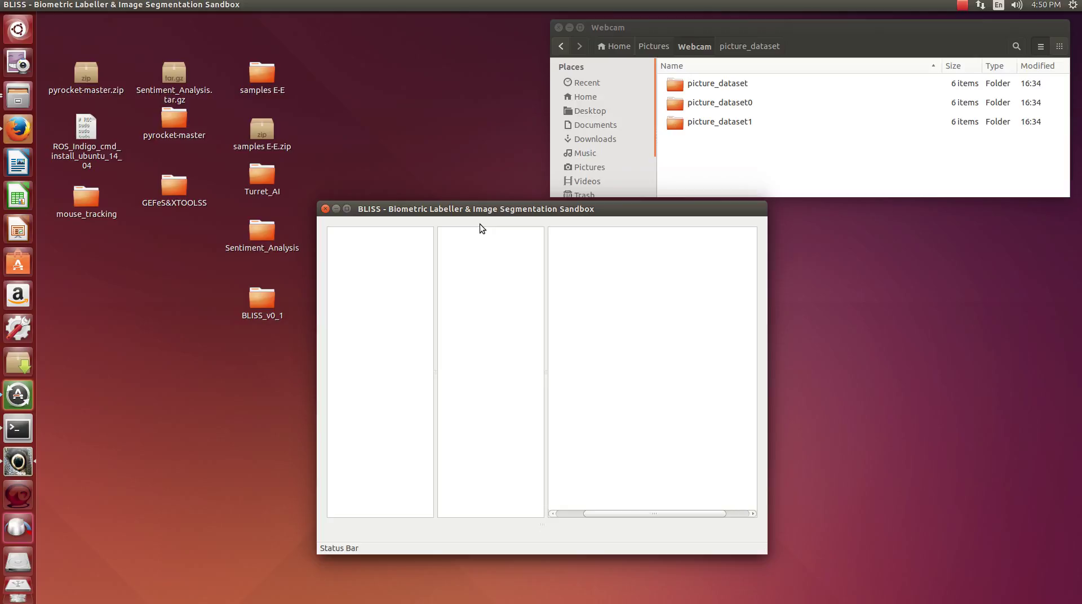
left_click_drag(494, 216, 506, 214)
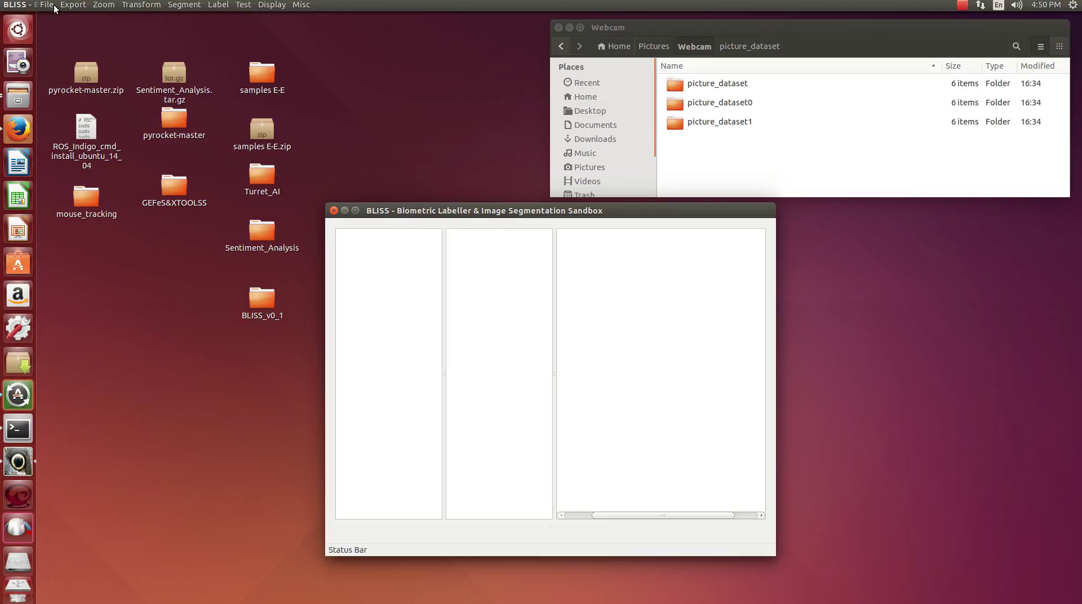
Load the picture_dataset0 directory from Pictures/Webcam into BLISS
left_click(46, 5)
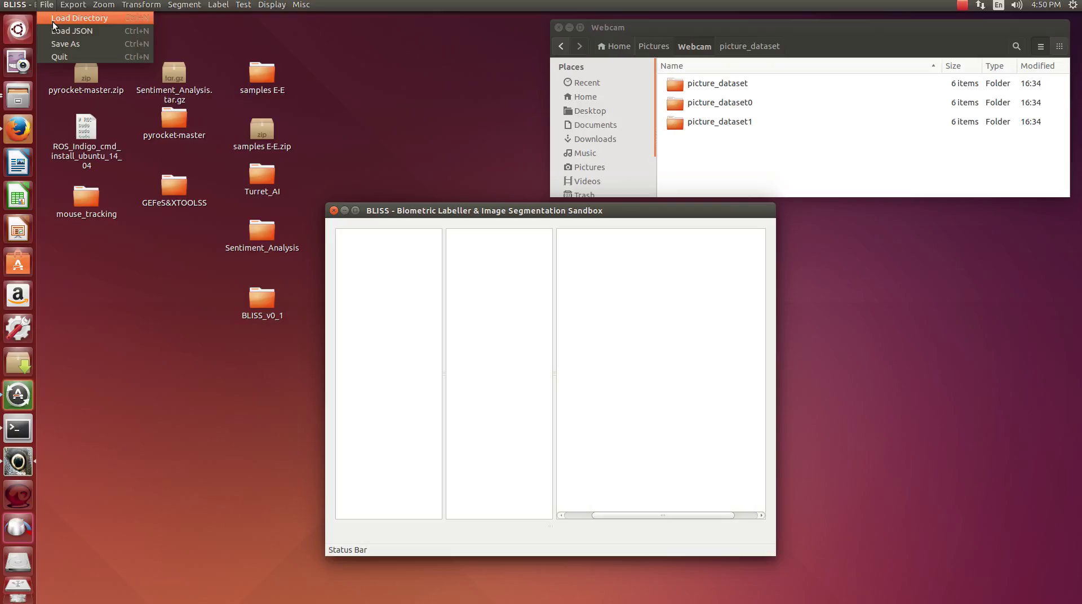
left_click(56, 19)
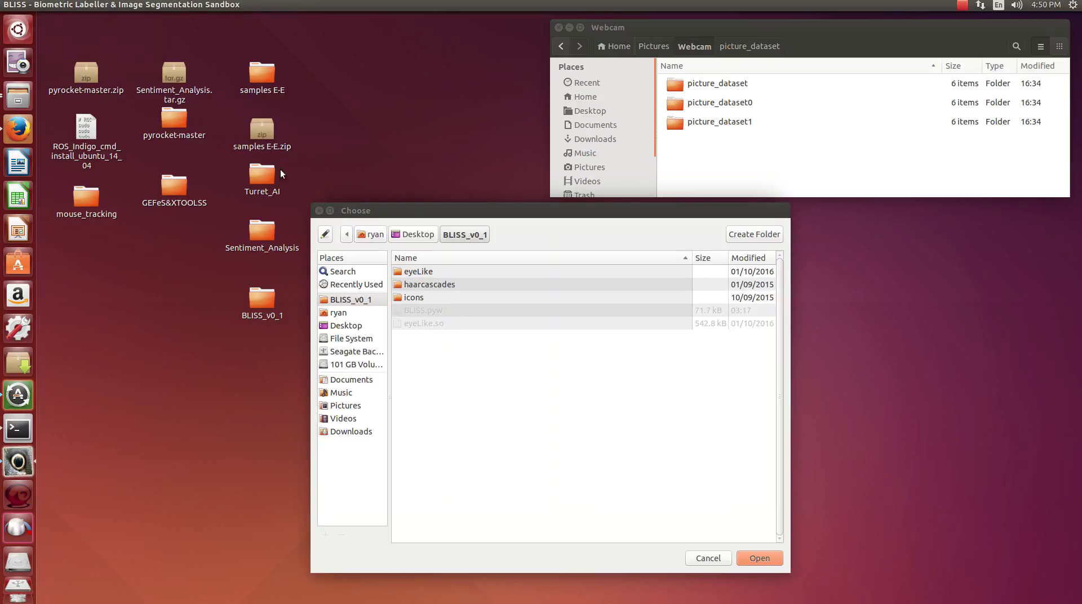
left_click_drag(465, 212, 422, 143)
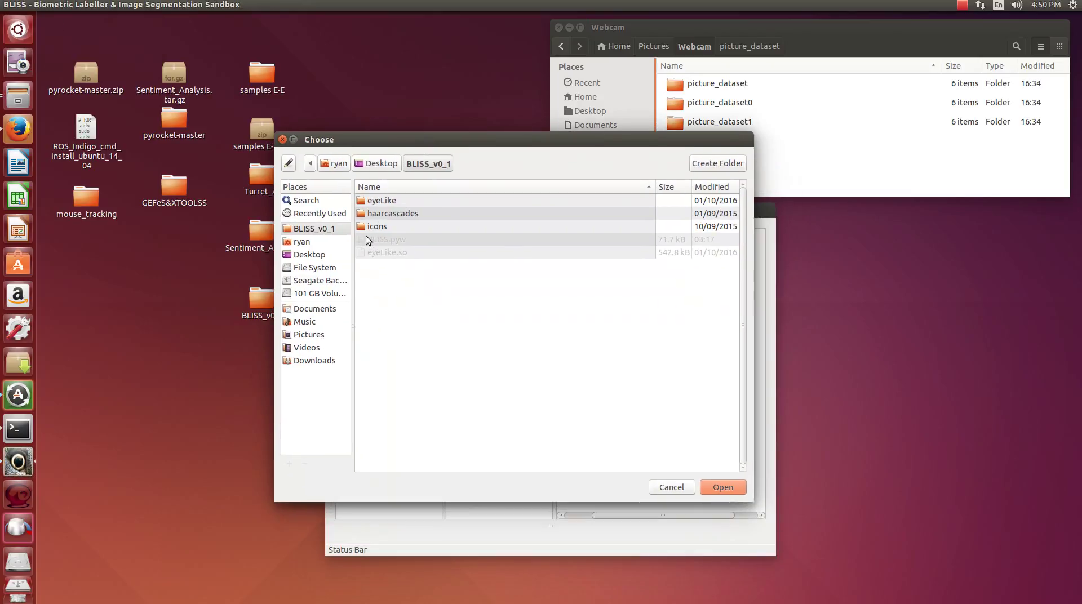
left_click(313, 336)
double_click(438, 202)
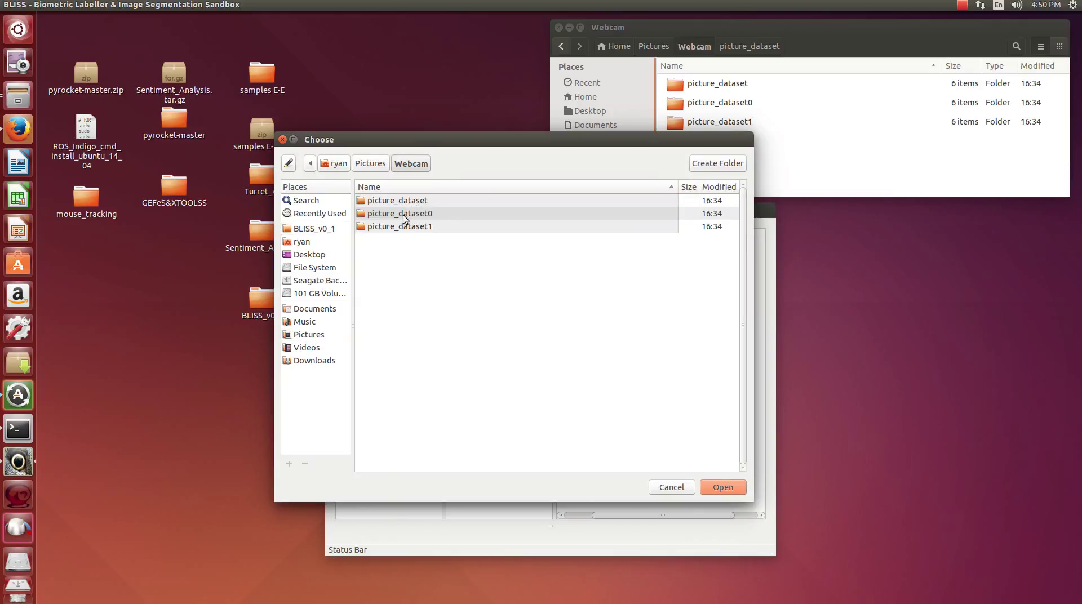
double_click(404, 214)
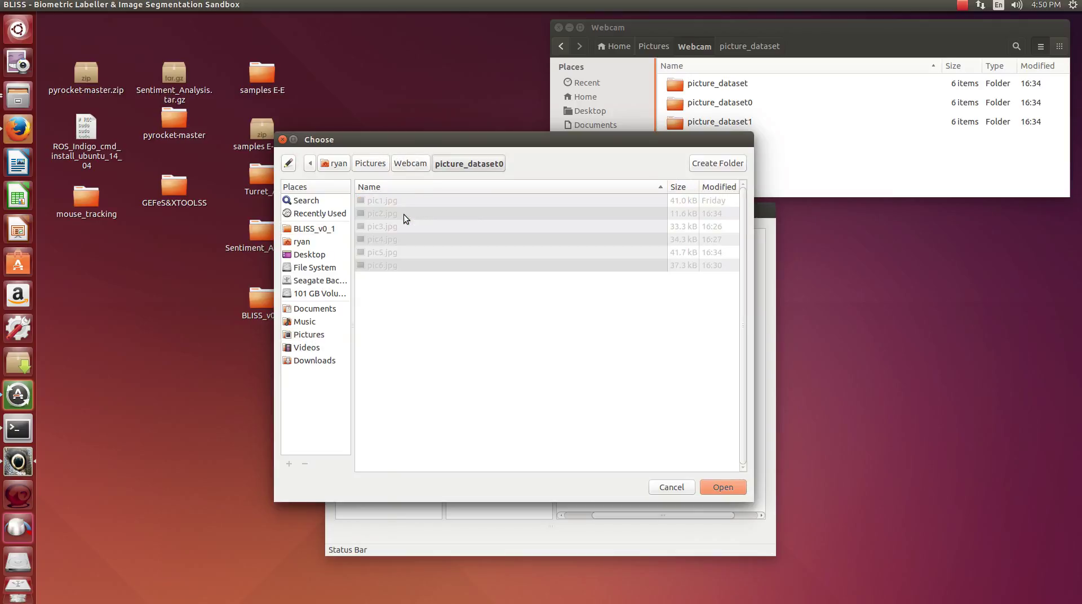
left_click(726, 487)
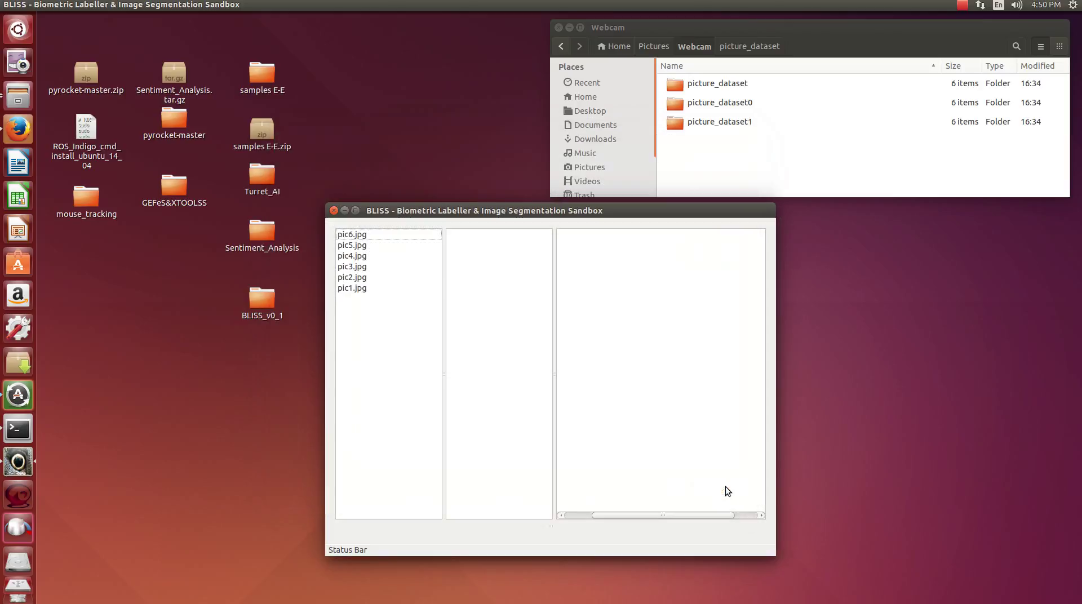
Display pic6.jpg and enlarge the BLISS window until it is maximized
left_click(391, 236)
left_click_drag(518, 223, 455, 98)
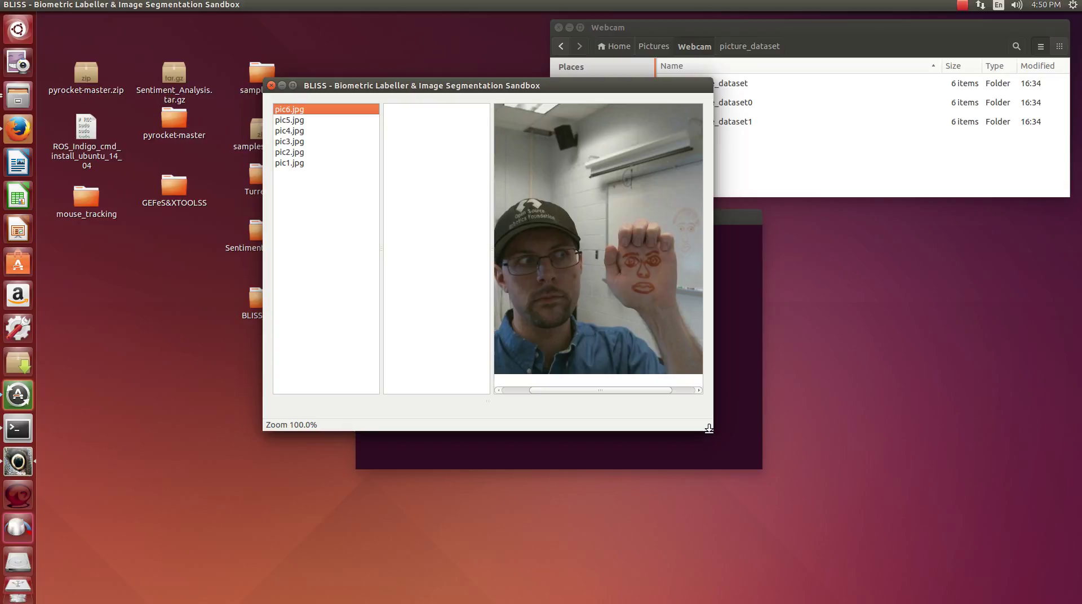
left_click_drag(709, 429, 1003, 573)
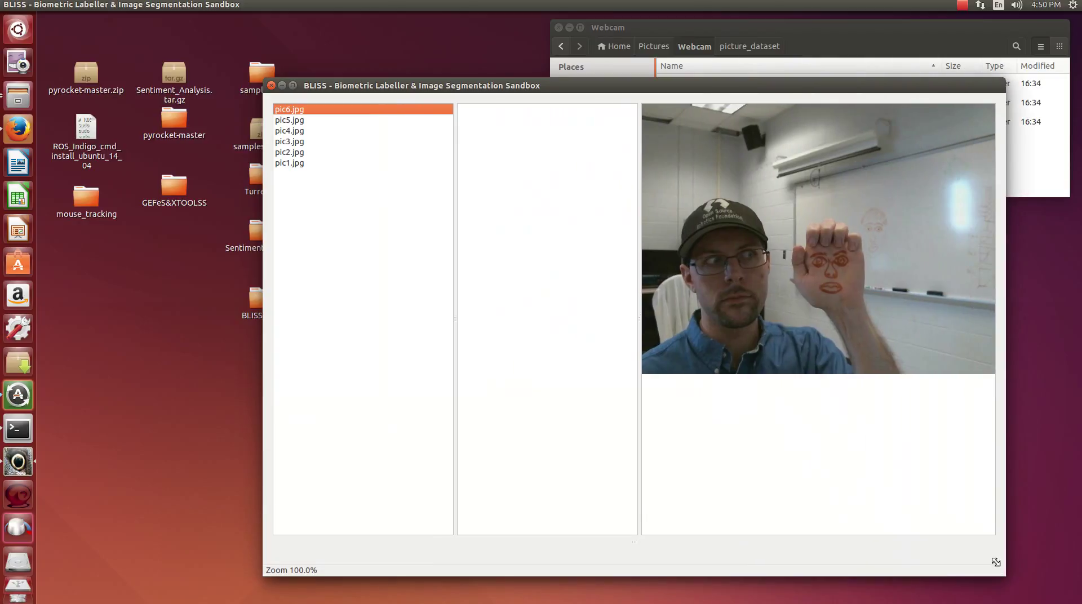
left_click_drag(610, 85, 517, 45)
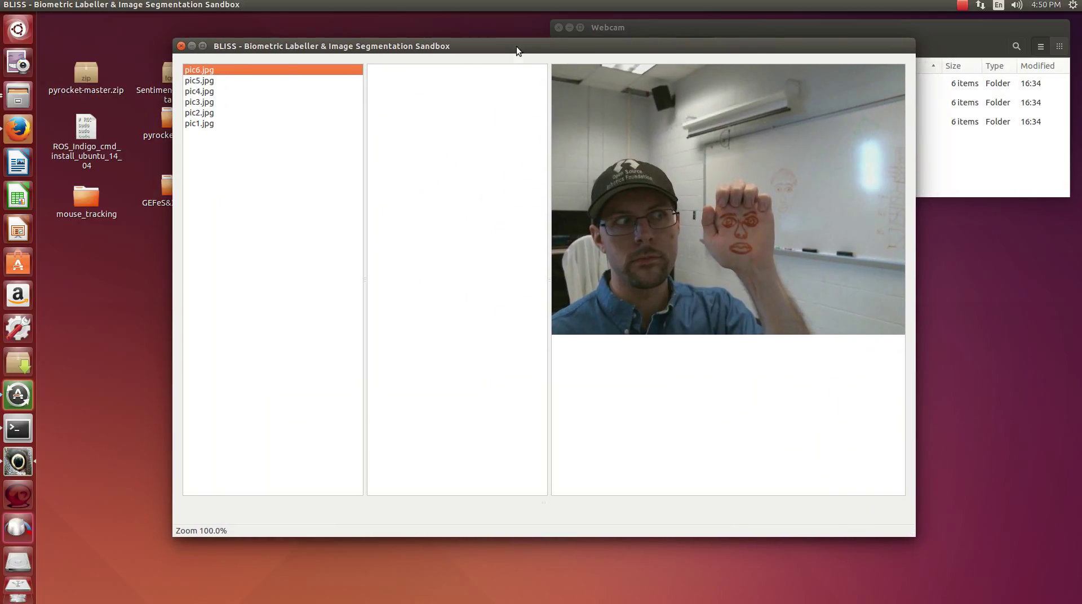
double_click(517, 46)
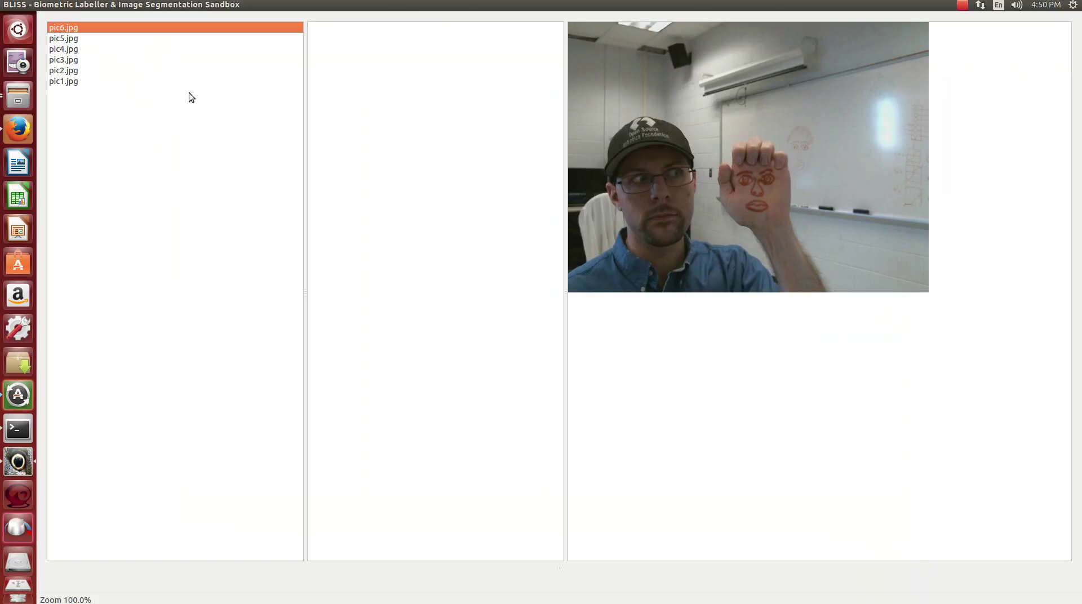
View the images pic5.jpg through pic1.jpg one by one, and return to pic6.jpg
left_click(92, 38)
left_click(92, 48)
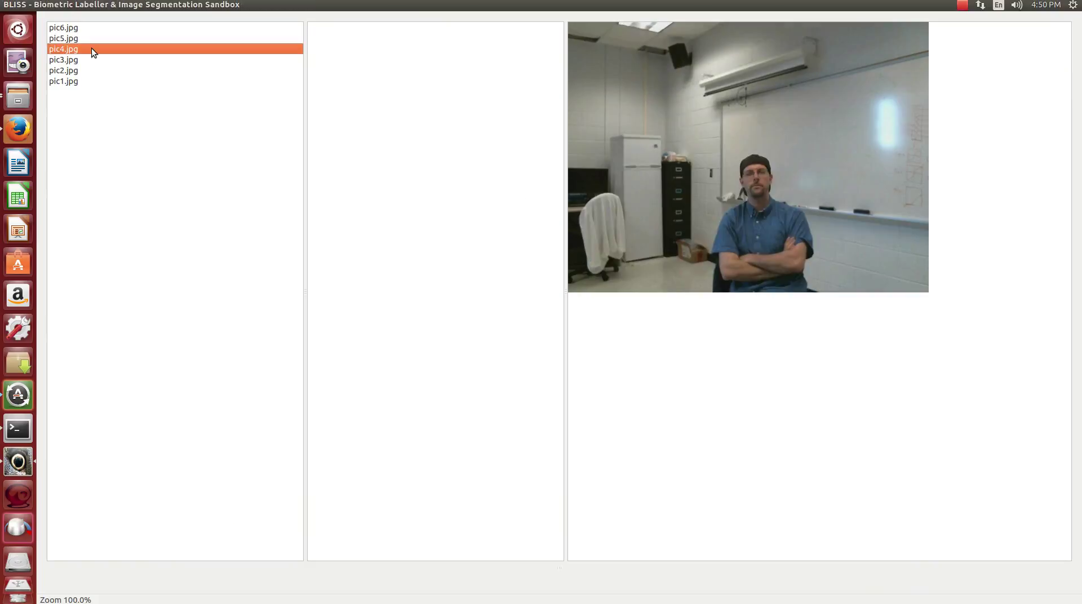
left_click(97, 60)
left_click(103, 71)
left_click(104, 81)
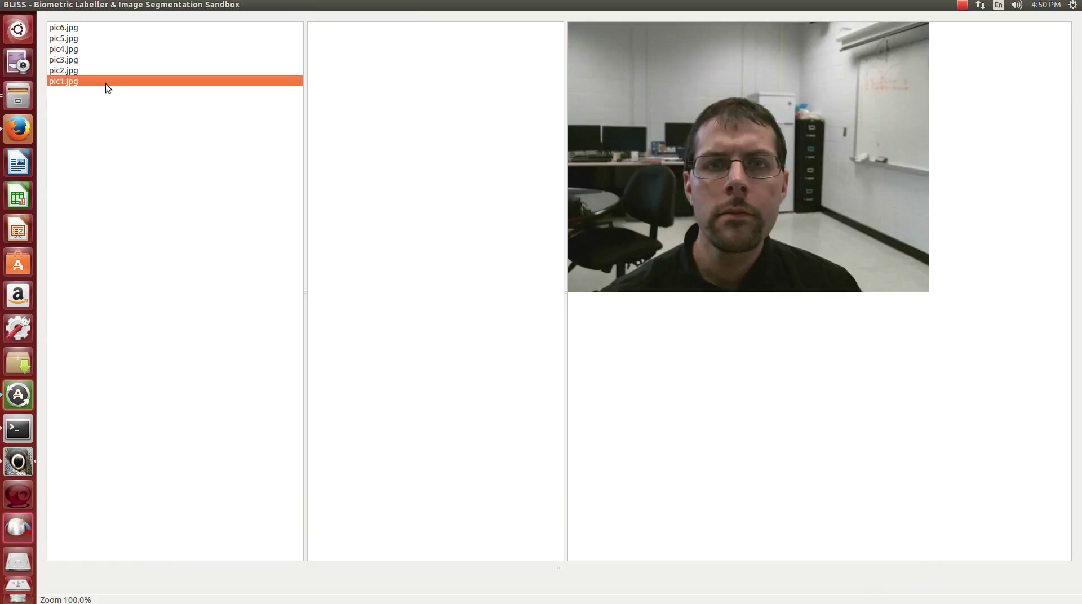
left_click(105, 28)
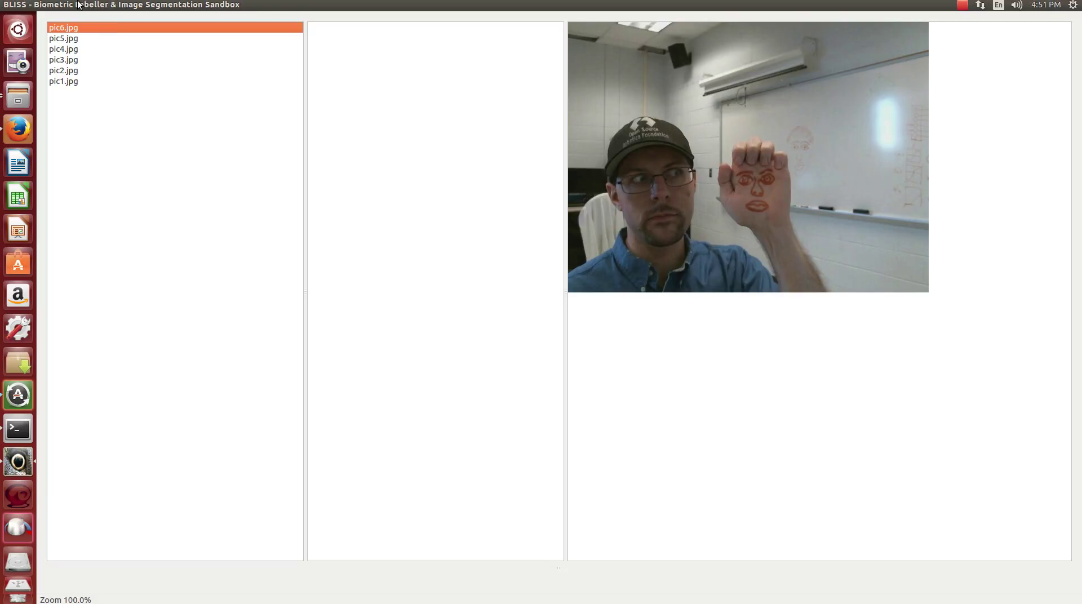
Display pic6.jpg at 50% zoom and return it to 100%
mouse_move(87, 7)
left_click(115, 7)
left_click(126, 92)
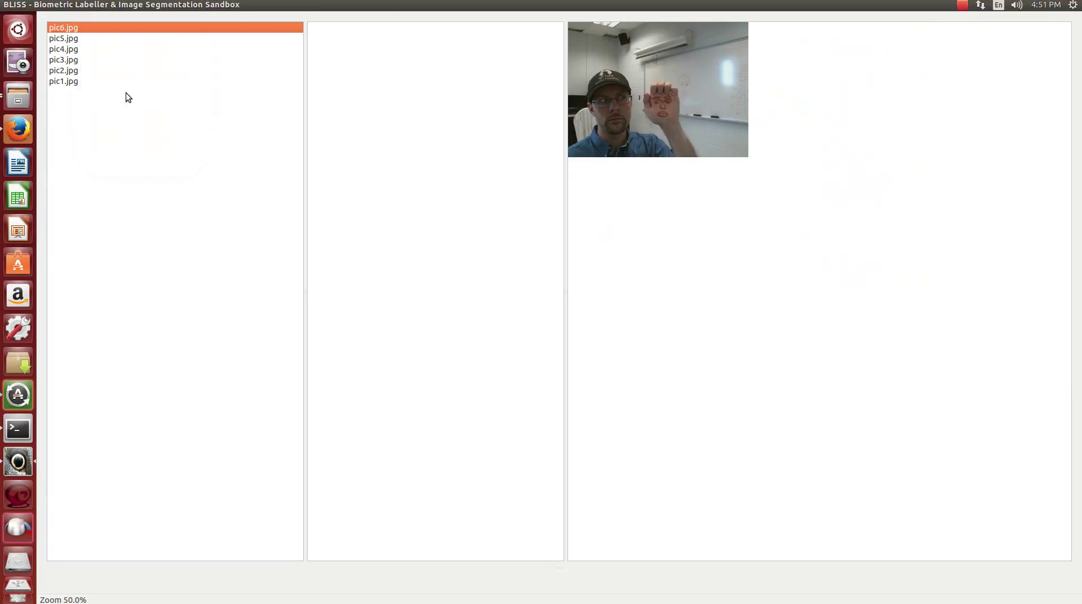
left_click(105, 8)
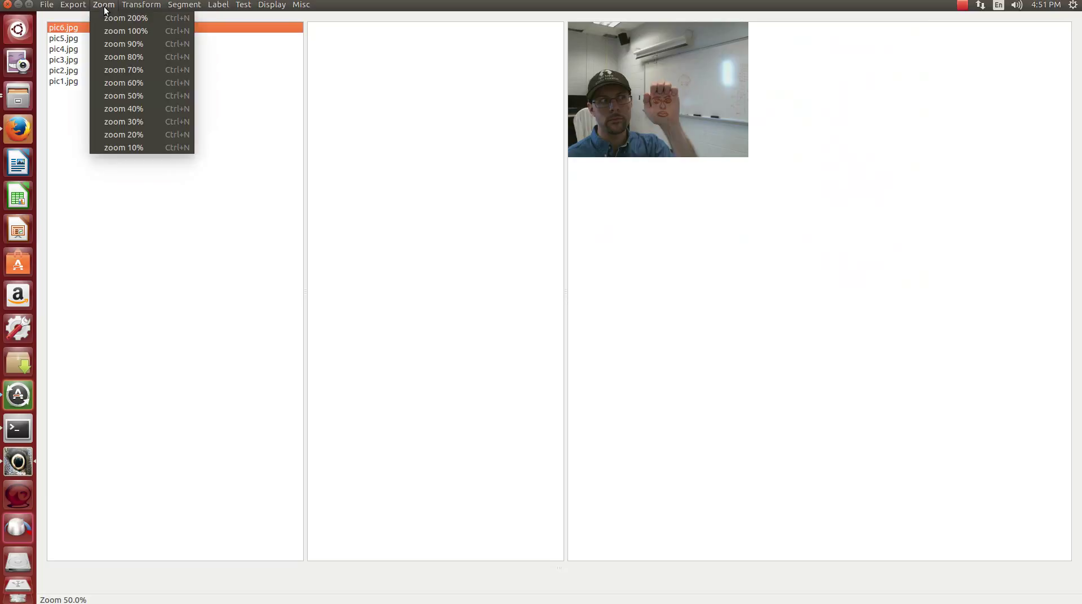
left_click(123, 31)
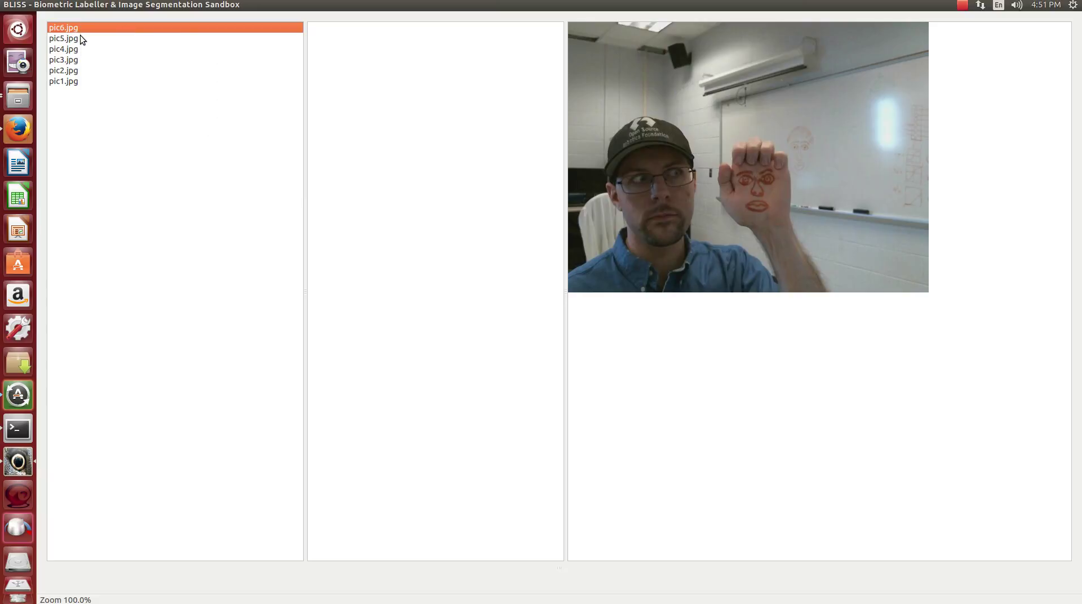
Browse repeatedly down and up through the image list between pic6.jpg and pic1.jpg to compare the pictures
key("Down")
key("Down")
key("Down")
key("Down")
key("Down")
key("Up")
key("Up")
key("Up")
key("Up")
key("Up")
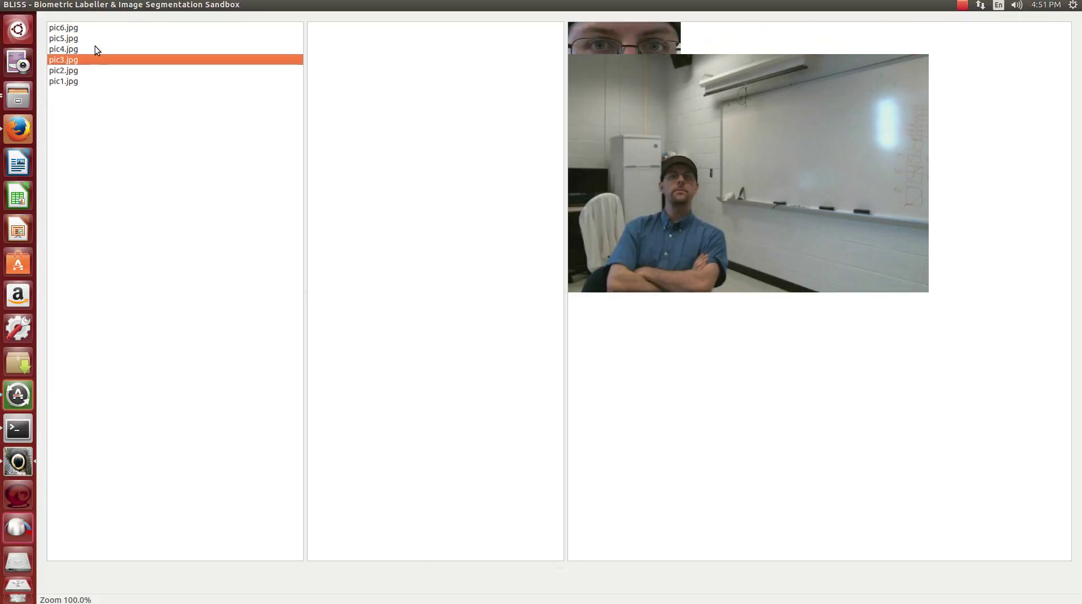
key("Down")
key("Down")
key("Down")
key("Down")
key("Down")
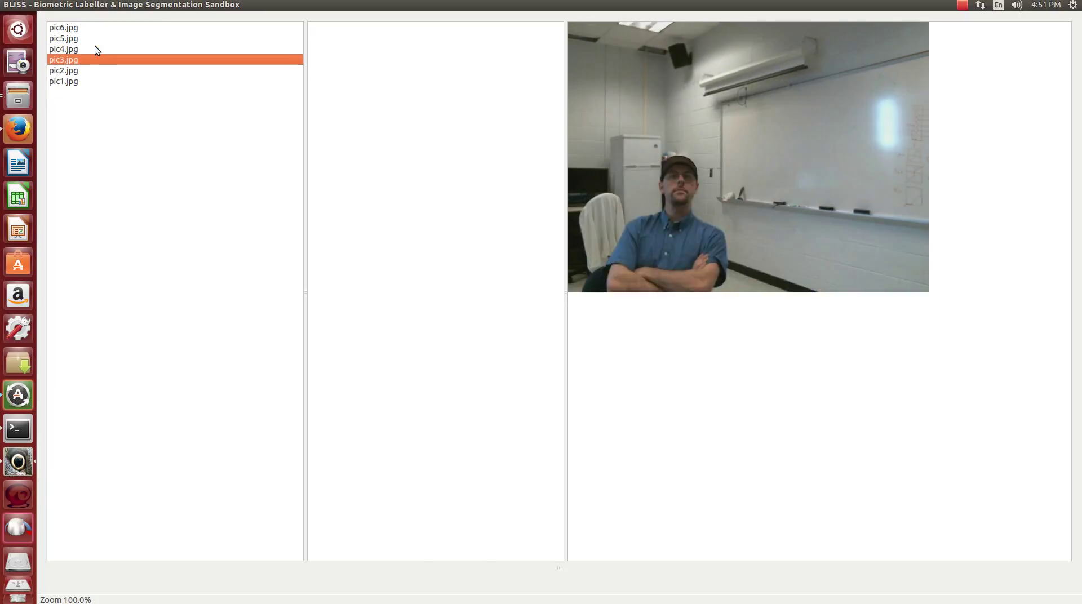
key("Up")
key("Up")
key("Up")
key("Up")
key("Up")
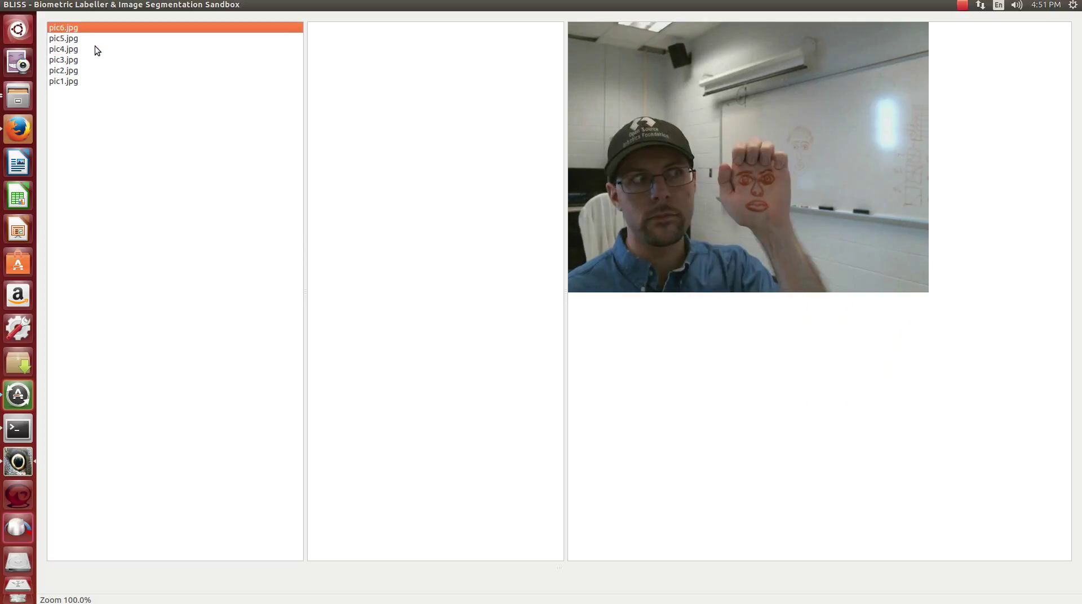
key("Down")
key("Down")
key("Down")
key("Down")
key("Down")
key("Up")
key("Up")
key("Up")
key("Up")
key("Up")
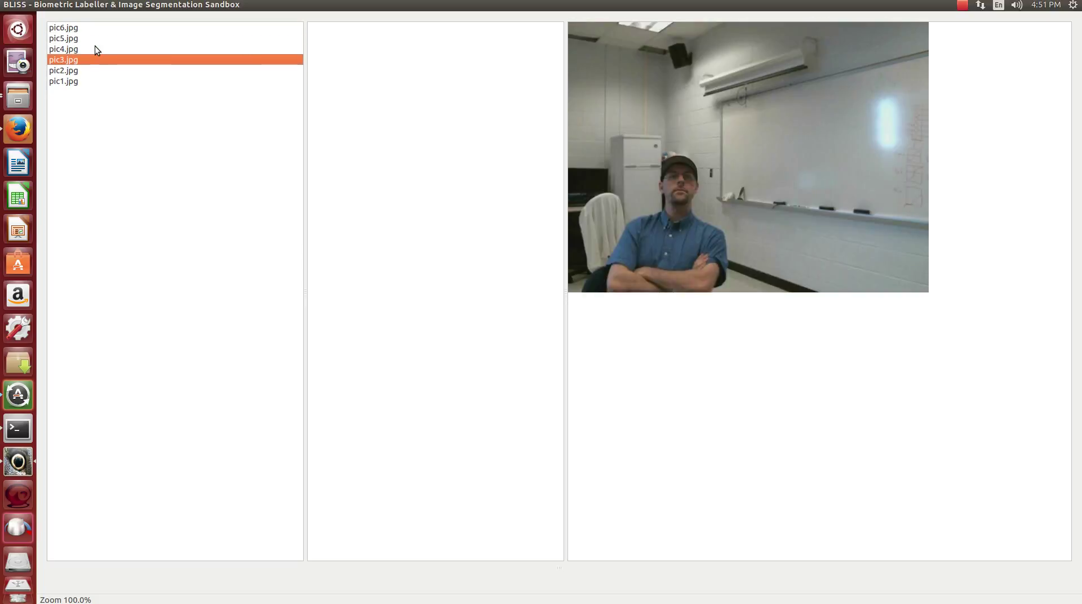
key("Down")
key("Down")
key("Down")
key("Down")
key("Down")
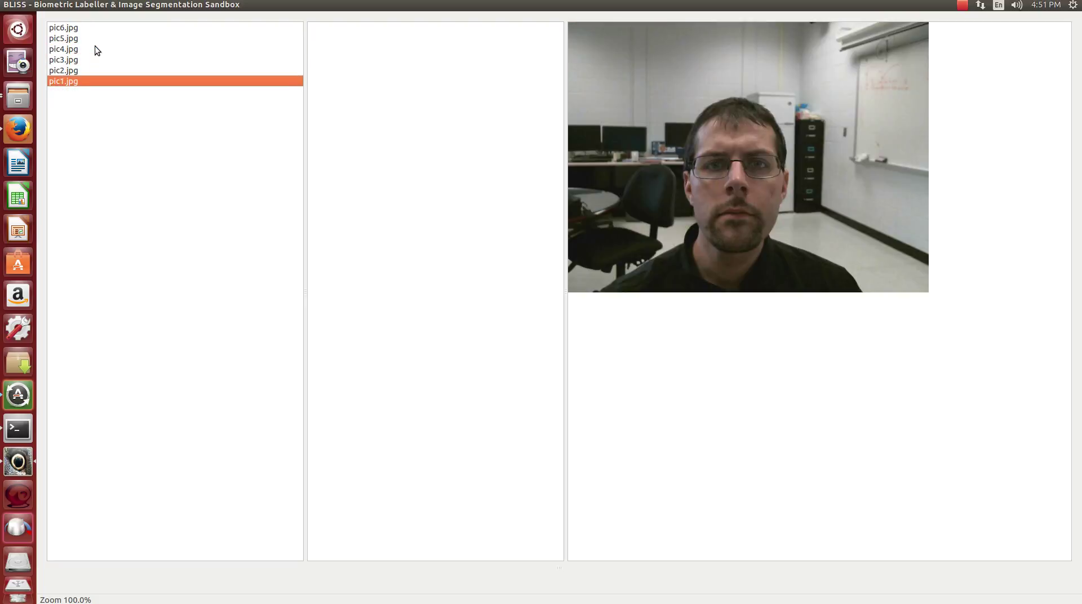
key("Up")
key("Up")
key("Up")
key("Up")
key("Up")
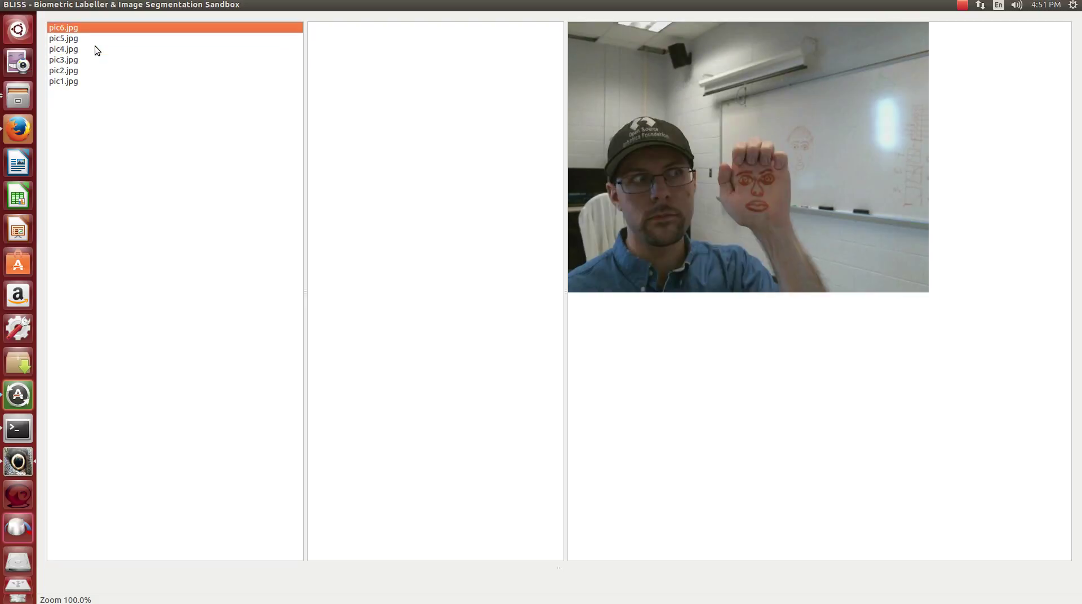
Select pic4.jpg, rotate it 90 degrees clockwise, and rotate it back 90 degrees counterclockwise
key("Down")
key("Down")
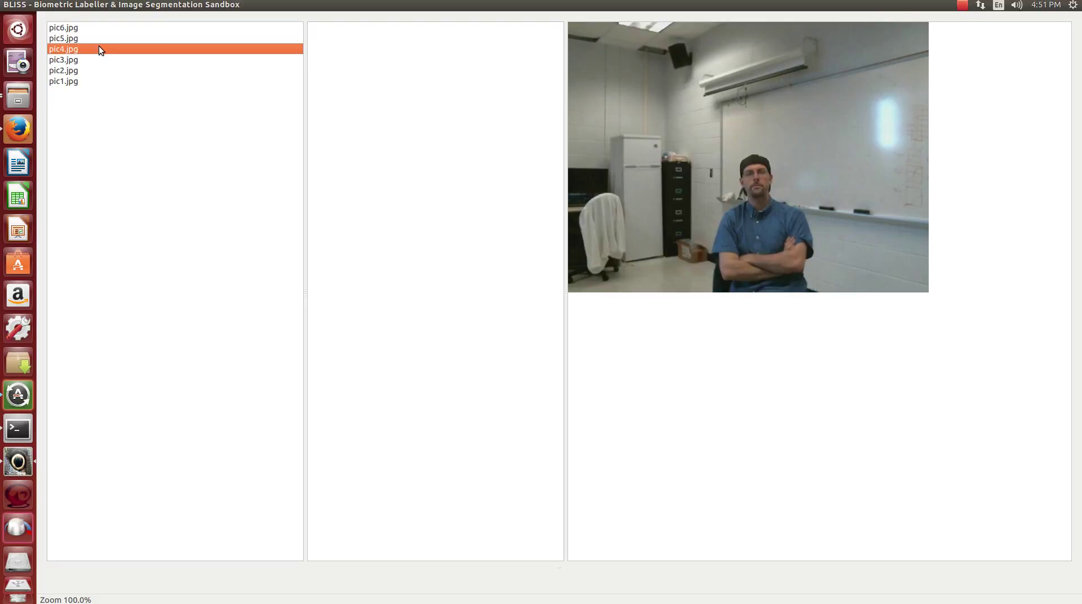
left_click(125, 6)
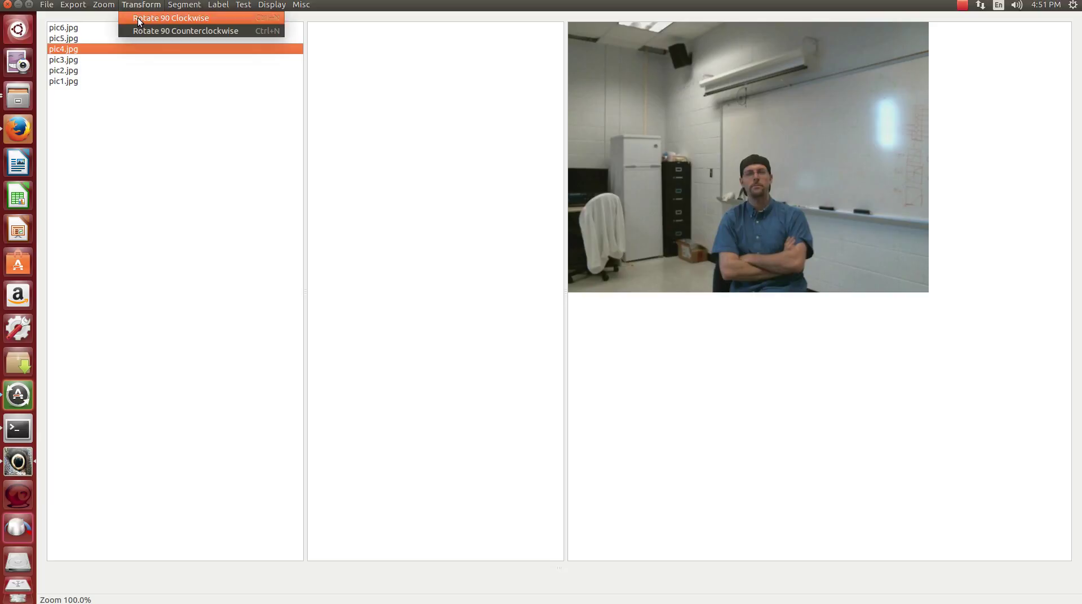
left_click(137, 18)
left_click(138, 5)
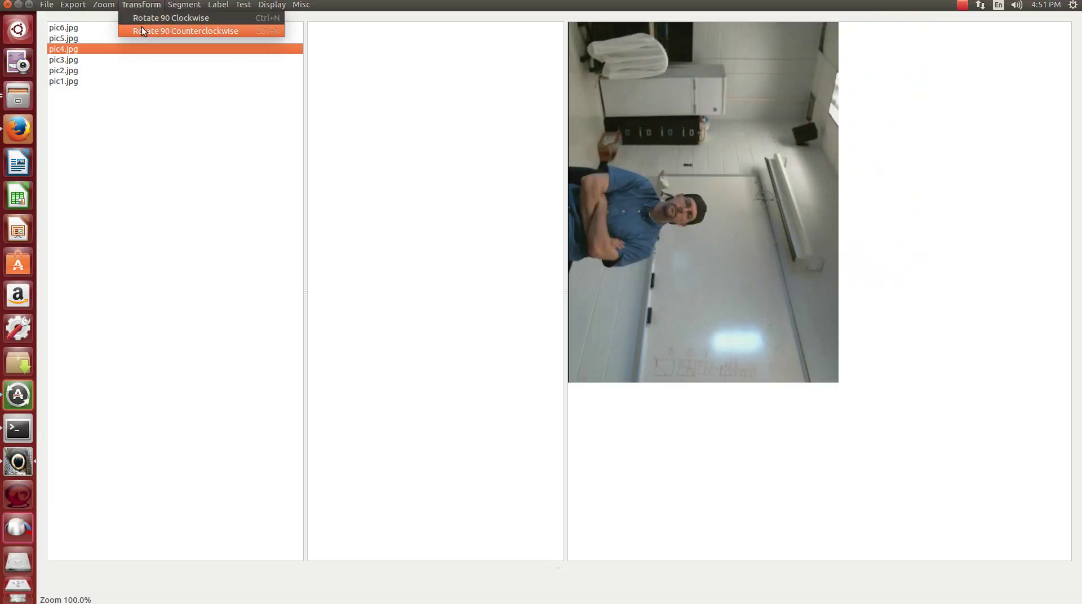
left_click(144, 32)
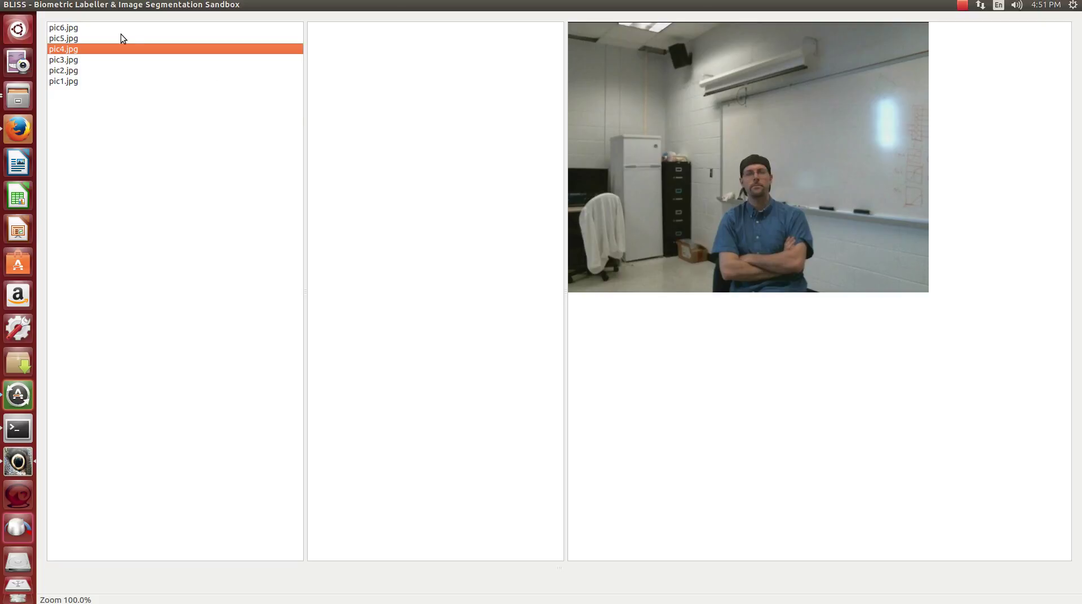
Select the range from pic6.jpg to pic1.jpg, toggle pic4.jpg and pic3.jpg out of and into the selection, and reselect only pic4.jpg
left_click(89, 28)
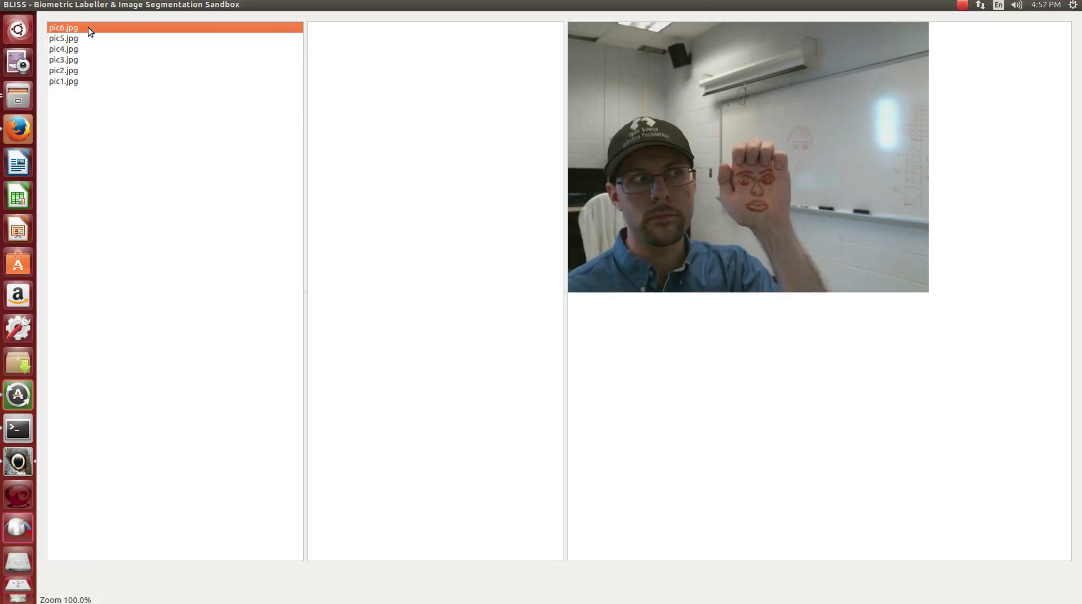
left_click(90, 83, "shift")
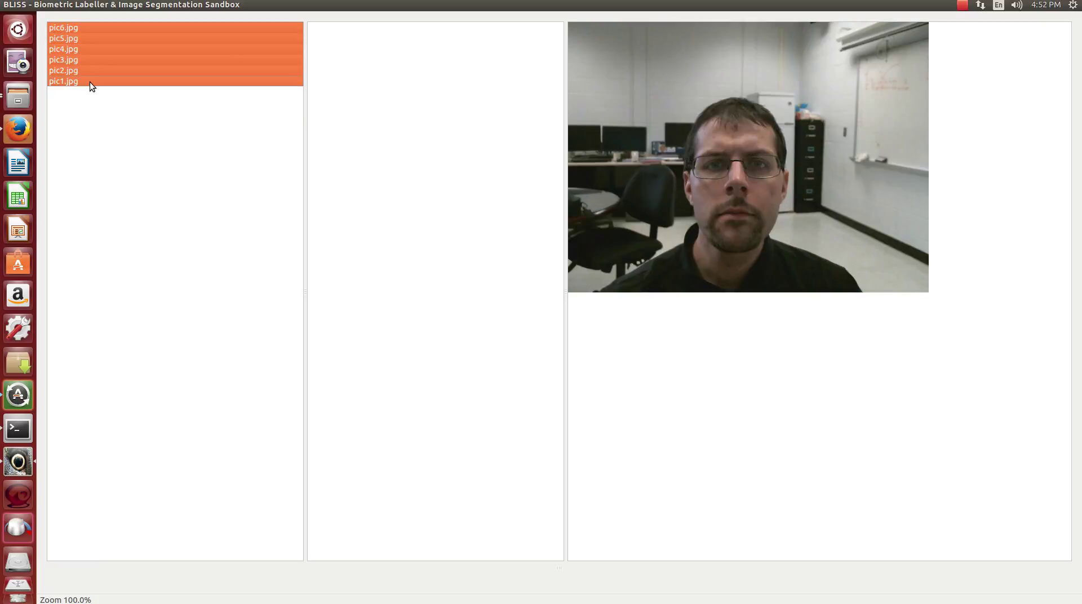
mouse_move(127, 7)
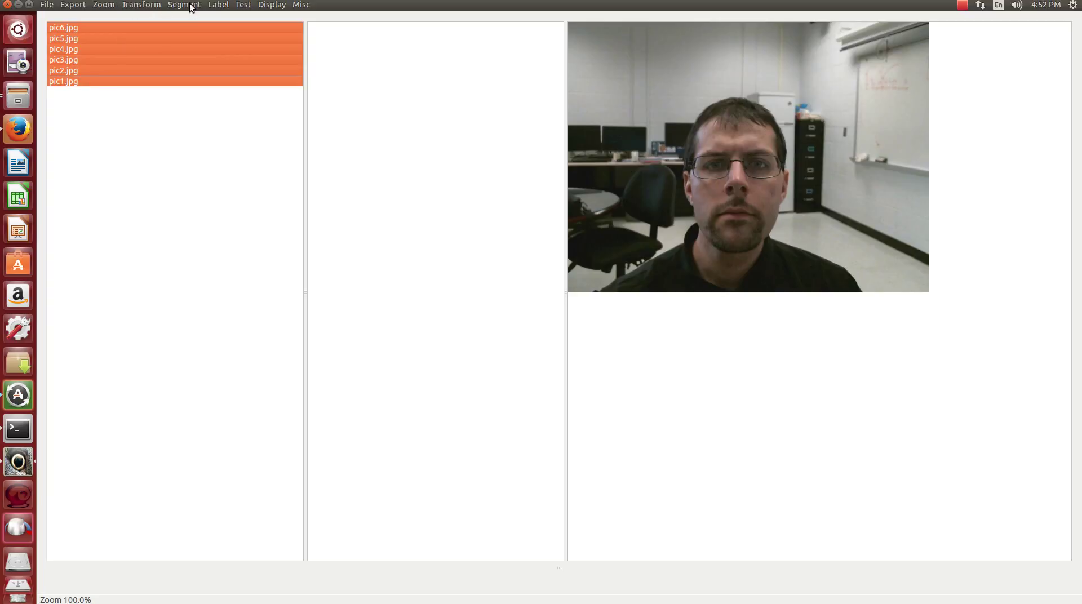
left_click(89, 49, "ctrl")
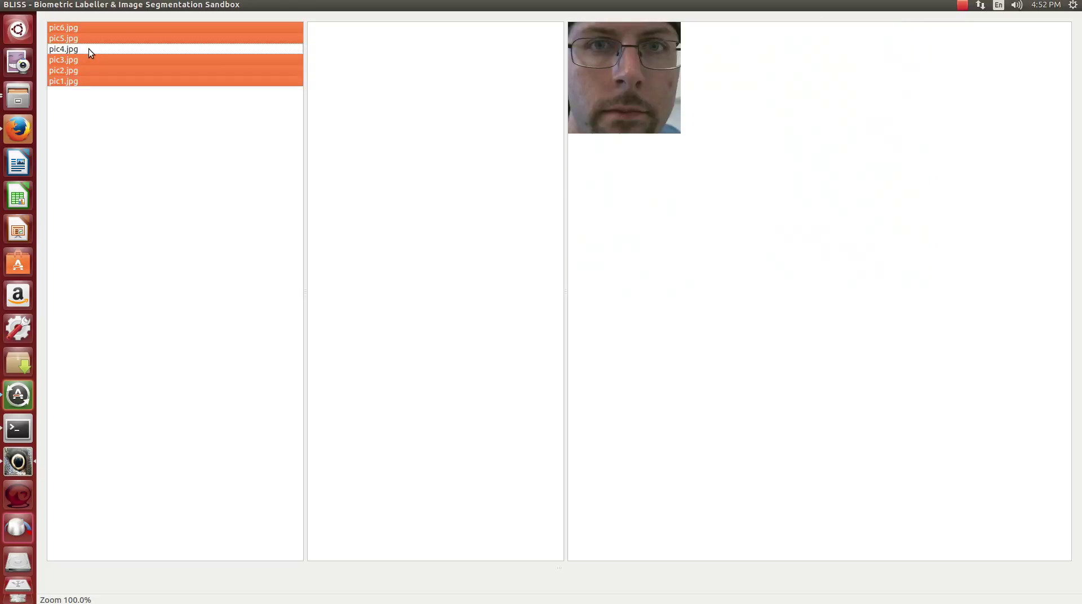
left_click(90, 60, "ctrl")
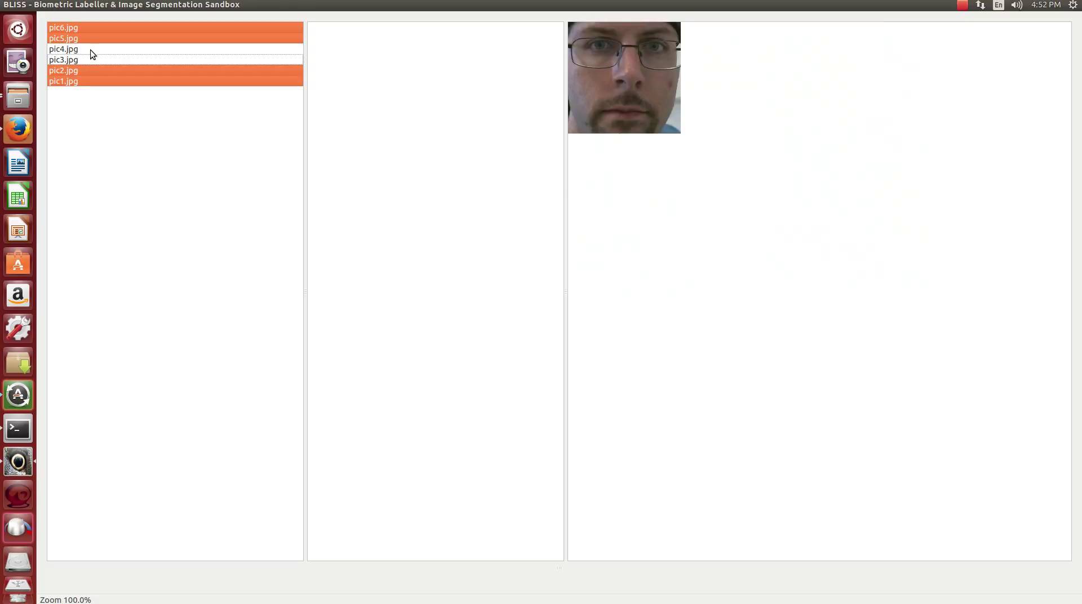
left_click(90, 50, "ctrl")
left_click(83, 57, "ctrl")
left_click(95, 49)
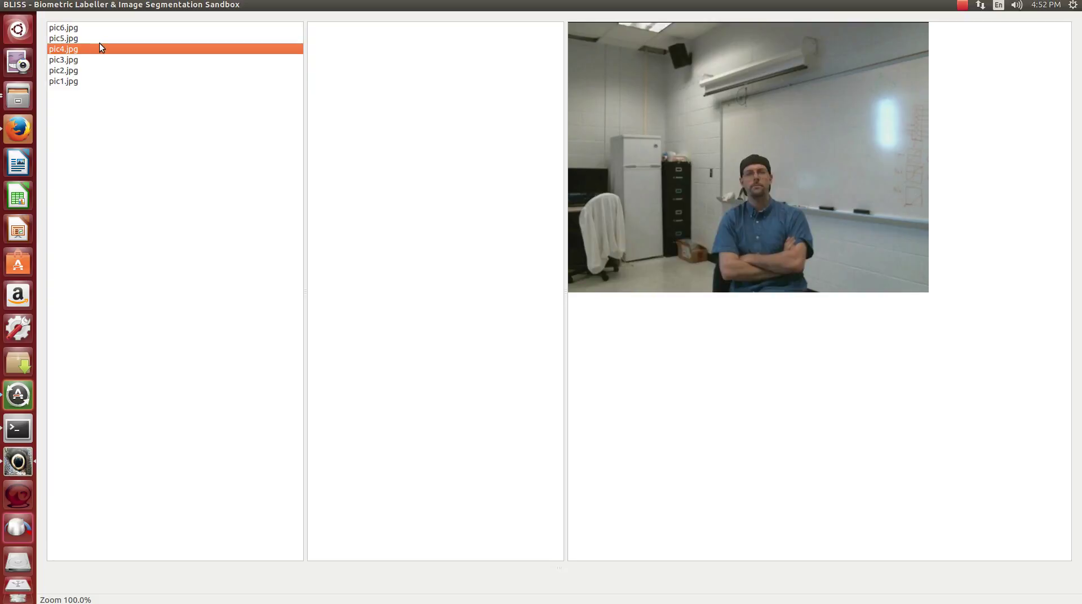
Select all images from pic6.jpg to pic1.jpg and run Segment Face-Eyes on them with the default minimum size
left_click(100, 30)
left_click(95, 83, "shift")
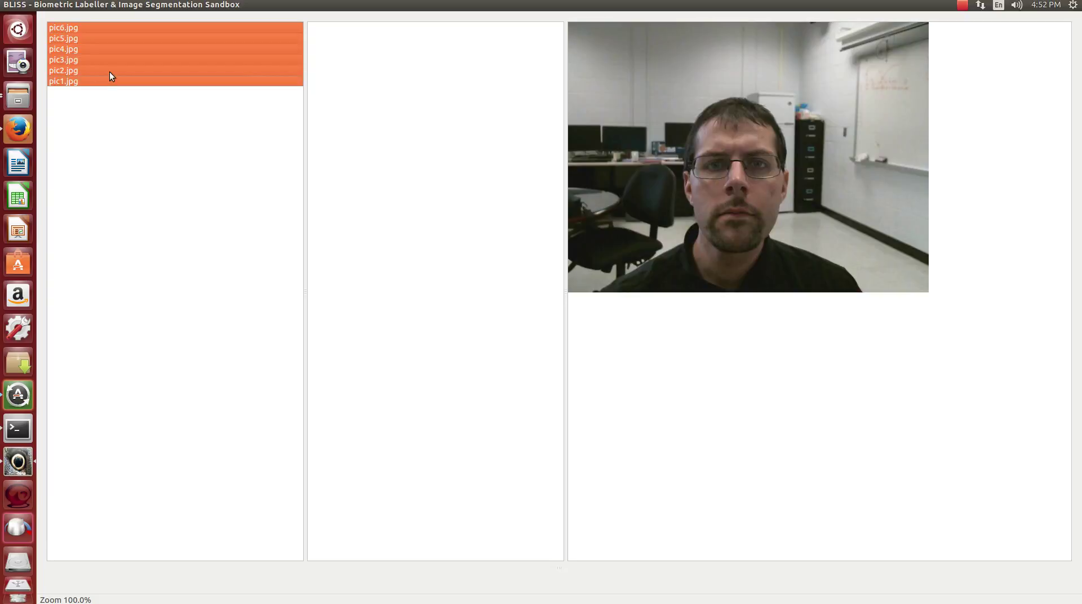
left_click(181, 5)
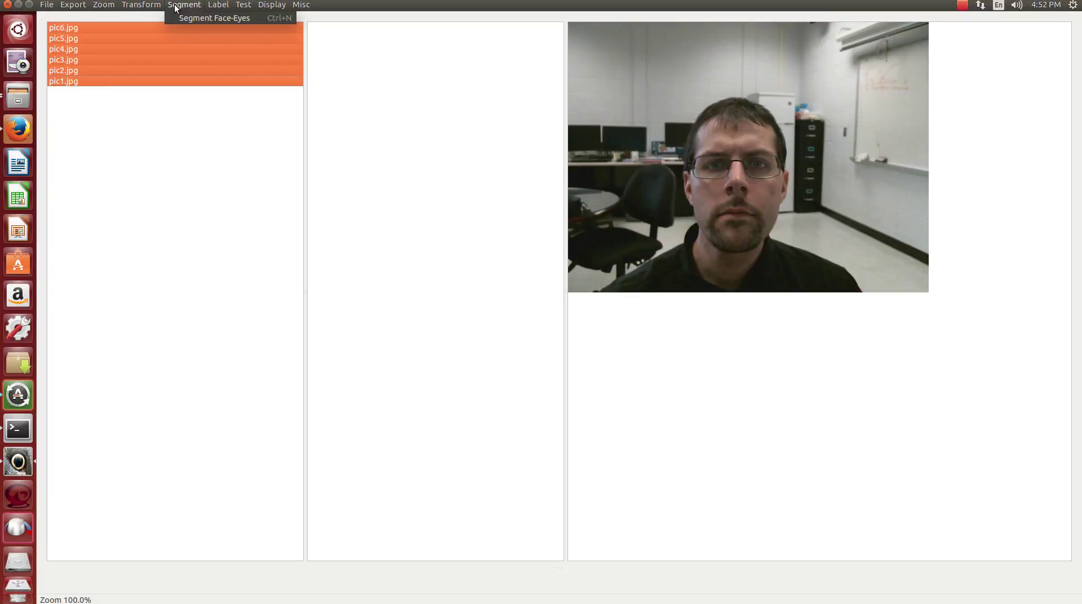
left_click(180, 18)
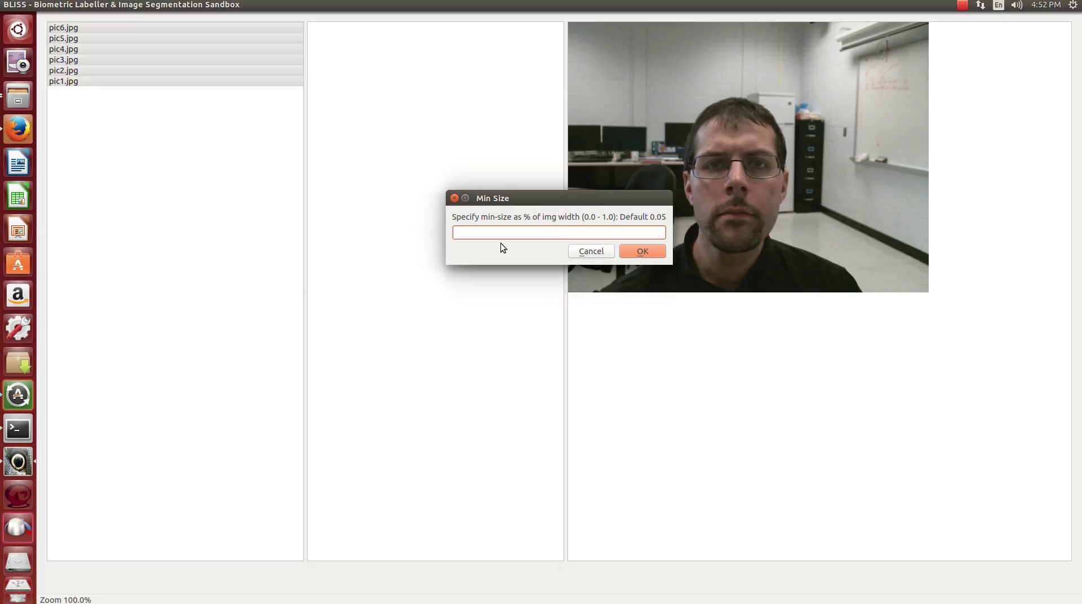
left_click(634, 250)
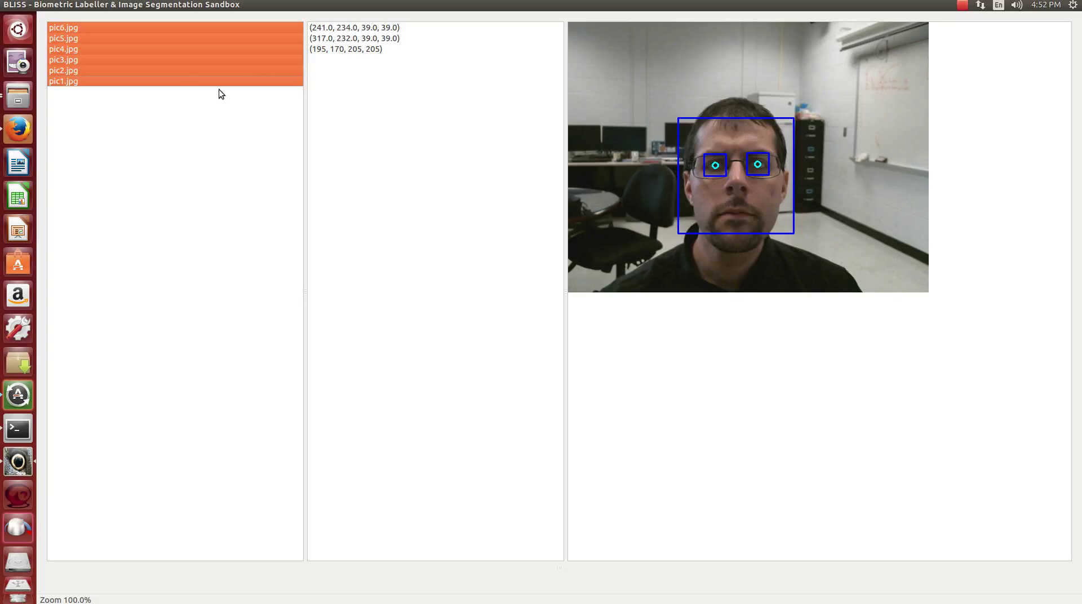
Browse the segmented images from pic6.jpg down to pic1.jpg and back up to examine the face and eye boxes
left_click(99, 28)
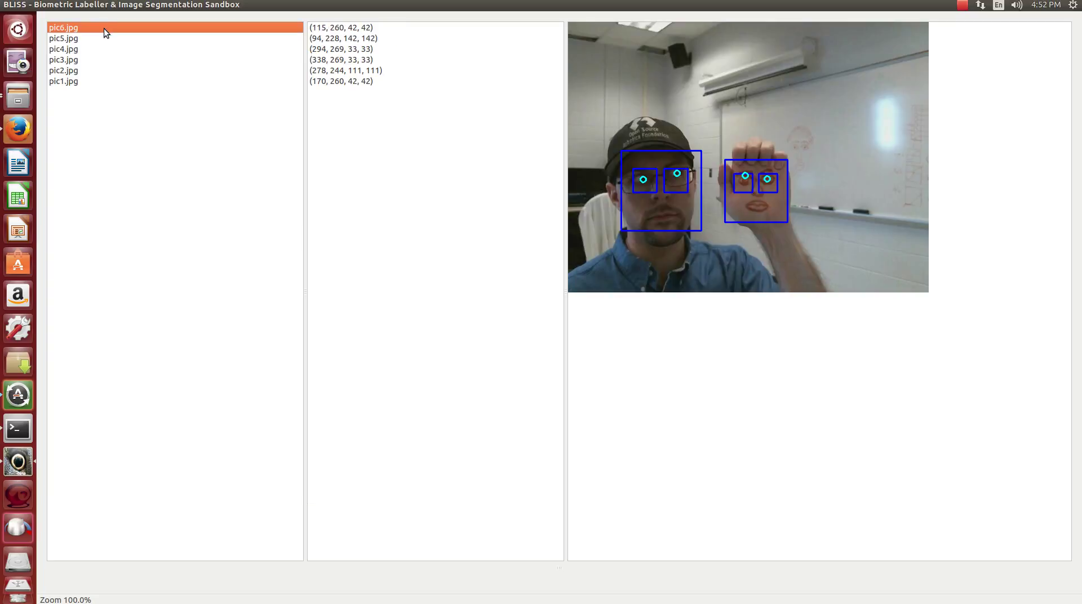
key("Down")
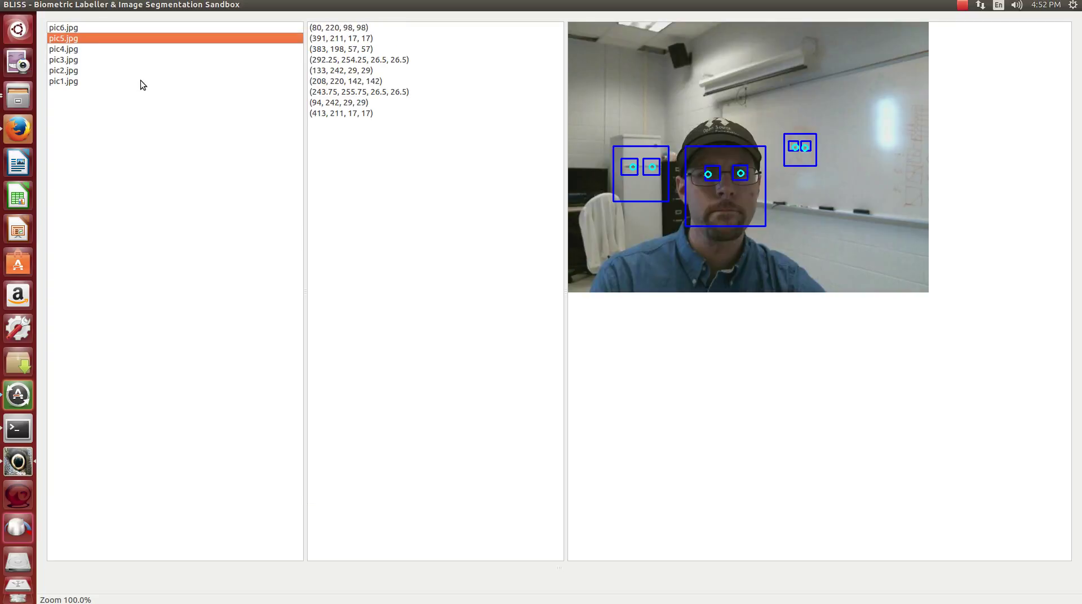
key("Down")
key("Down")
key("Down")
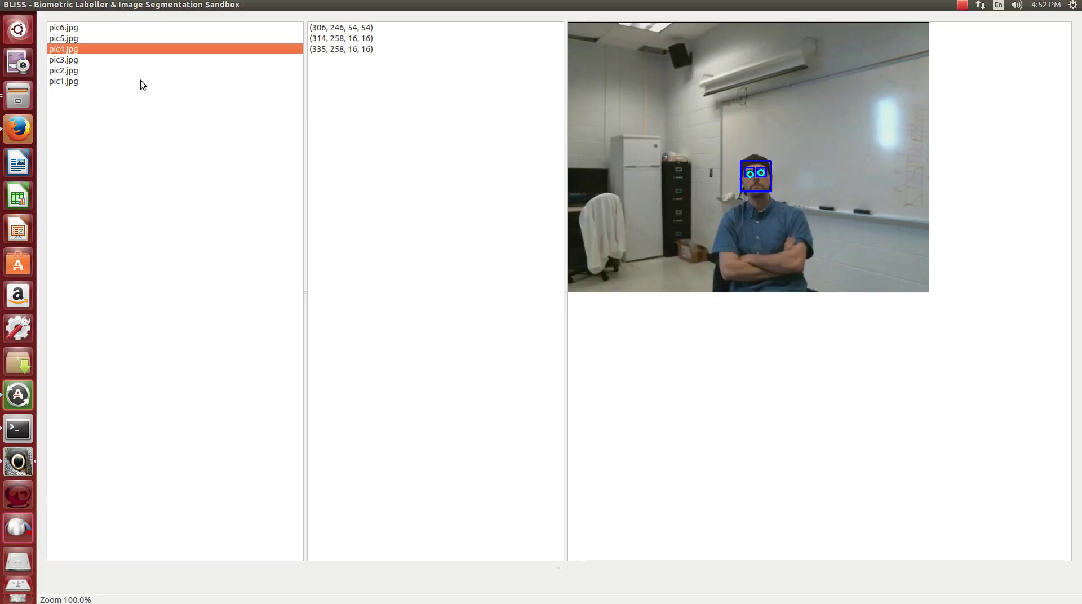
key("Down")
key("Up")
key("Up")
key("Up")
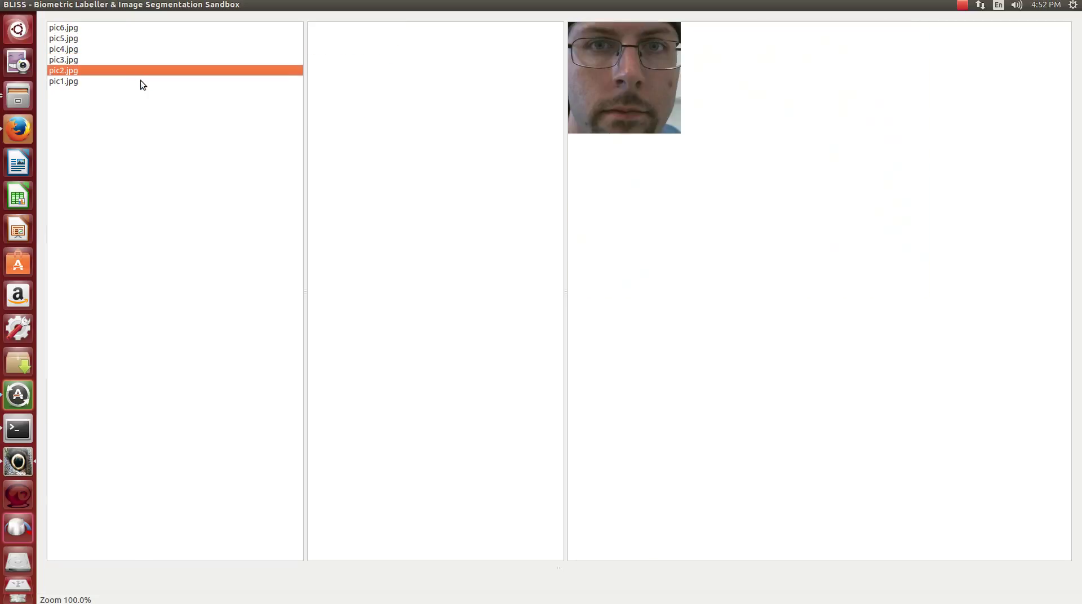
key("Up")
key("Up")
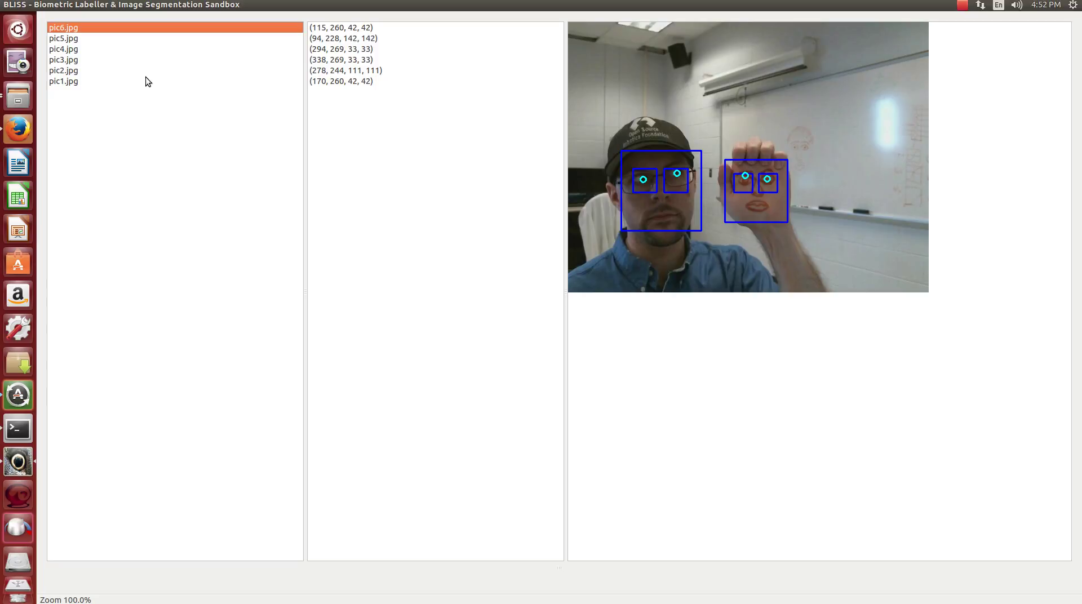
Display pic5.jpg through pic1.jpg one at a time to inspect each image's segmented regions
left_click(80, 41)
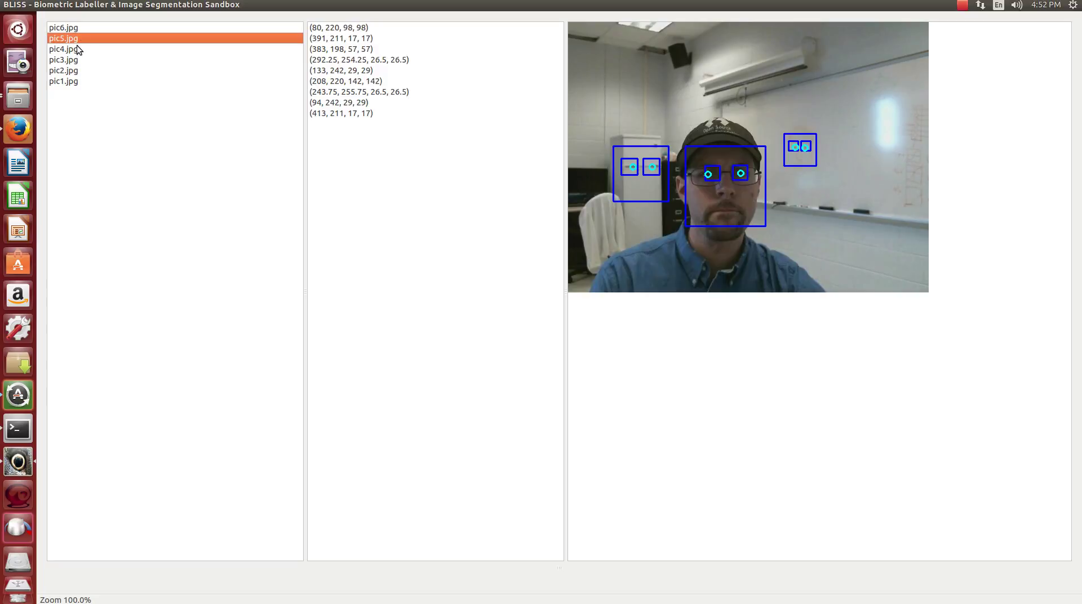
left_click(77, 49)
left_click(81, 58)
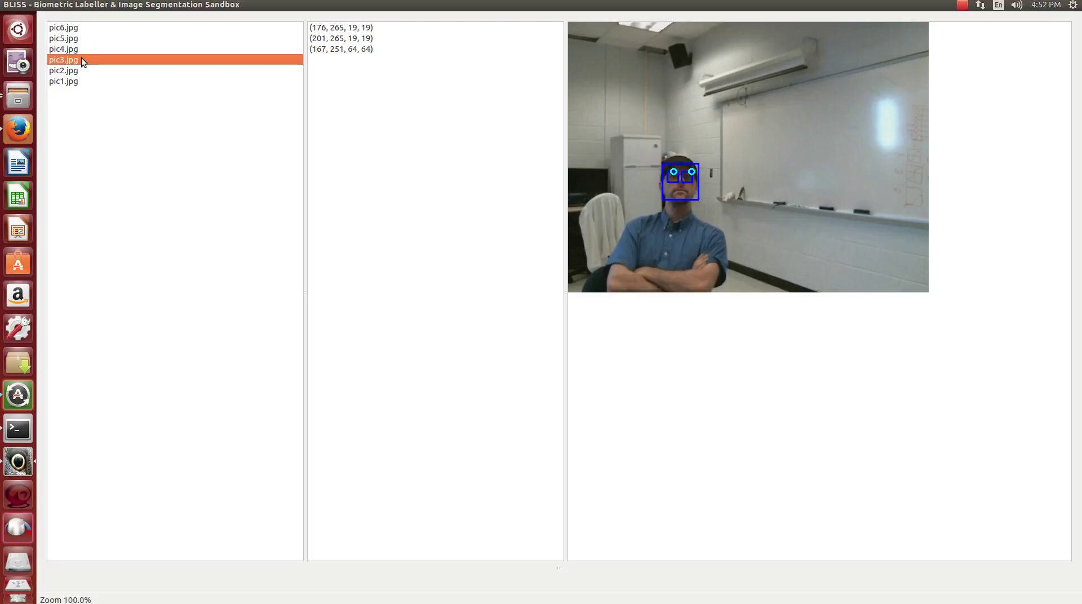
left_click(83, 69)
left_click(95, 82)
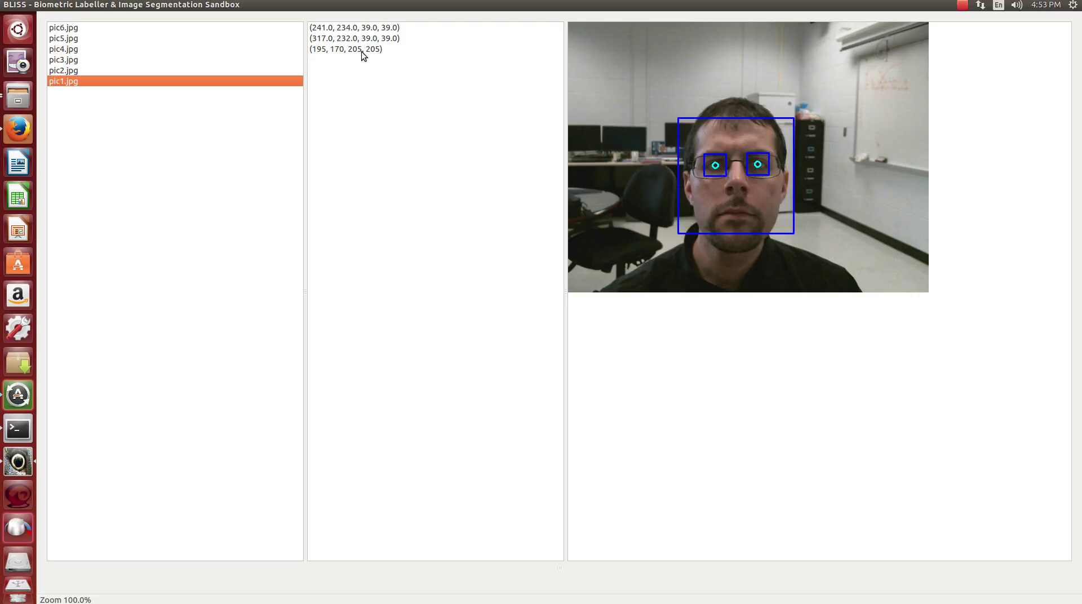
Inspect the labels of the left eye, right eye and face regions segmented in pic1.jpg
left_click(359, 29)
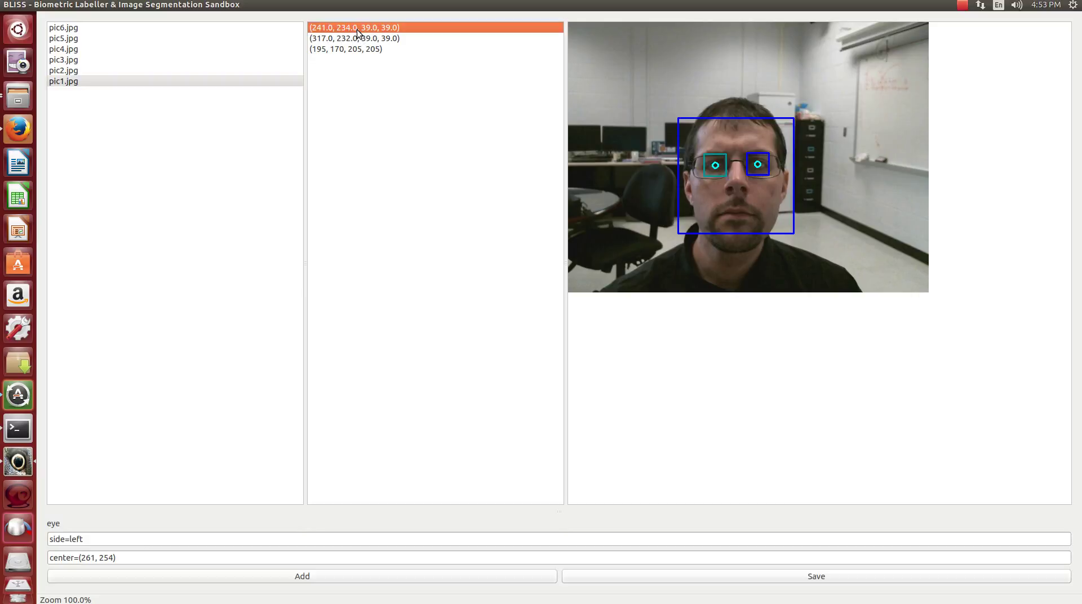
left_click(374, 39)
left_click(373, 49)
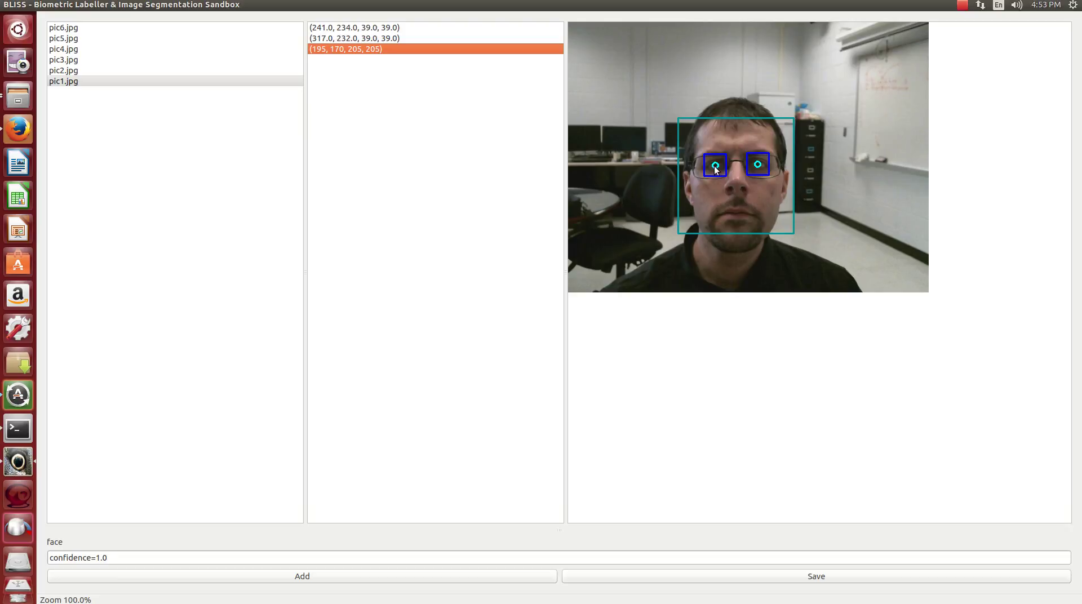
left_click(371, 39)
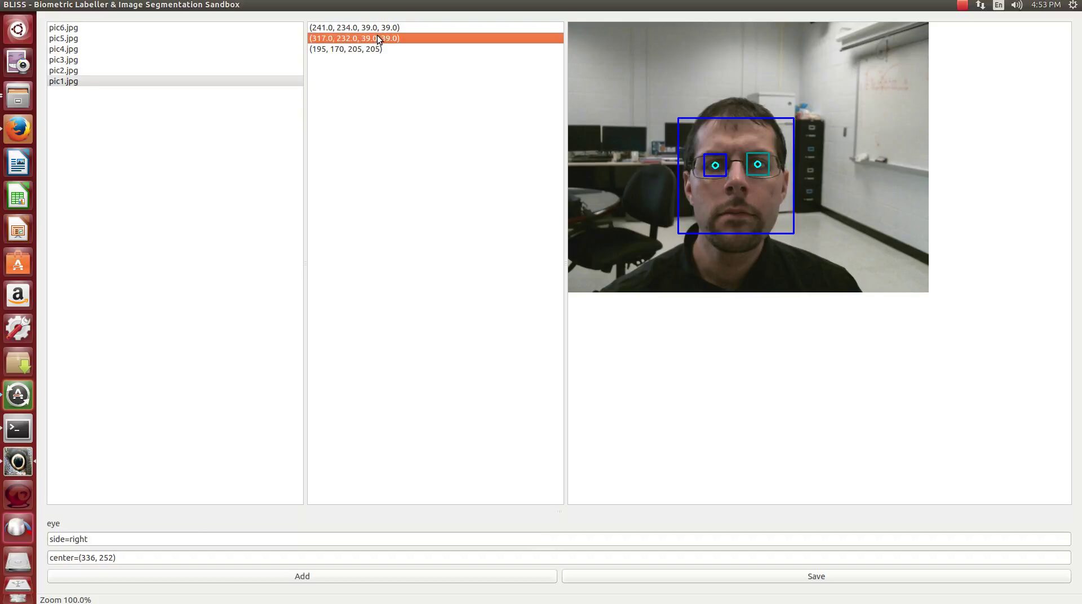
Display pic3.jpg at 200% zoom and move the eye-centre markers onto the middle of both eyes
left_click(135, 60)
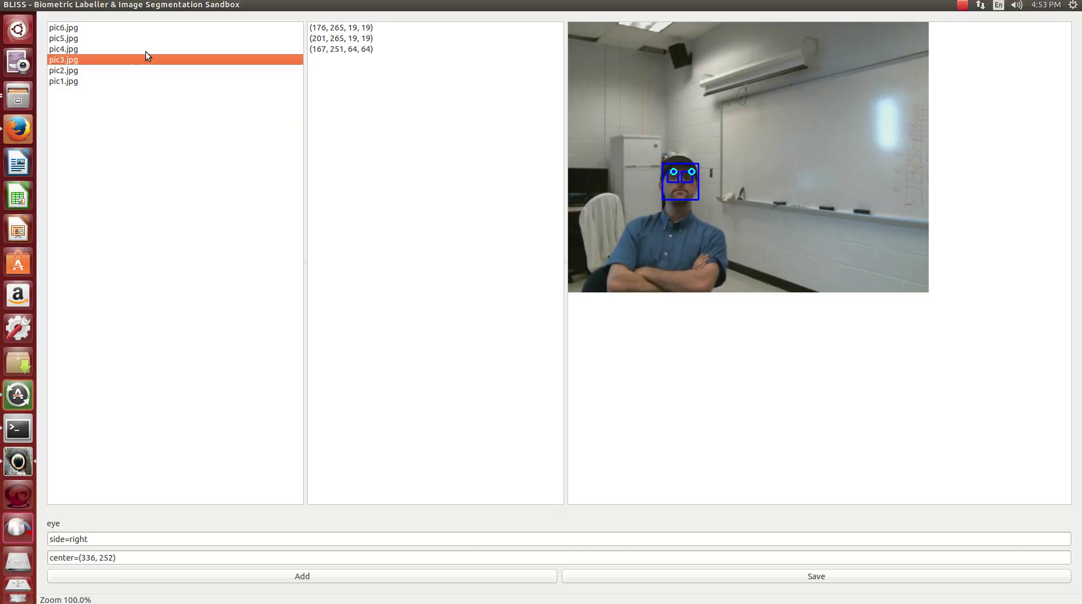
left_click(134, 6)
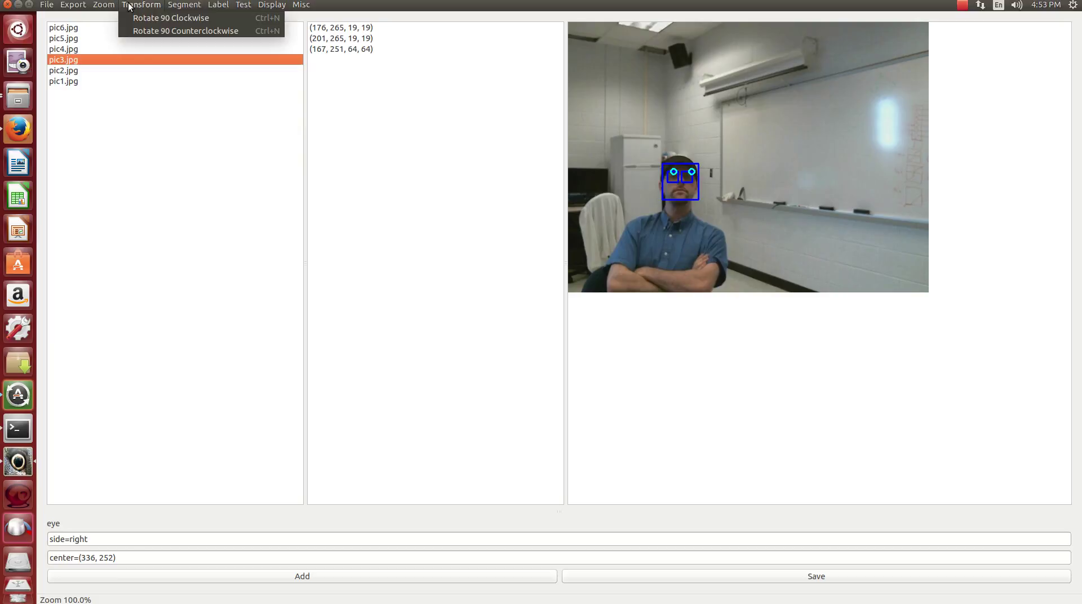
left_click(109, 17)
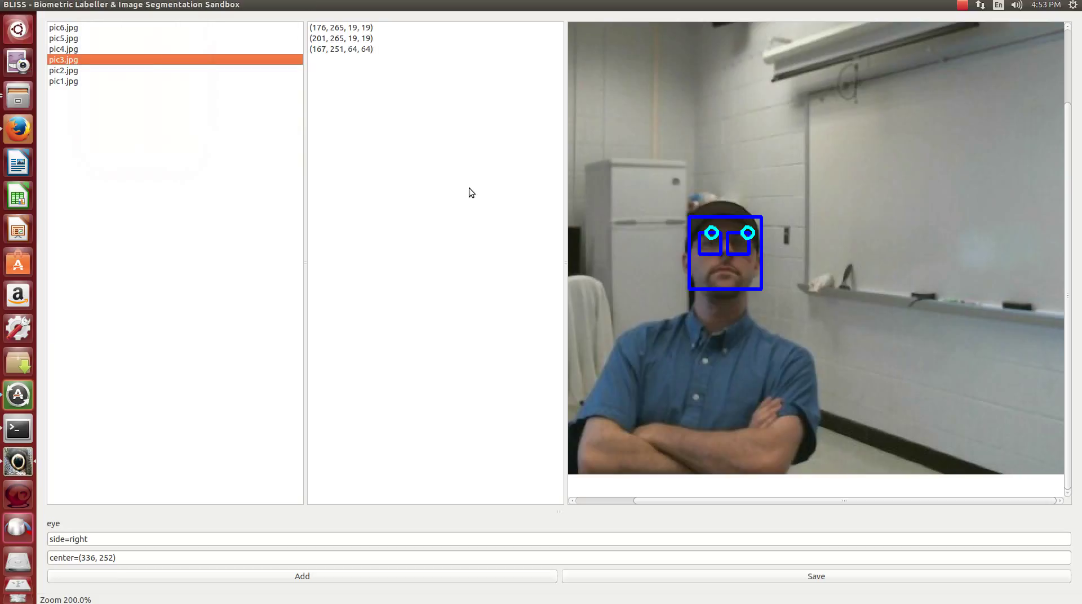
left_click(741, 244)
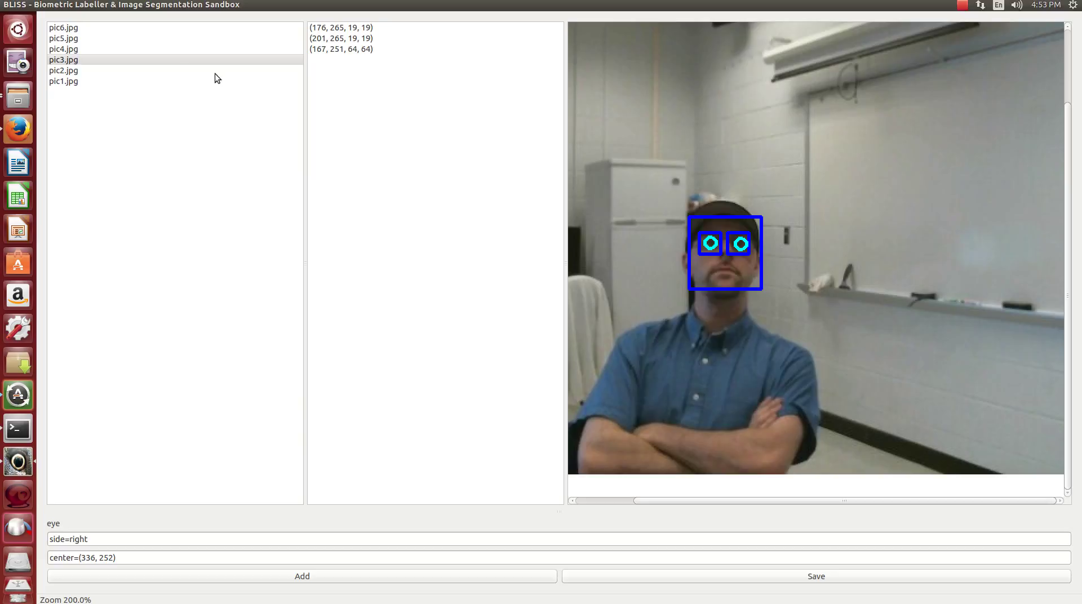
Display pic4.jpg and set the zoom to 100%
left_click(107, 49)
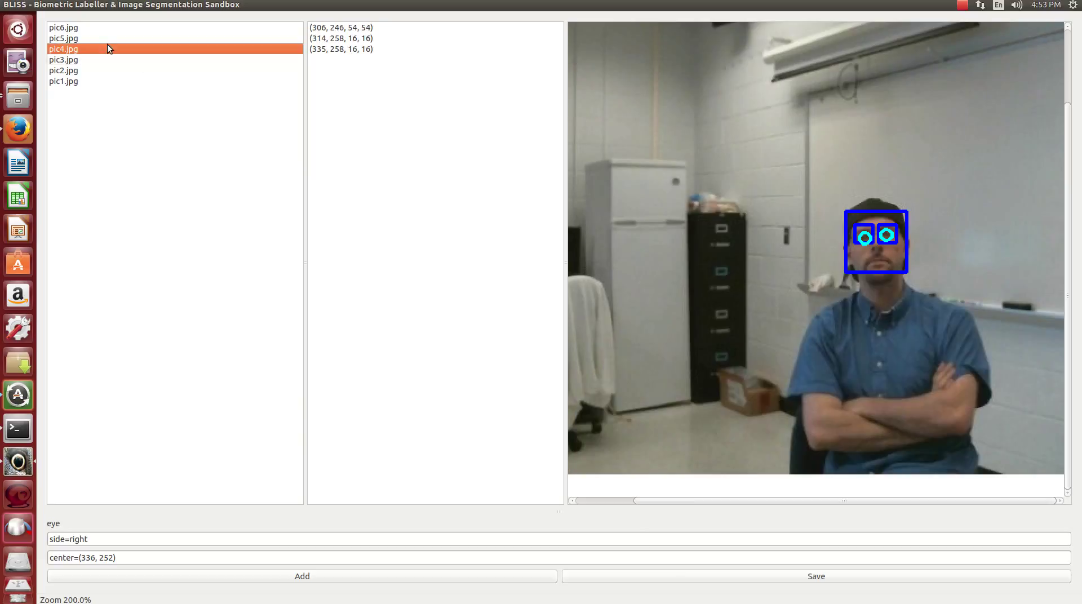
left_click(124, 6)
mouse_move(104, 4)
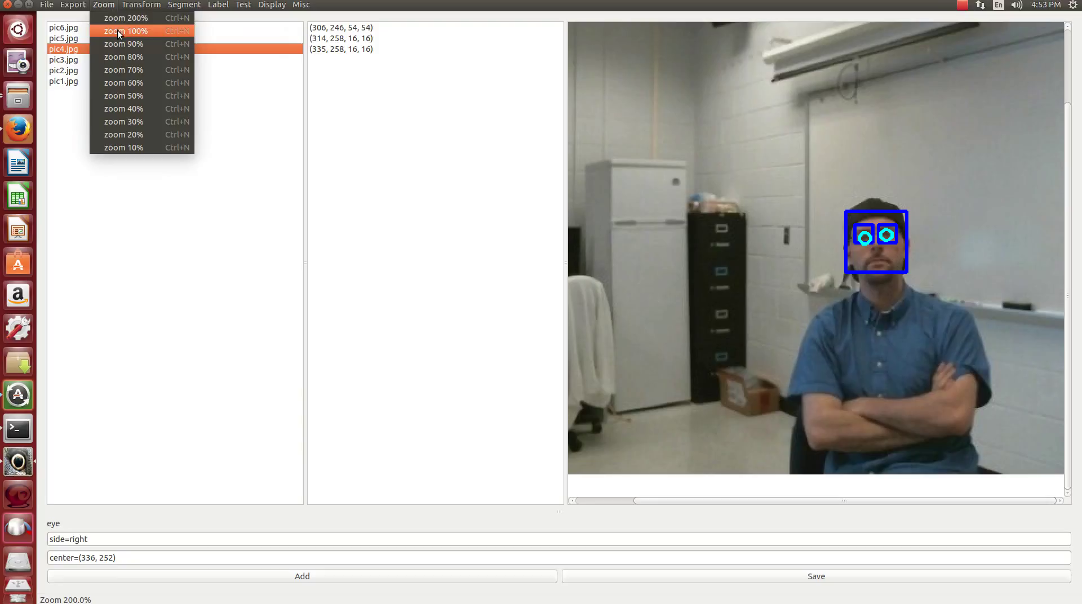
left_click(117, 29)
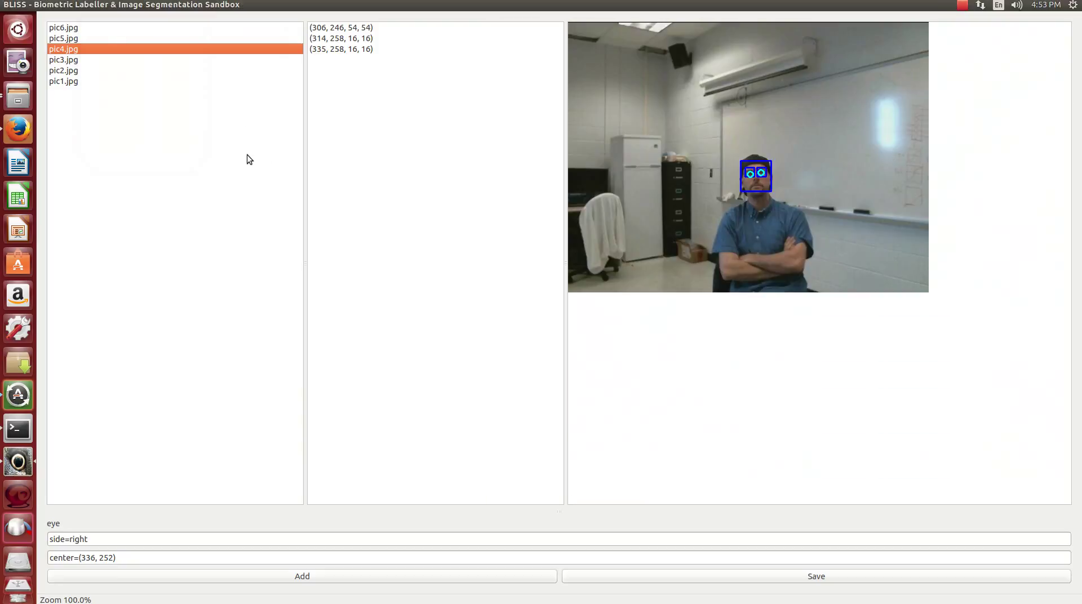
Review the segmentation of pic6.jpg, pic1.jpg, pic3.jpg, pic2.jpg and pic4.jpg by displaying the images in turn
left_click(85, 26)
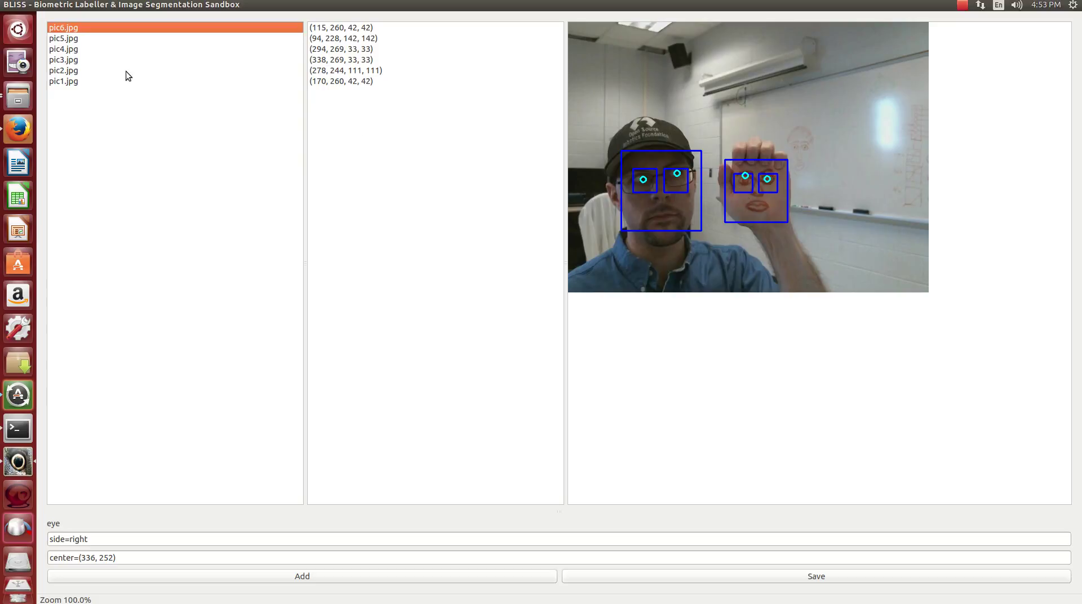
left_click(105, 83)
left_click(115, 63)
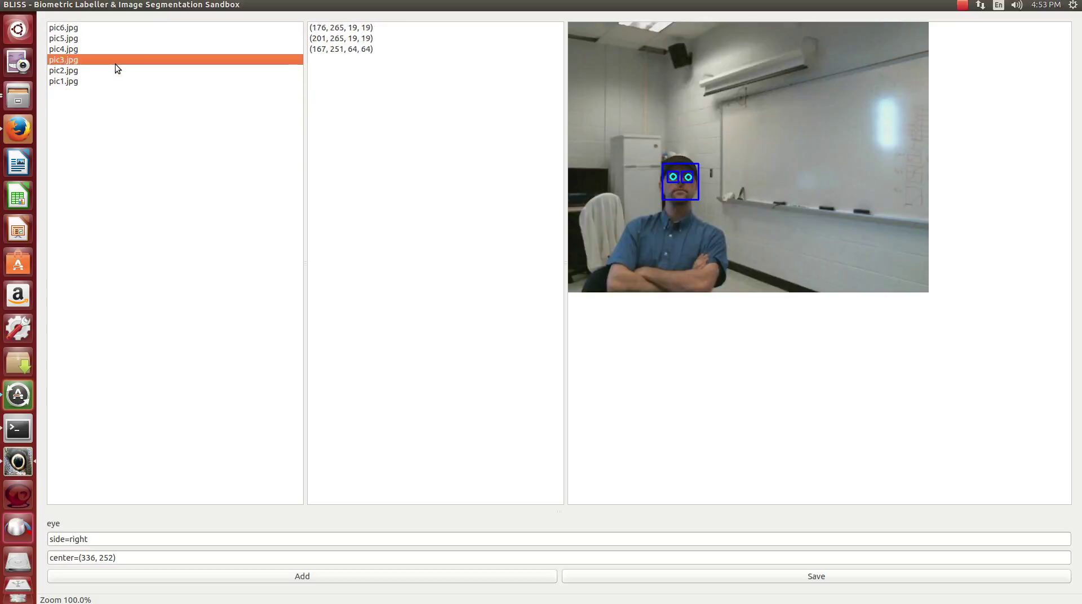
left_click(123, 52)
left_click(111, 68)
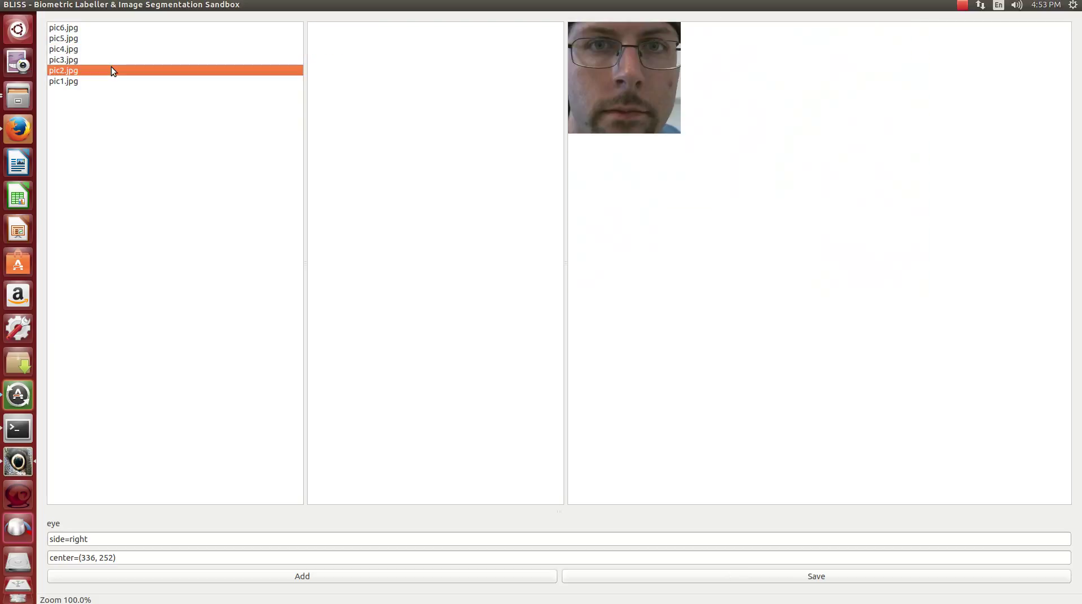
left_click(119, 49)
Run Segment Face-Eyes again on pic5.jpg with a minimum size of 0.2 to exclude the small false faces
left_click(122, 38)
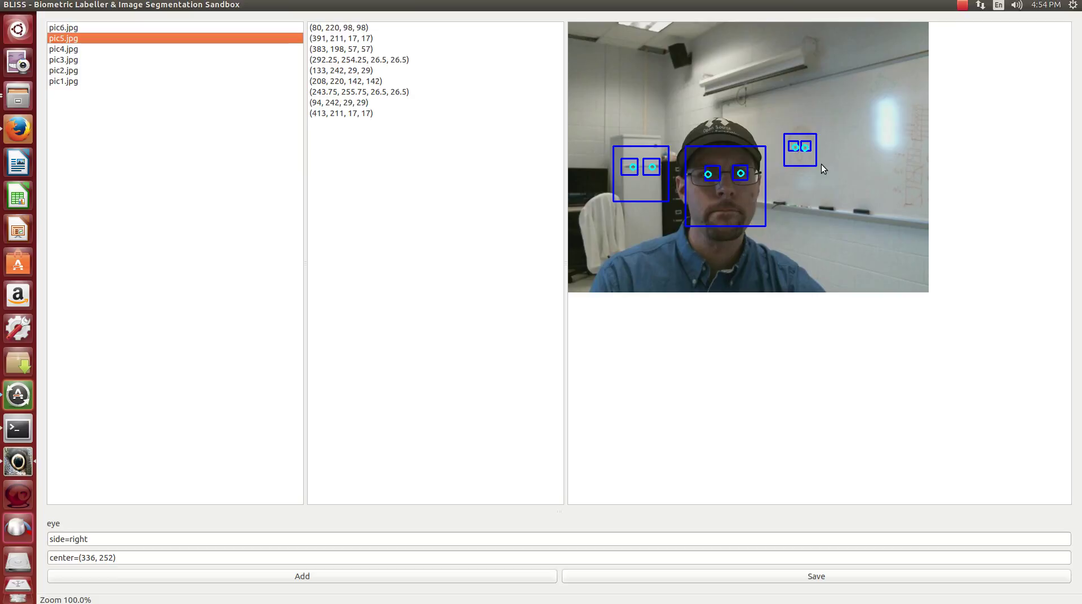
left_click(186, 5)
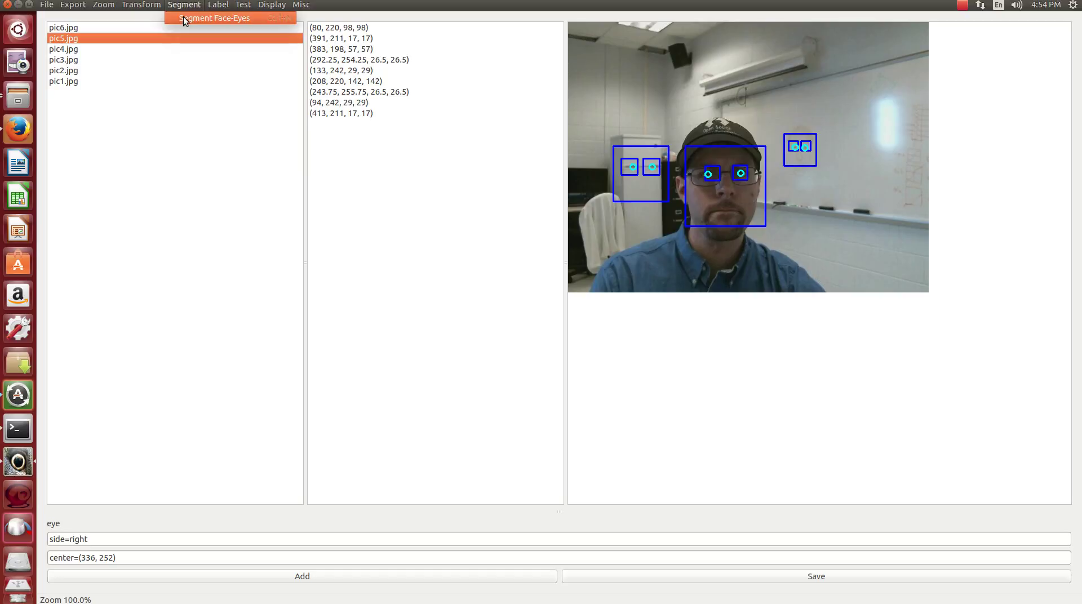
left_click(186, 21)
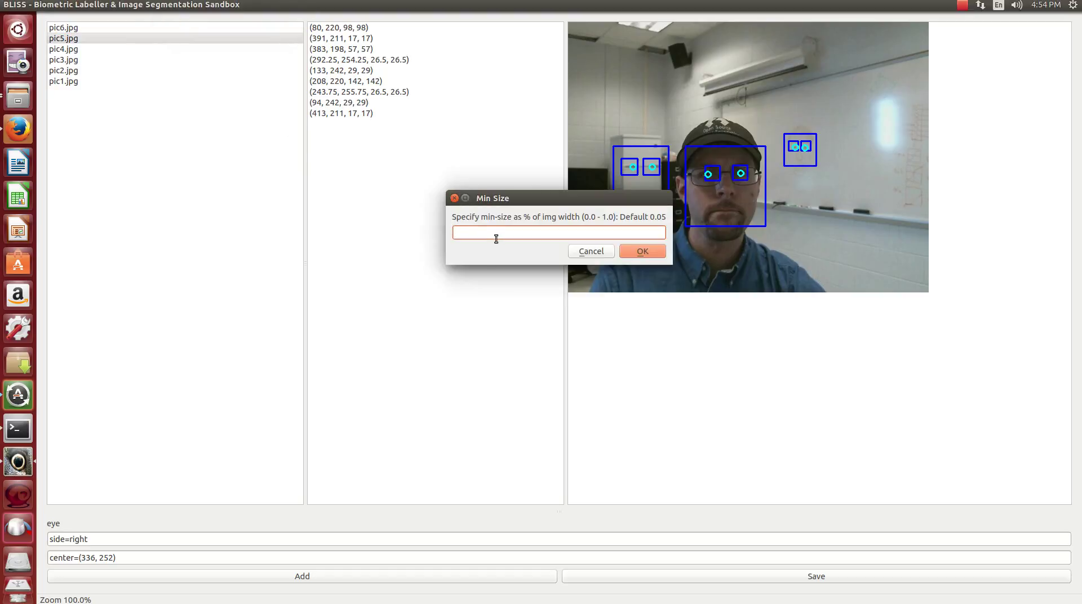
type("0.2")
left_click(647, 252)
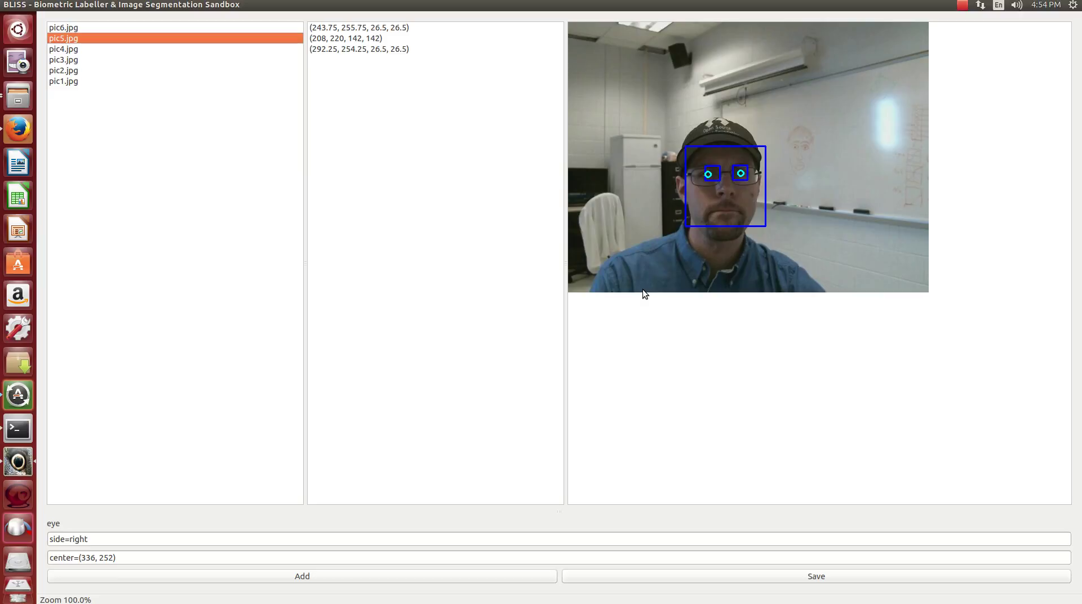
Review the segmentation of pic4.jpg, pic3.jpg, pic2.jpg, pic1.jpg and pic5.jpg by displaying the images in turn
left_click(113, 51)
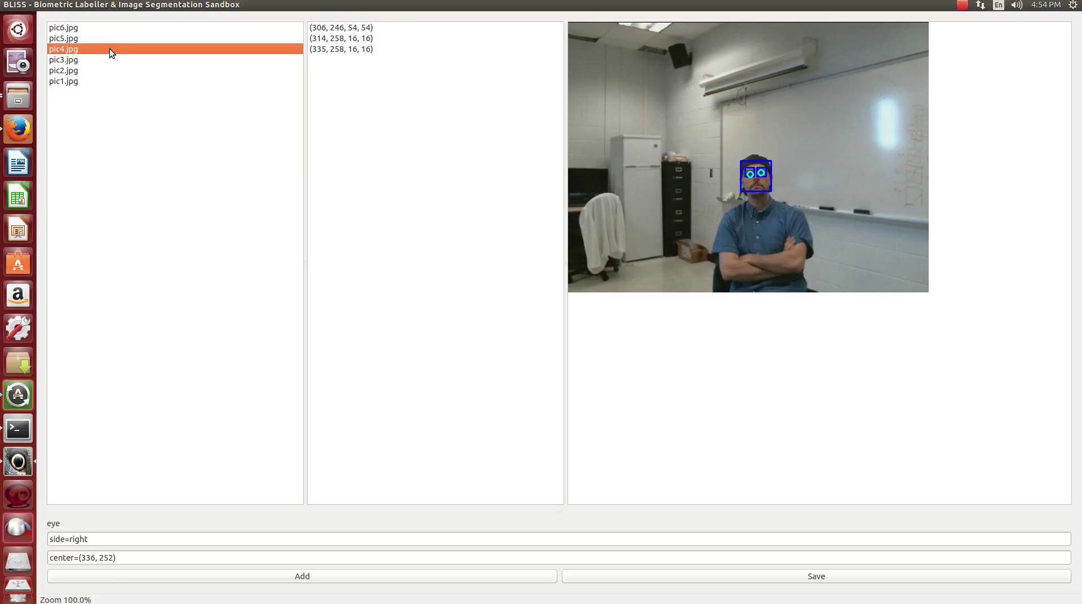
left_click(111, 62)
left_click(116, 72)
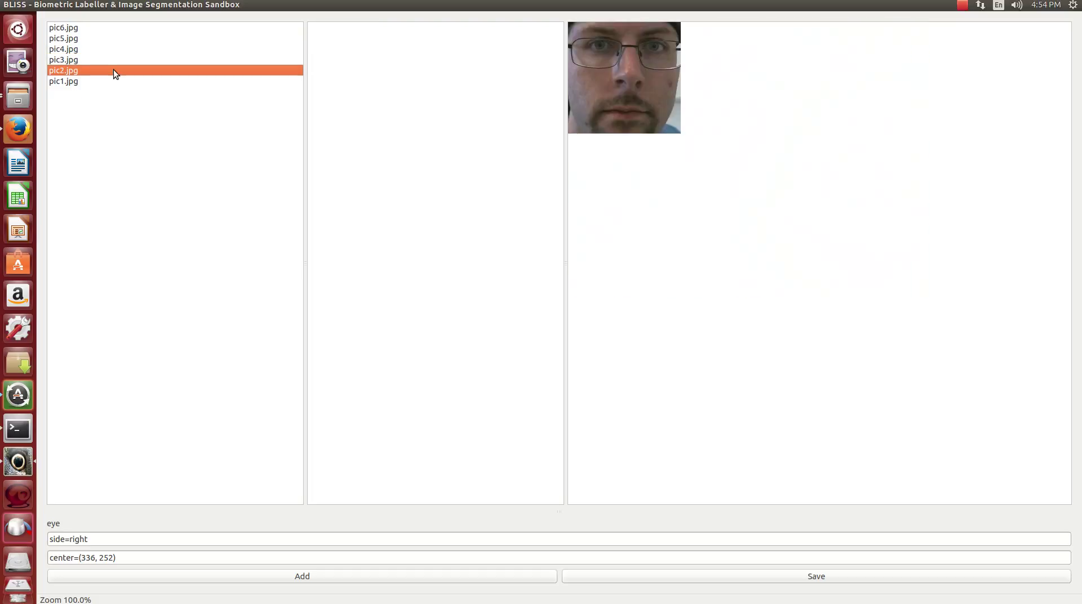
left_click(119, 81)
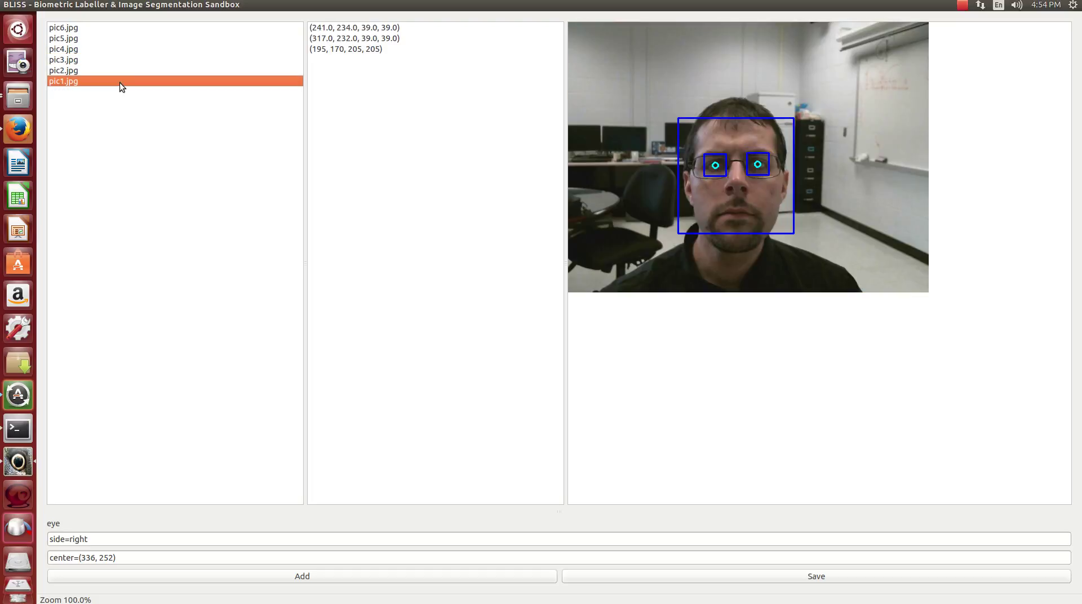
left_click(115, 50)
left_click(116, 39)
Display pic6.jpg and delete the face box and both eye boxes around the face drawn on the hand
left_click(119, 27)
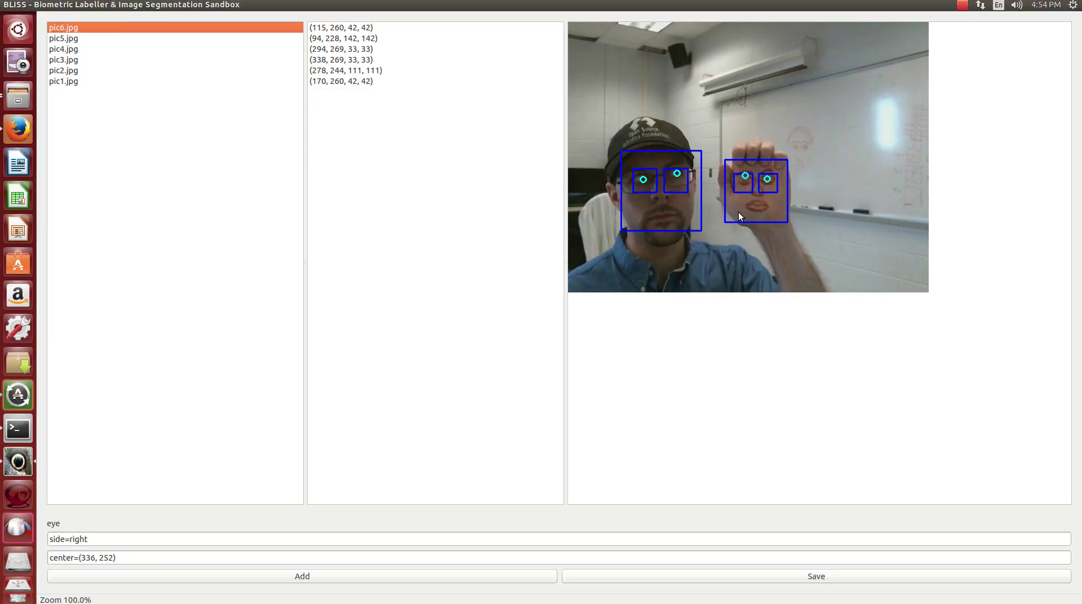
left_click(377, 72)
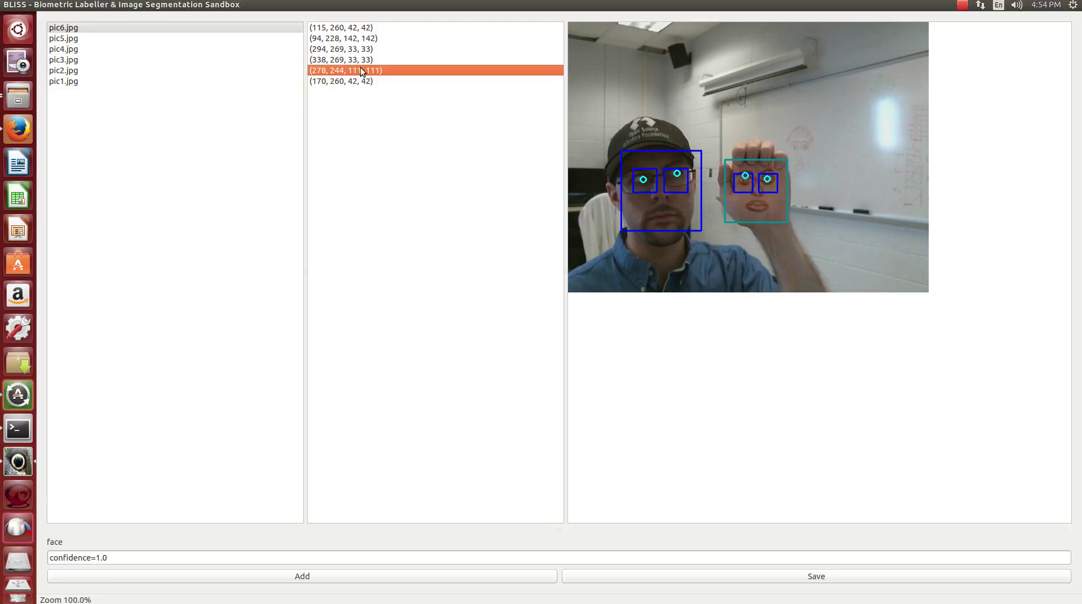
left_click(369, 60, "ctrl")
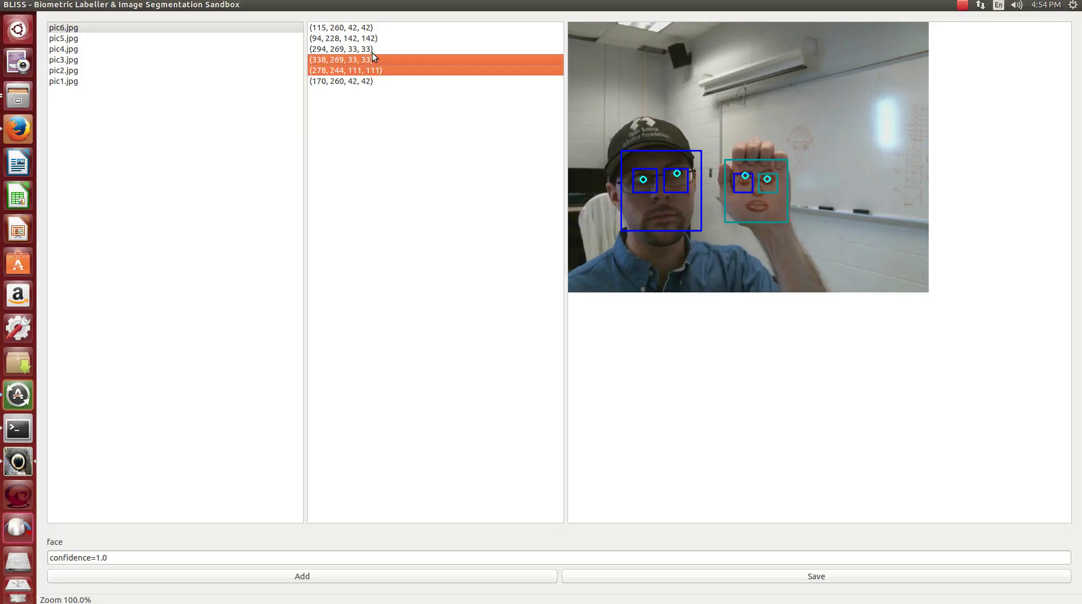
left_click(372, 50, "ctrl")
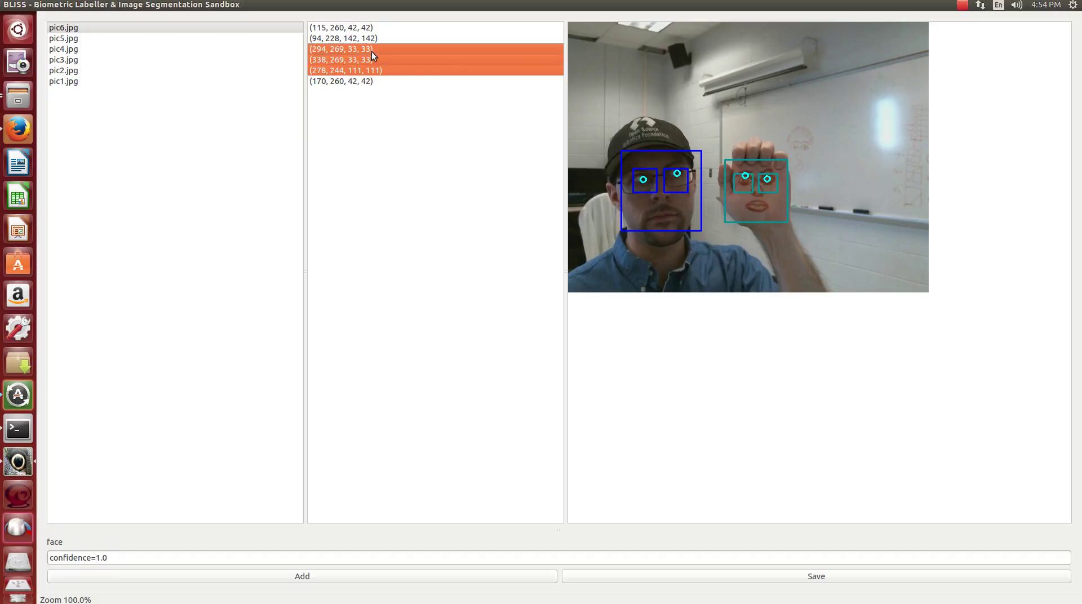
key("Delete")
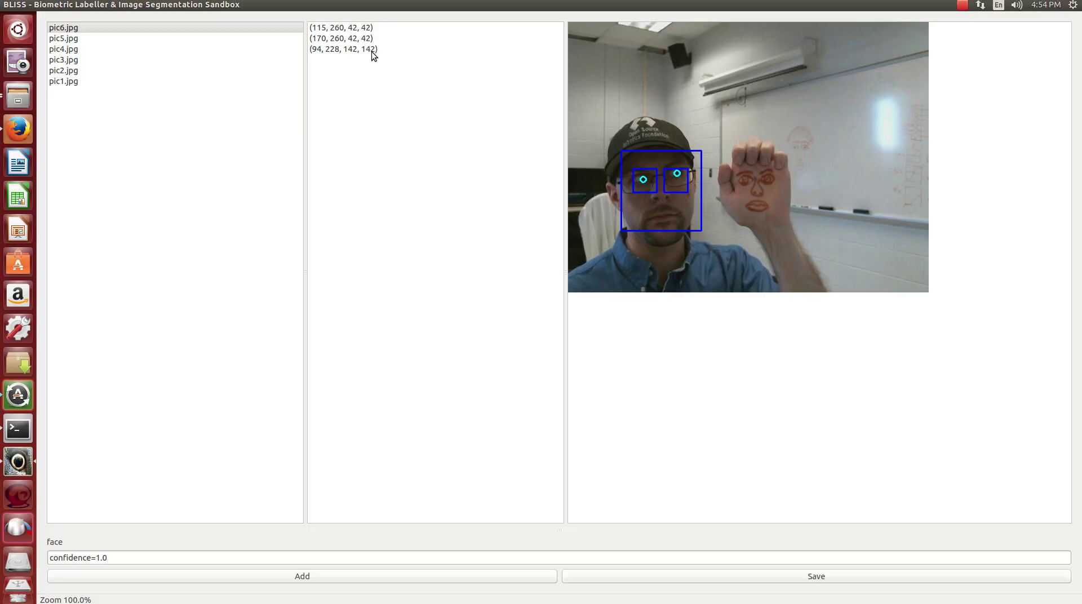
Step through all images in the list from pic6.jpg down to pic1.jpg to check their segmentation
left_click(86, 29)
key("Down")
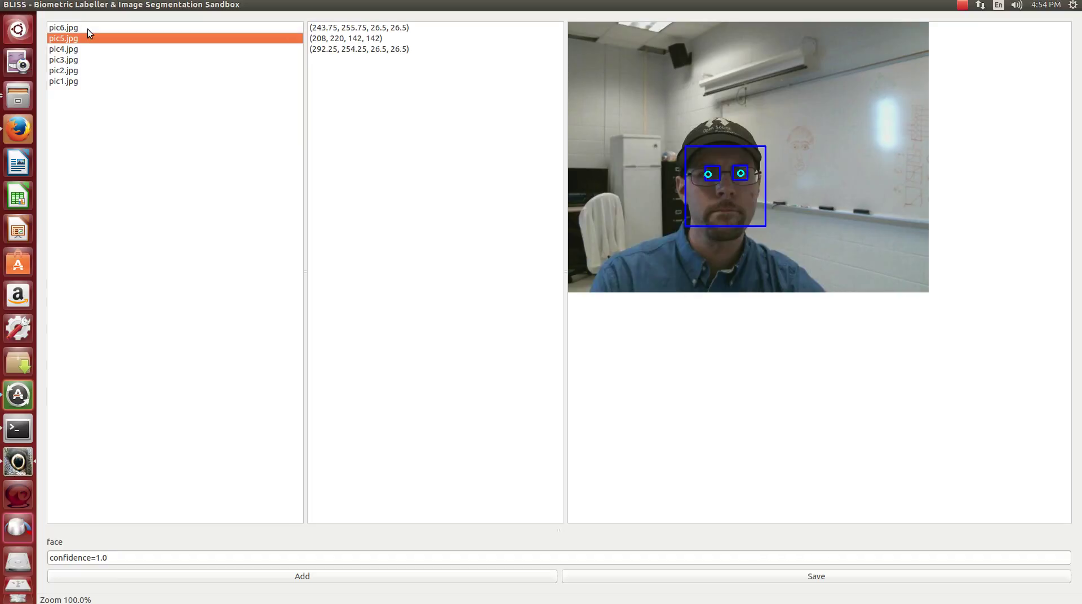
key("Down")
key("Down")
key("Down")
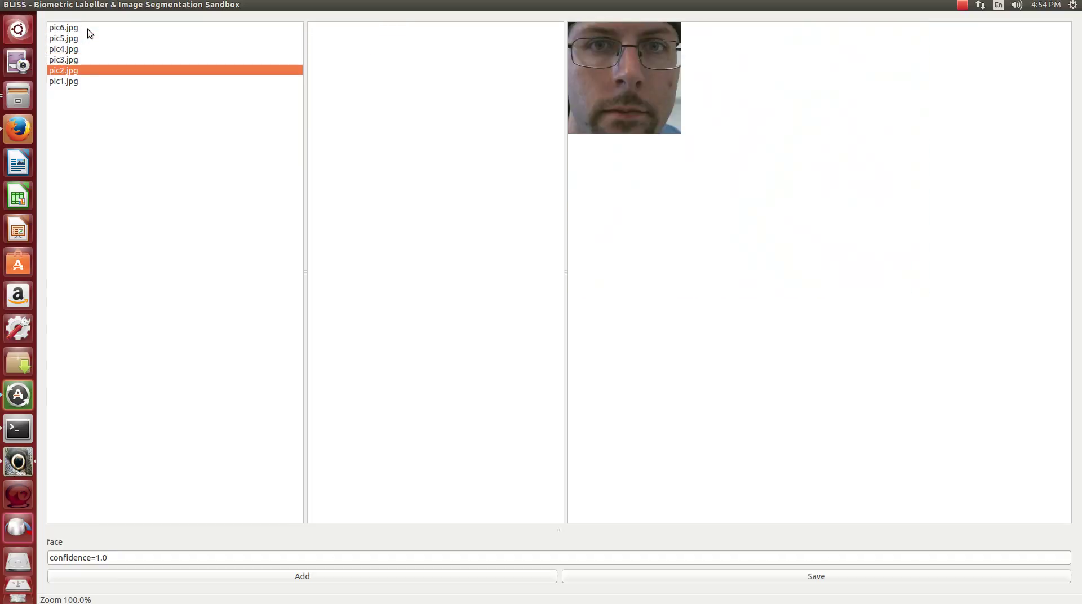
key("Down")
Display pic2.jpg at 200% zoom and draw a box around each eye, about 71 × 53 and 67 × 55 in size
key("Up")
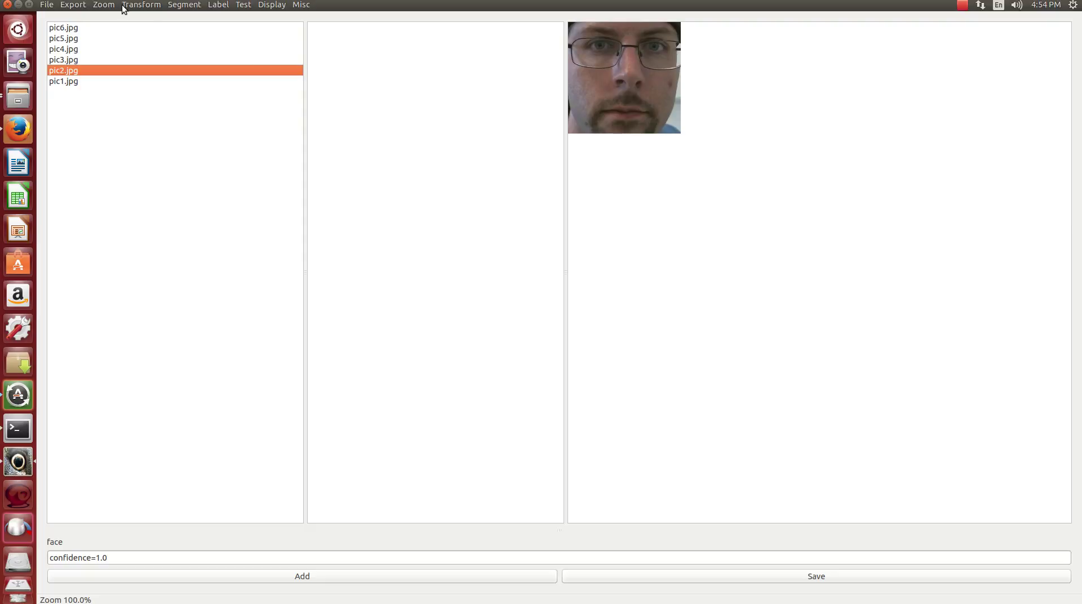
left_click(124, 6)
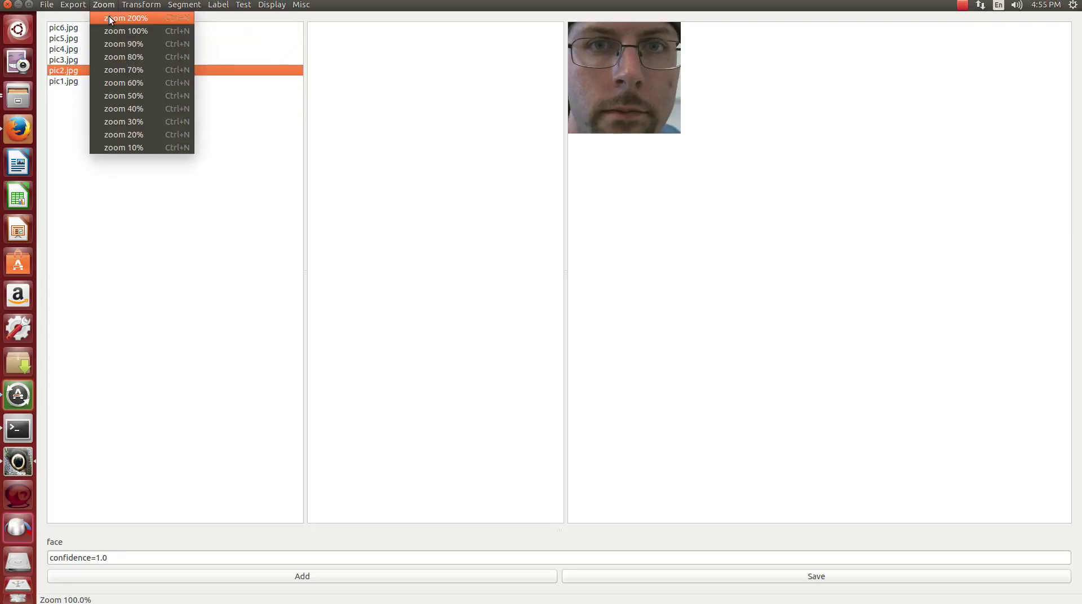
left_click(110, 17)
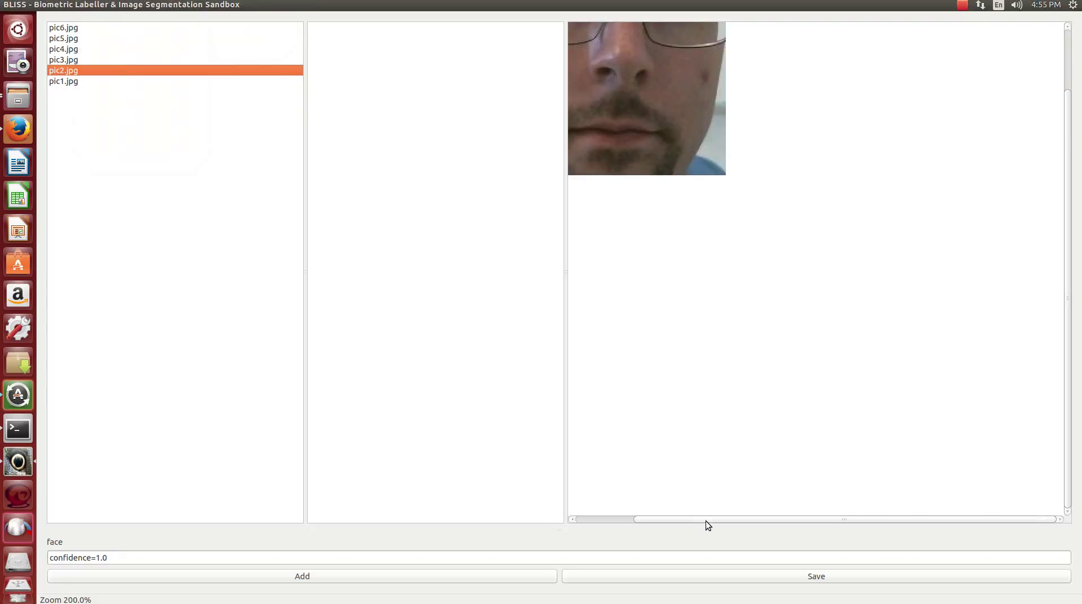
left_click_drag(702, 517, 608, 518)
left_click_drag(1065, 309, 1075, 229)
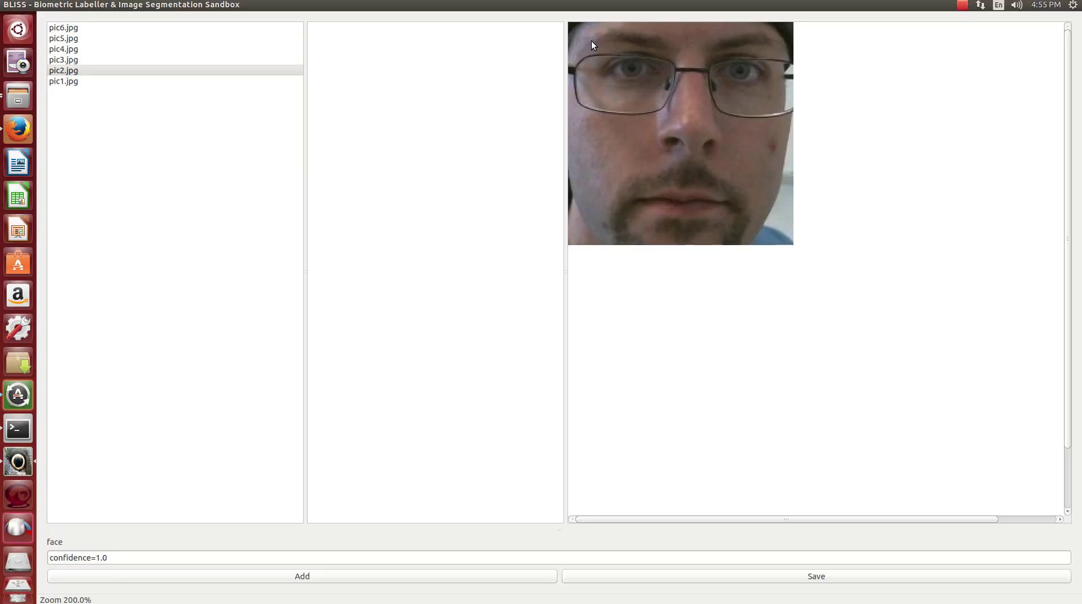
left_click_drag(591, 41, 672, 100)
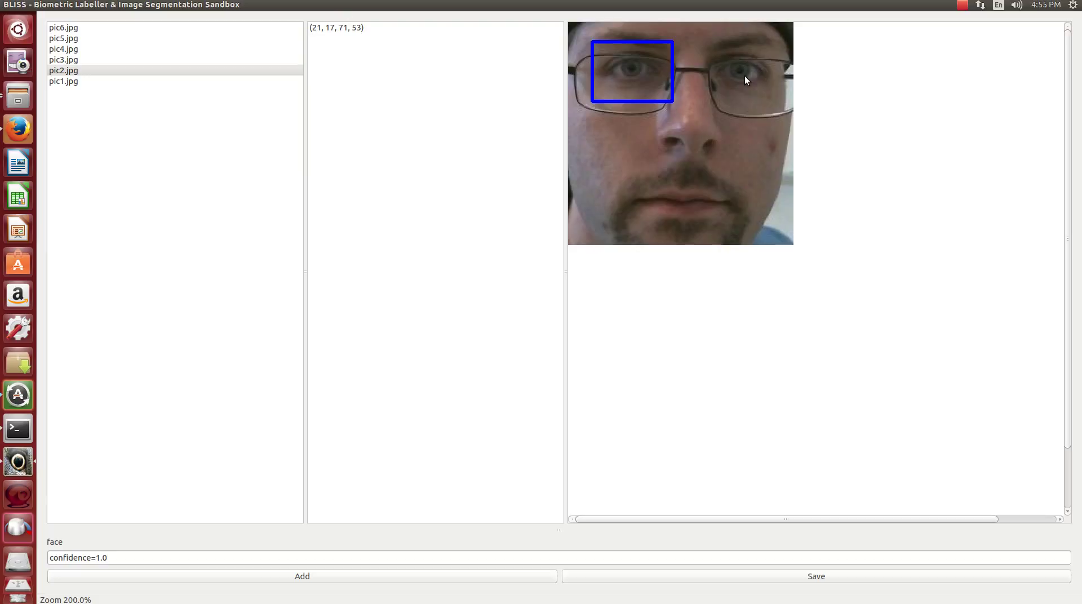
left_click_drag(707, 42, 784, 105)
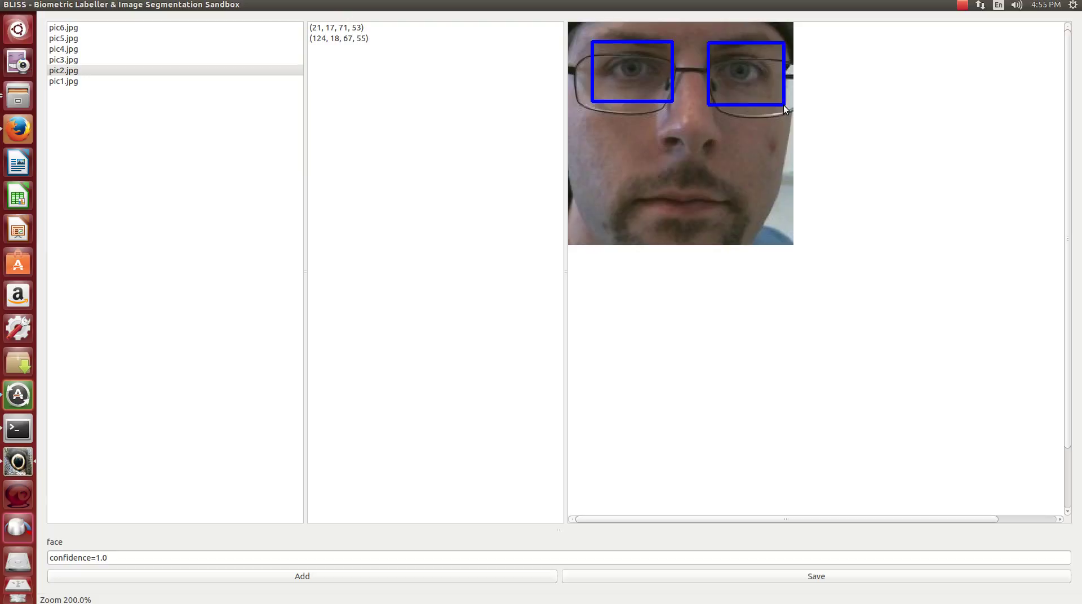
Add a label named "eye" to the first box, (21, 17, 71, 53)
left_click(367, 26)
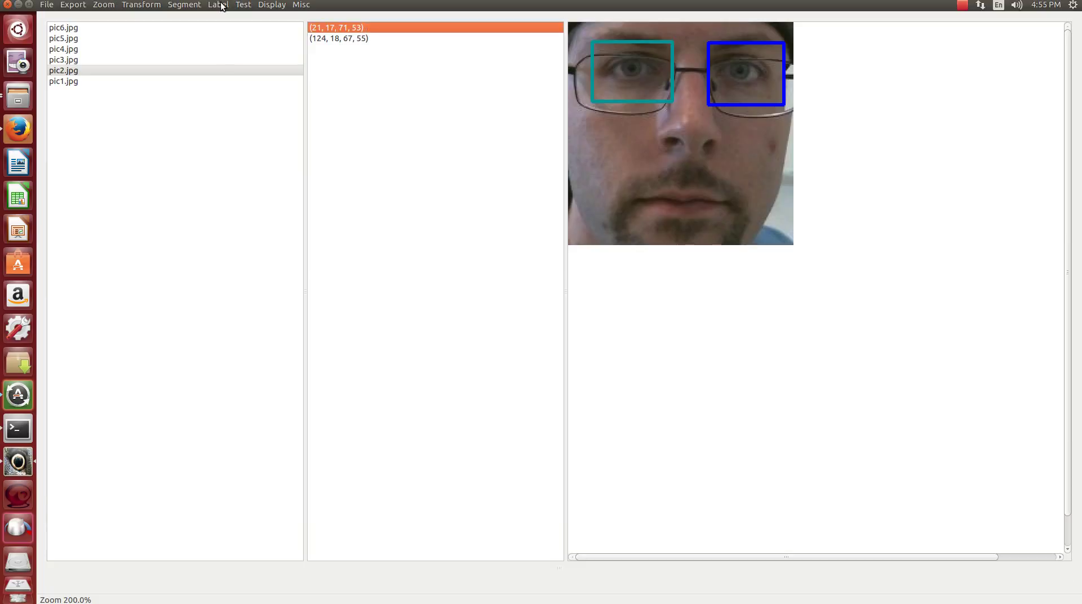
left_click(220, 5)
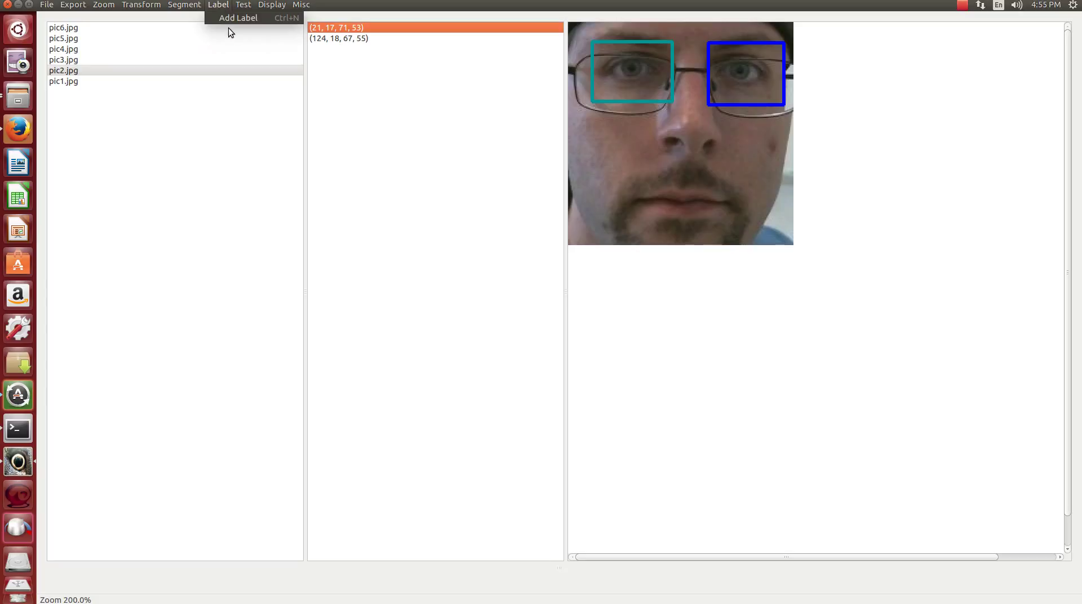
left_click(229, 18)
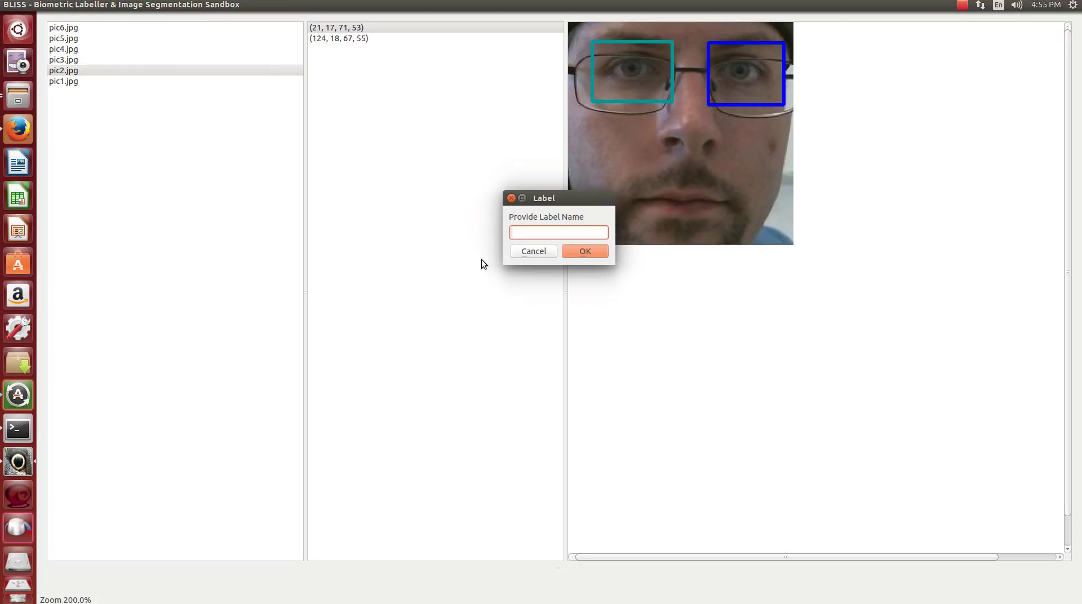
type("eye")
left_click(584, 254)
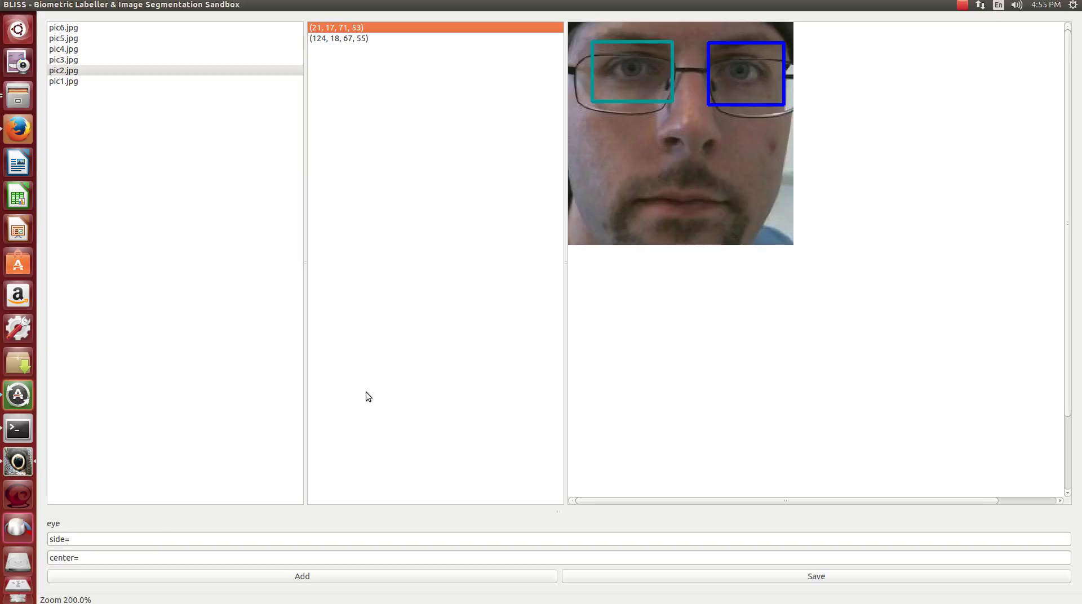
Set the first eye label's side to left and its center to the pupil position (56, 40), and save it
left_click(89, 539)
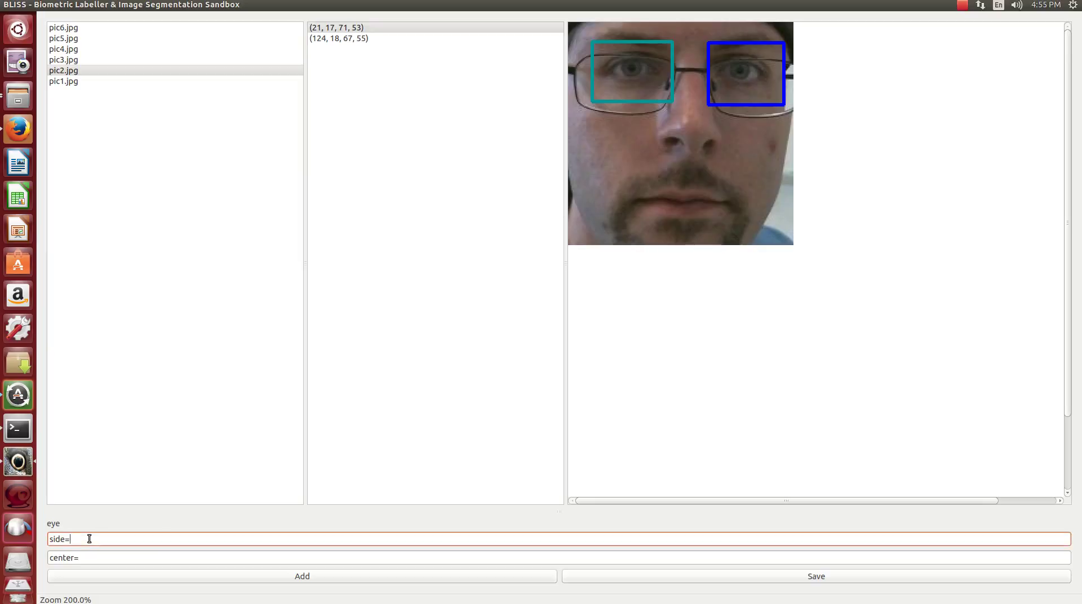
type("left")
left_click(110, 560)
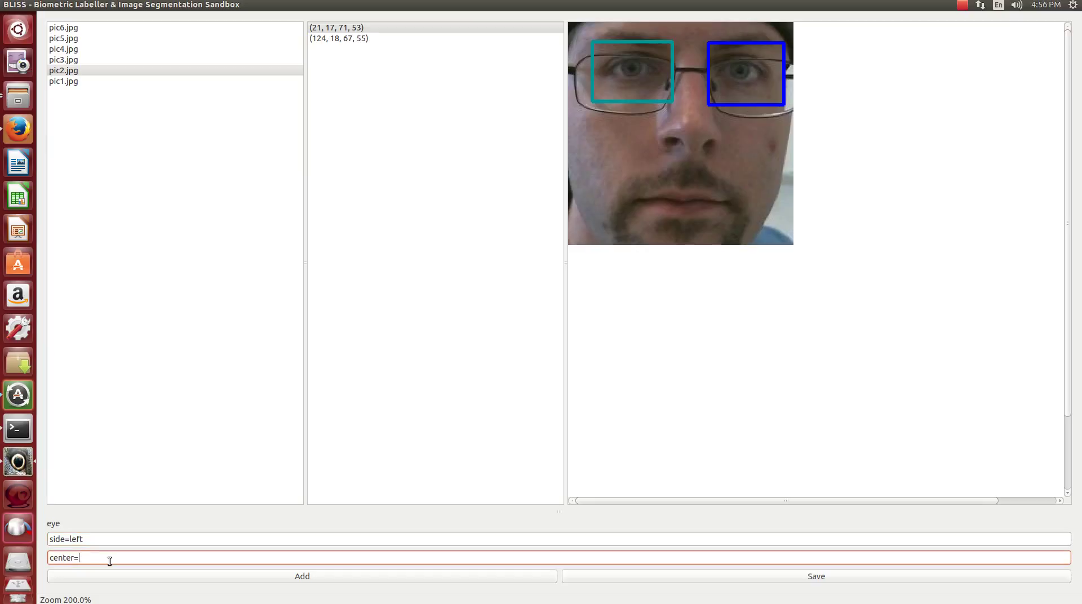
left_click(632, 66)
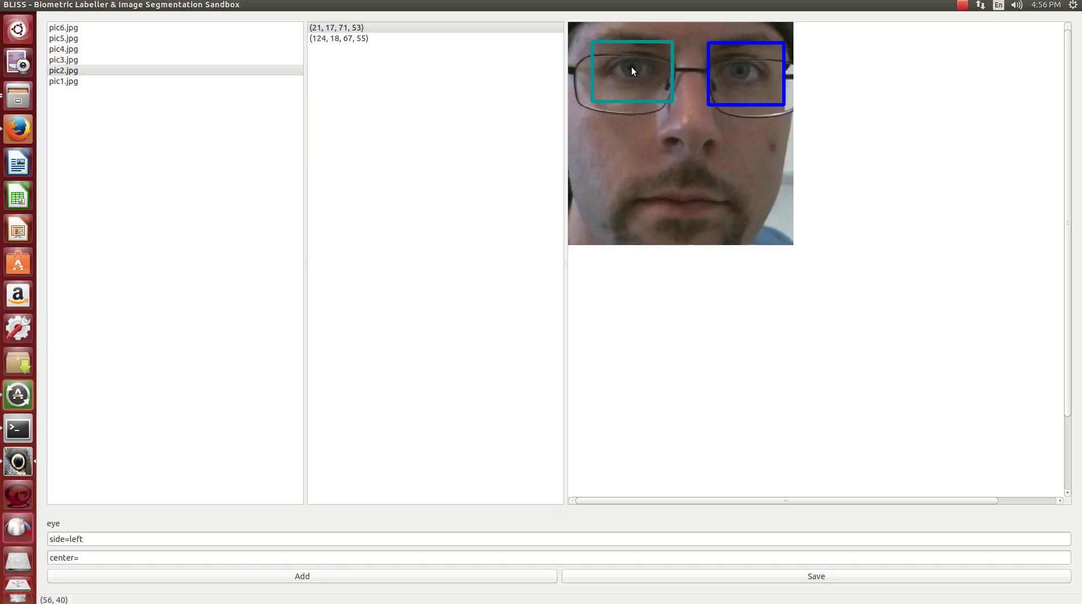
left_click(106, 557)
type("(56, 40)")
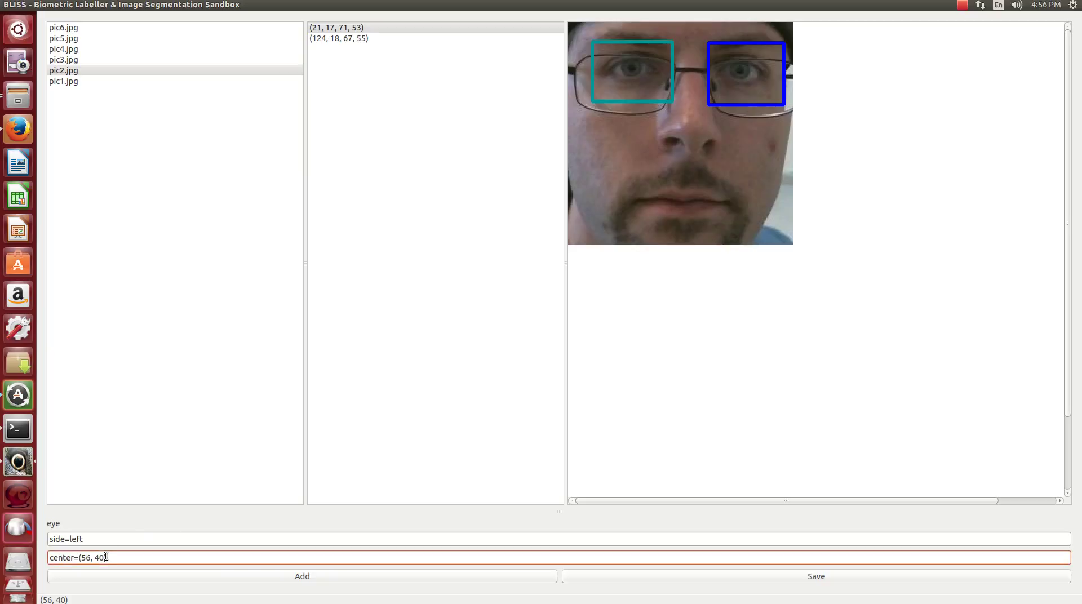
left_click(631, 576)
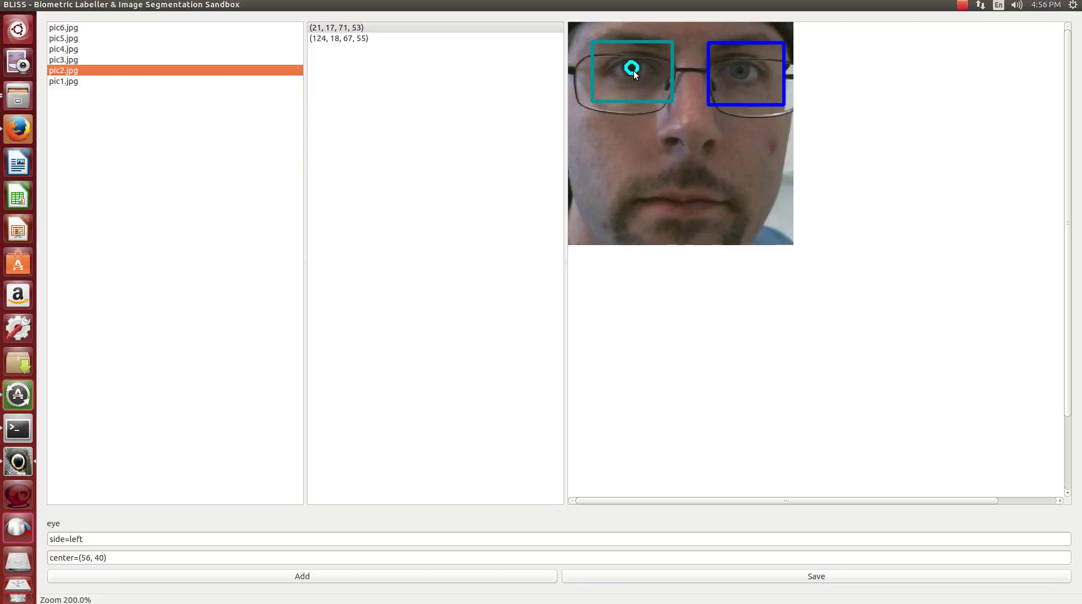
Nudge the centre marker in the box labelled as the left eye slightly on the pupil
left_click(364, 39)
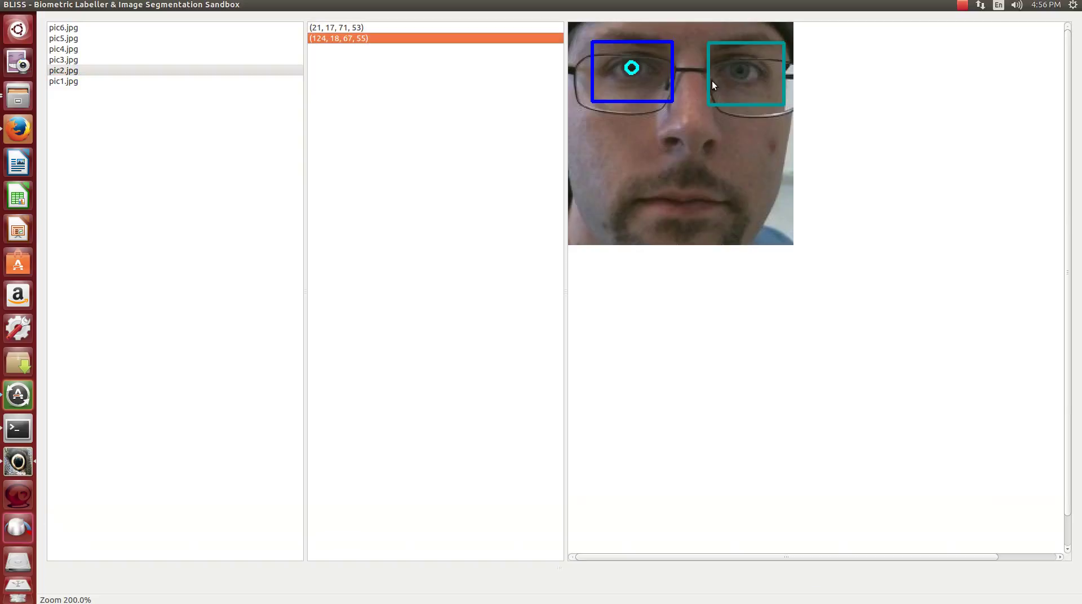
left_click(740, 71)
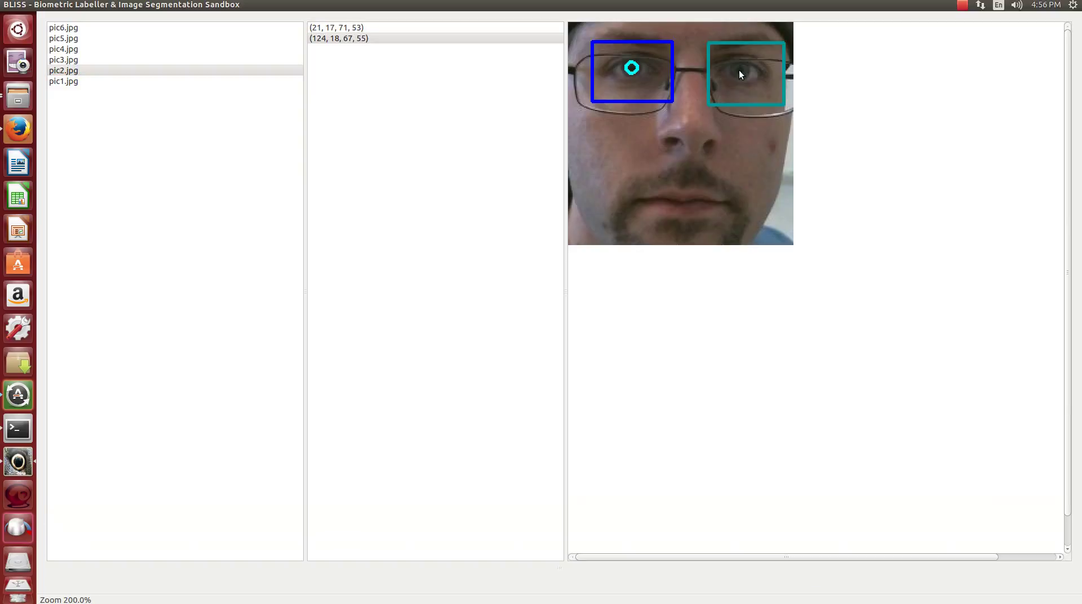
left_click(631, 67)
Add a label named "eye" to the second box, (124, 18, 67, 55)
left_click(350, 37)
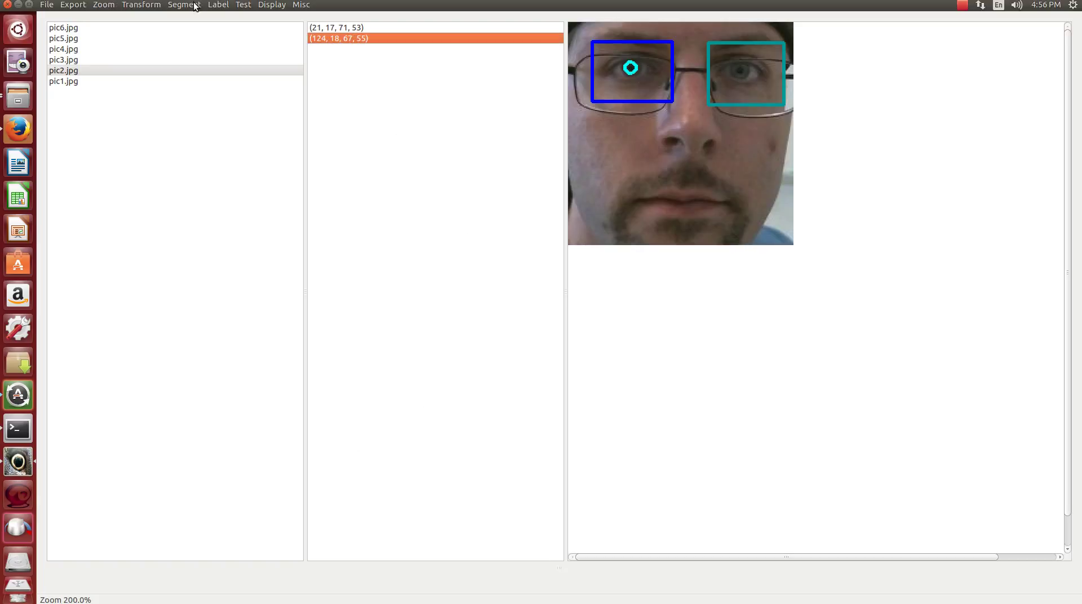
left_click(194, 6)
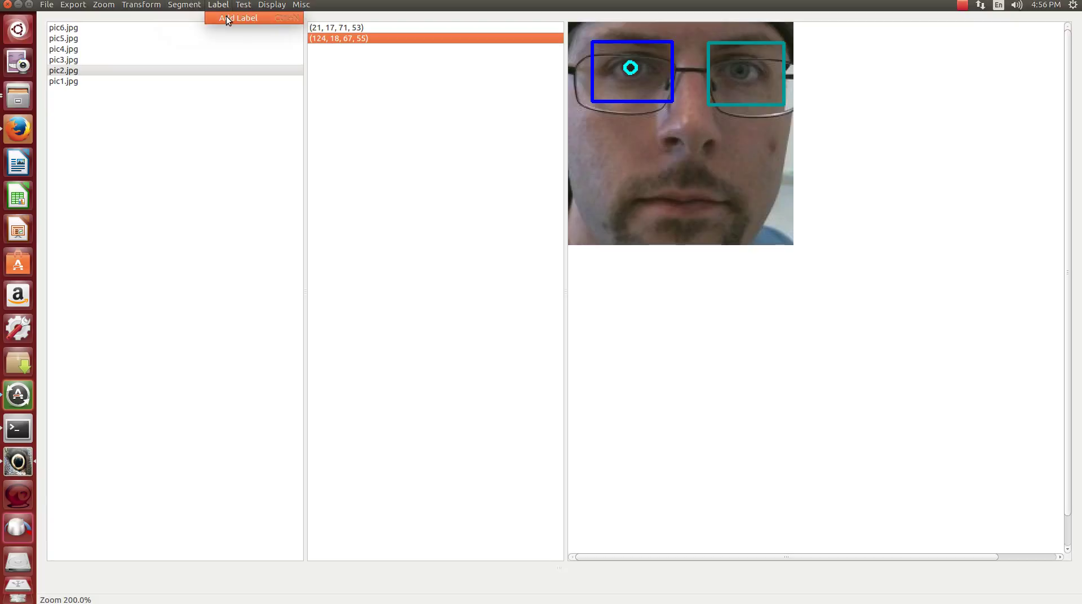
left_click(228, 19)
type("eye")
left_click(607, 250)
Set the second eye label's side to right and its center to (151, 42), save it, and check both boxes
left_click(169, 541)
type("right")
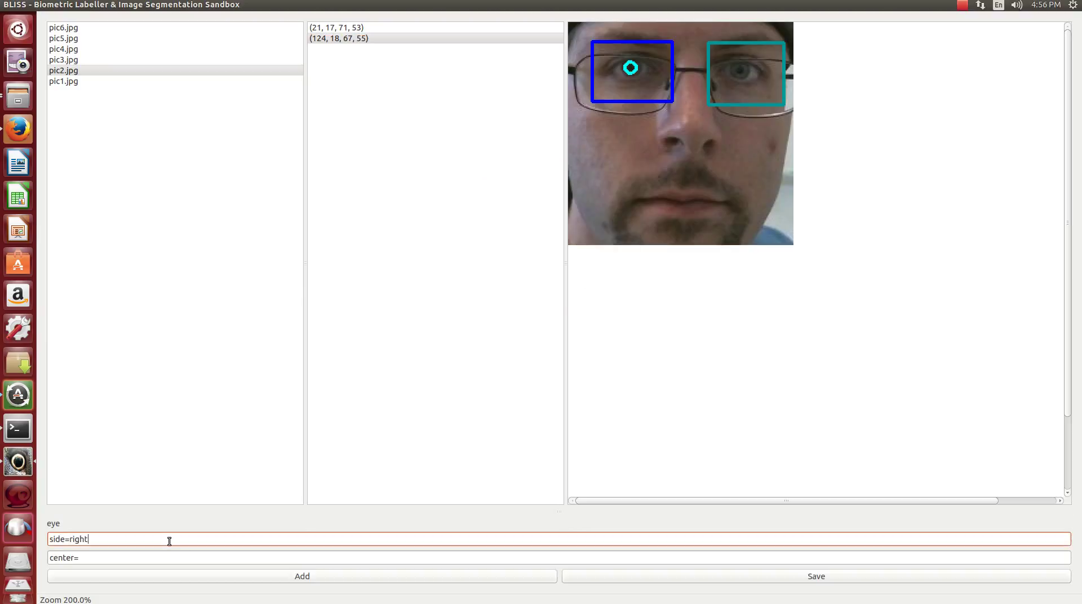
left_click(139, 559)
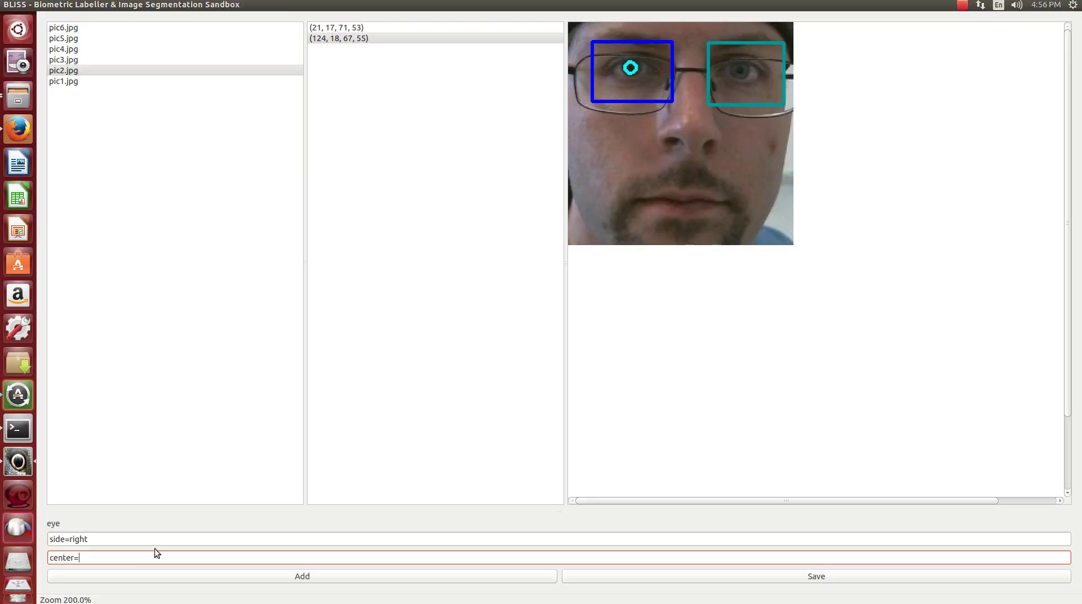
left_click(740, 73)
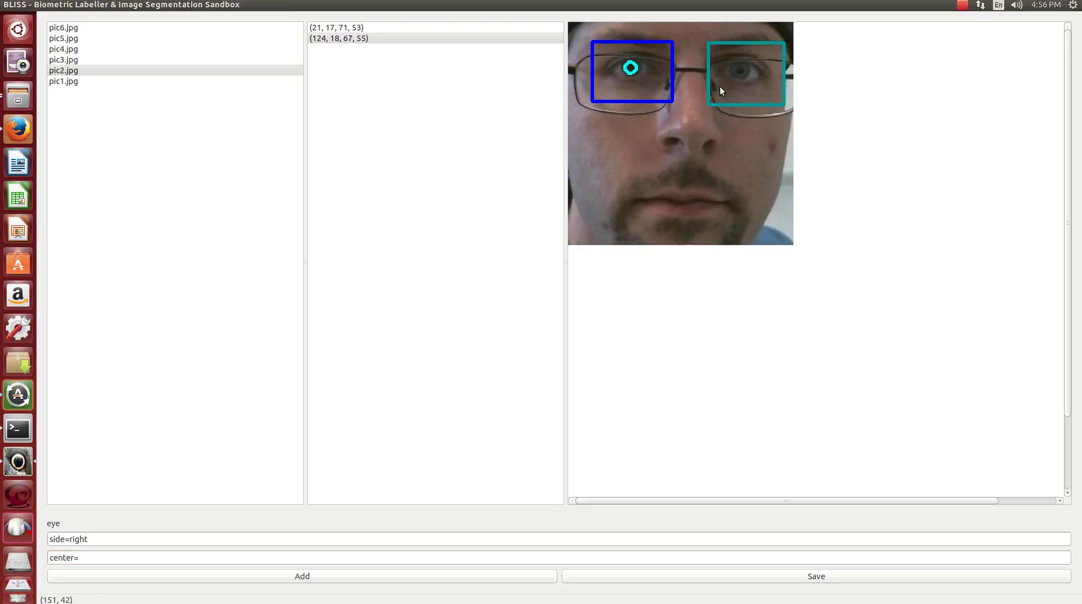
left_click(102, 558)
type("(151, 42)")
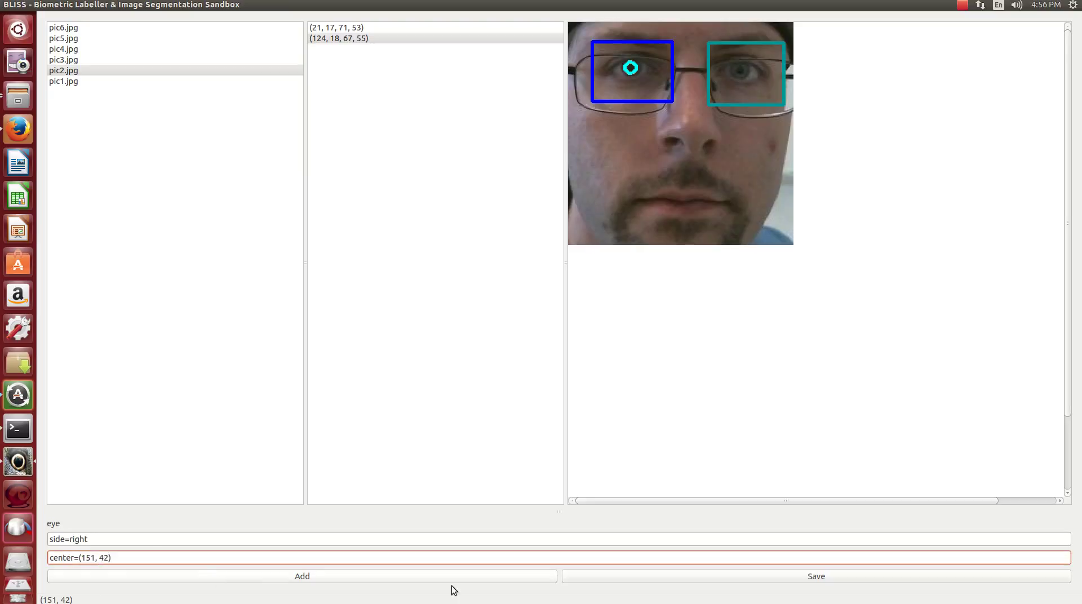
left_click(613, 576)
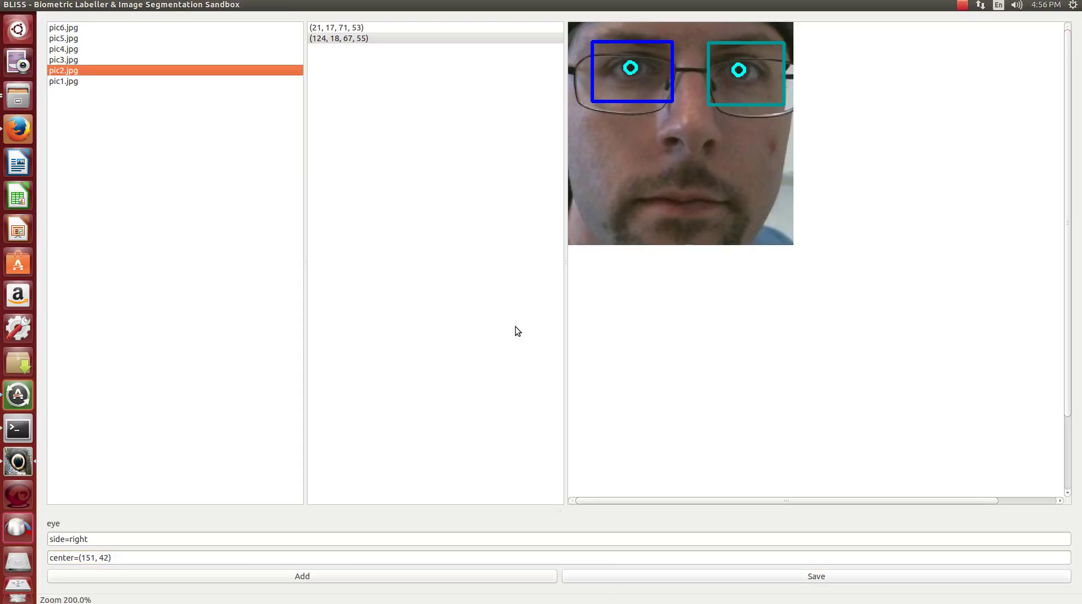
left_click(360, 27)
left_click(347, 37)
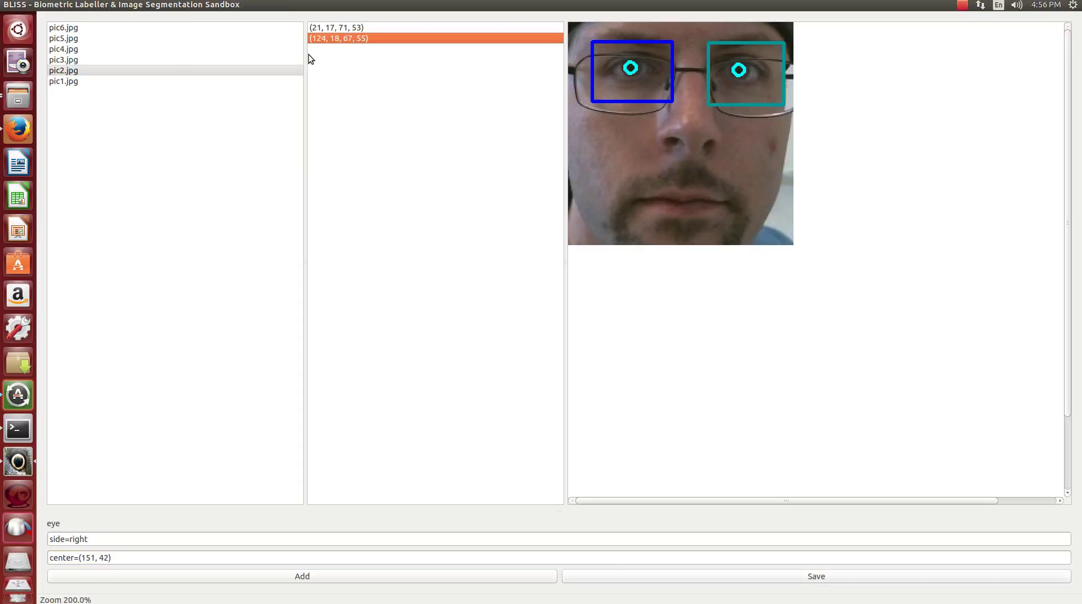
Review the boxes and eye centres across the dataset's pictures from pic6.jpg to pic1.jpg, ending back on pic6.jpg
left_click(119, 32)
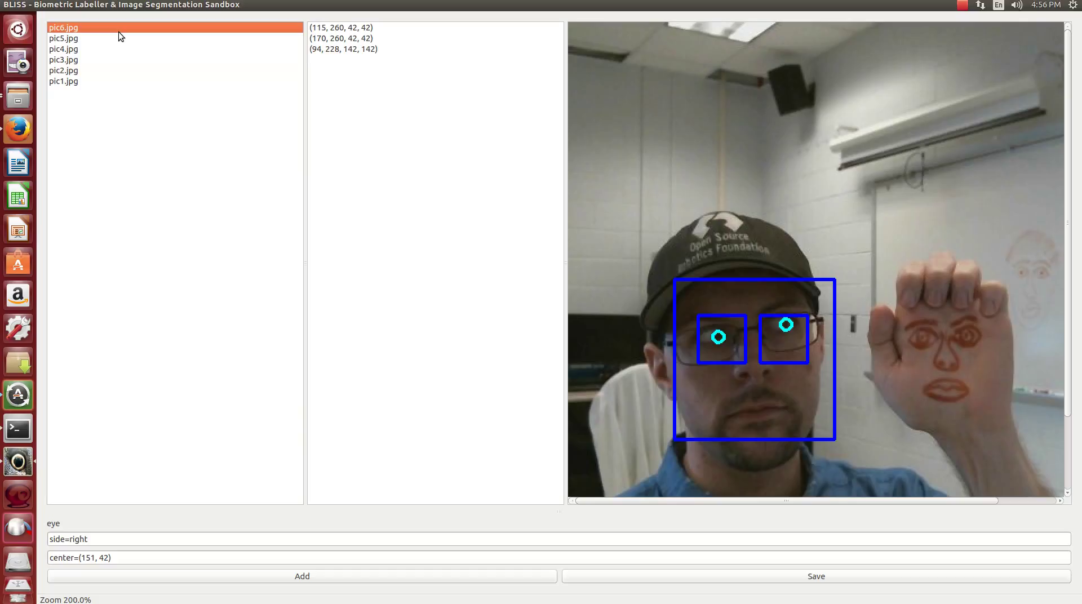
left_click(80, 40)
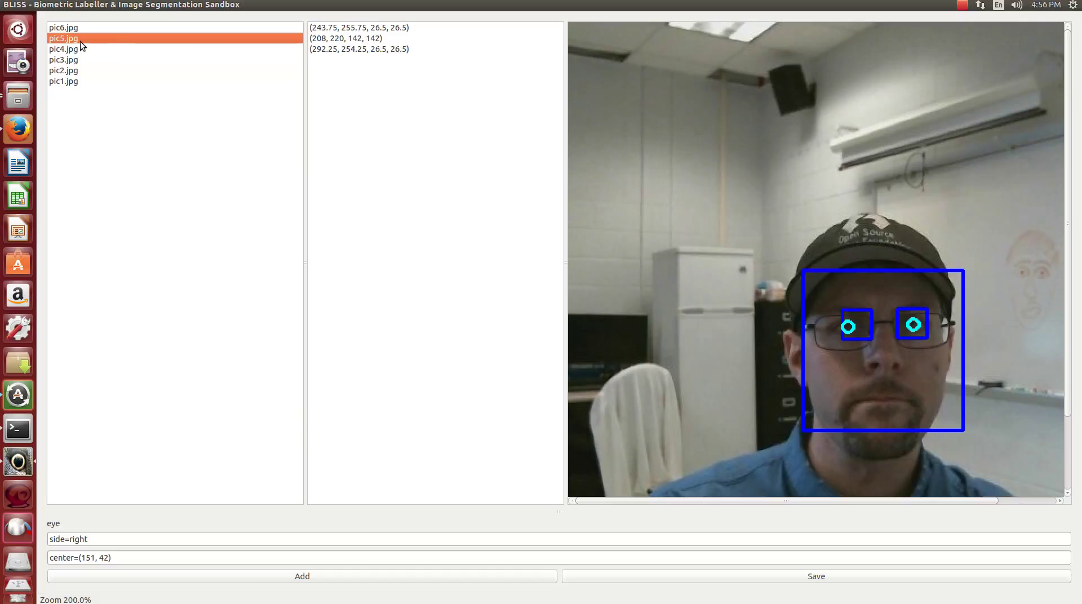
left_click(80, 48)
left_click(76, 58)
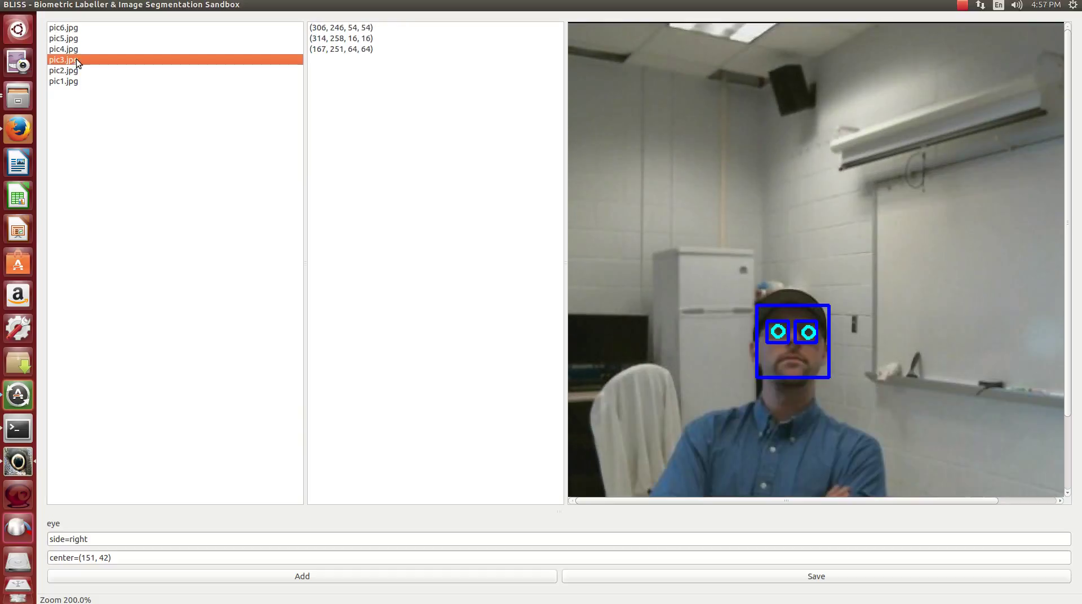
left_click(81, 70)
left_click(84, 90)
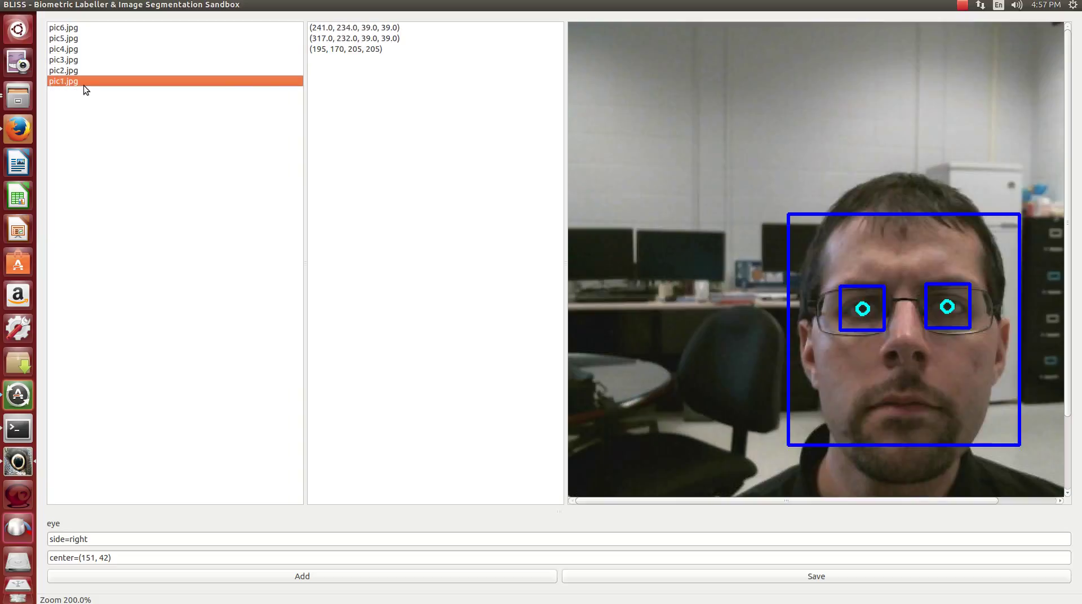
left_click(80, 38)
left_click(83, 27)
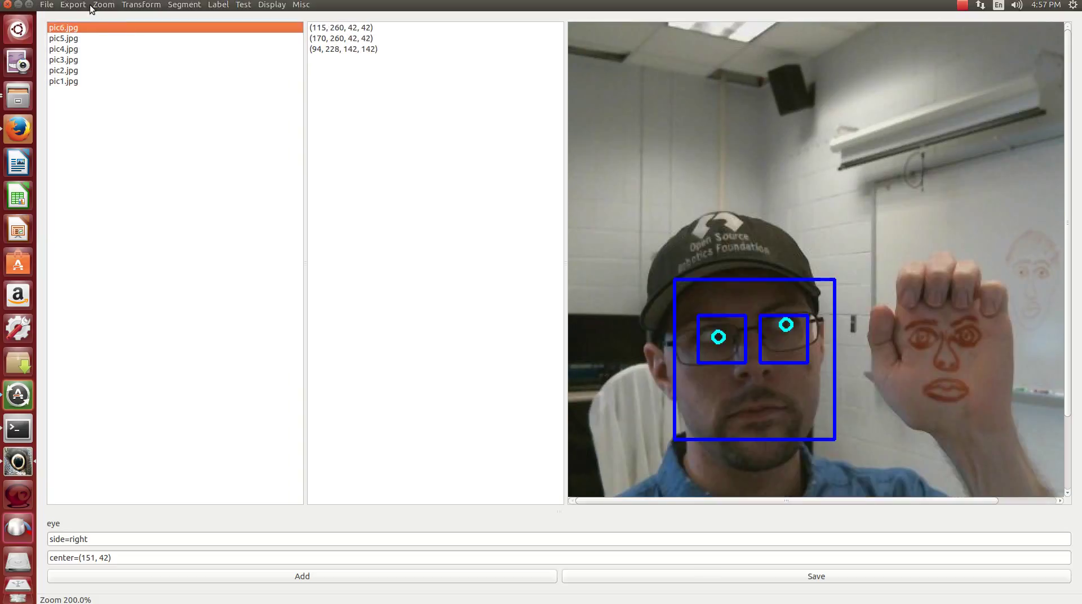
Export the face dataset, leaving the face crop size at its default of 0.23
left_click(72, 7)
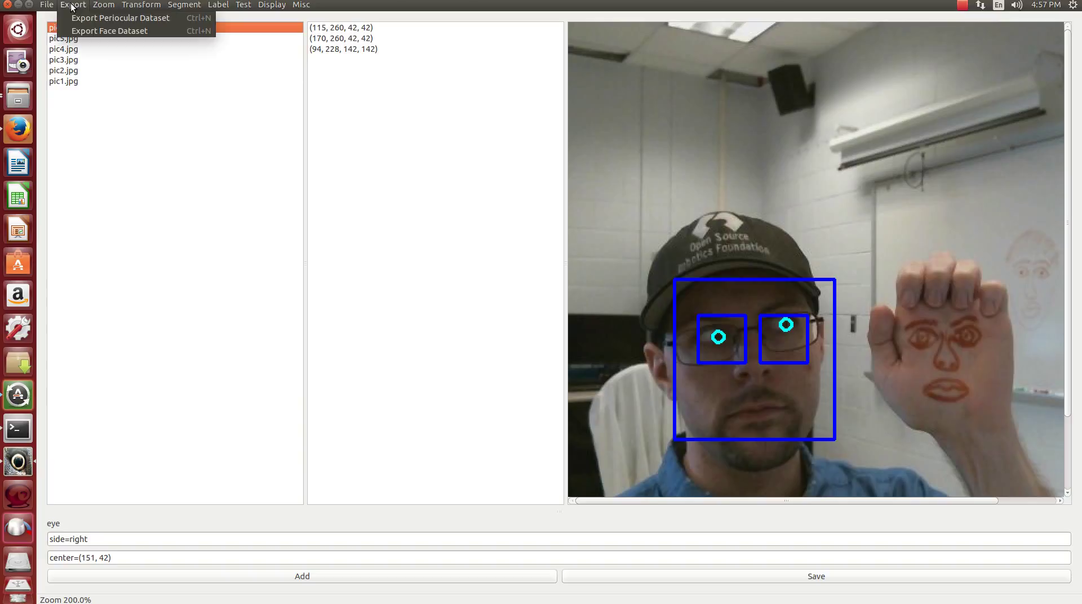
left_click(91, 32)
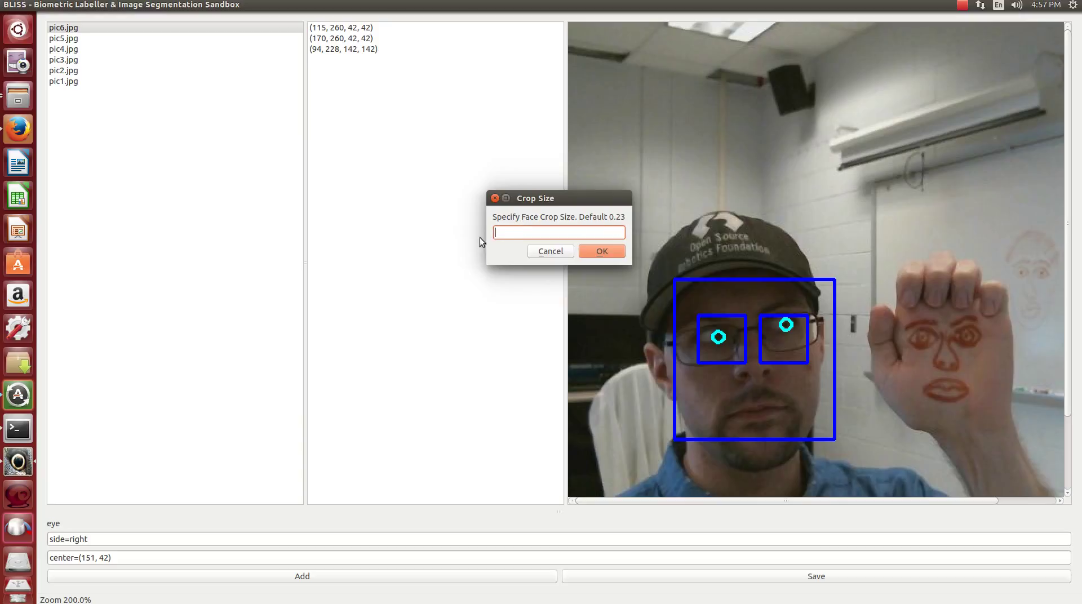
left_click(587, 254)
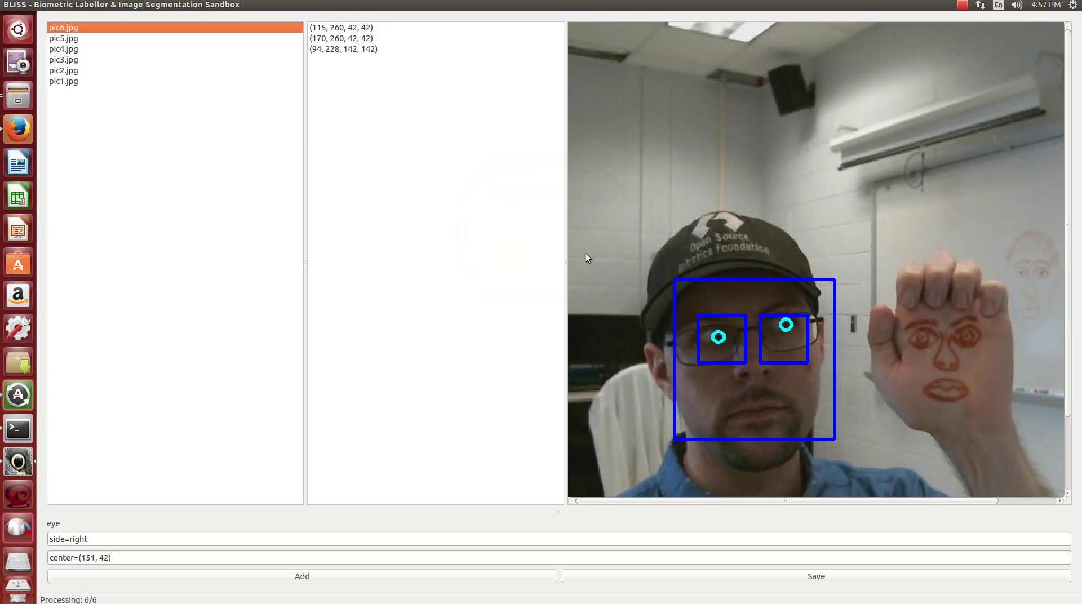
Switch to the Files window, enlarge it, and open the picture_dataset0_faces folder inside picture_dataset0
left_click(26, 96)
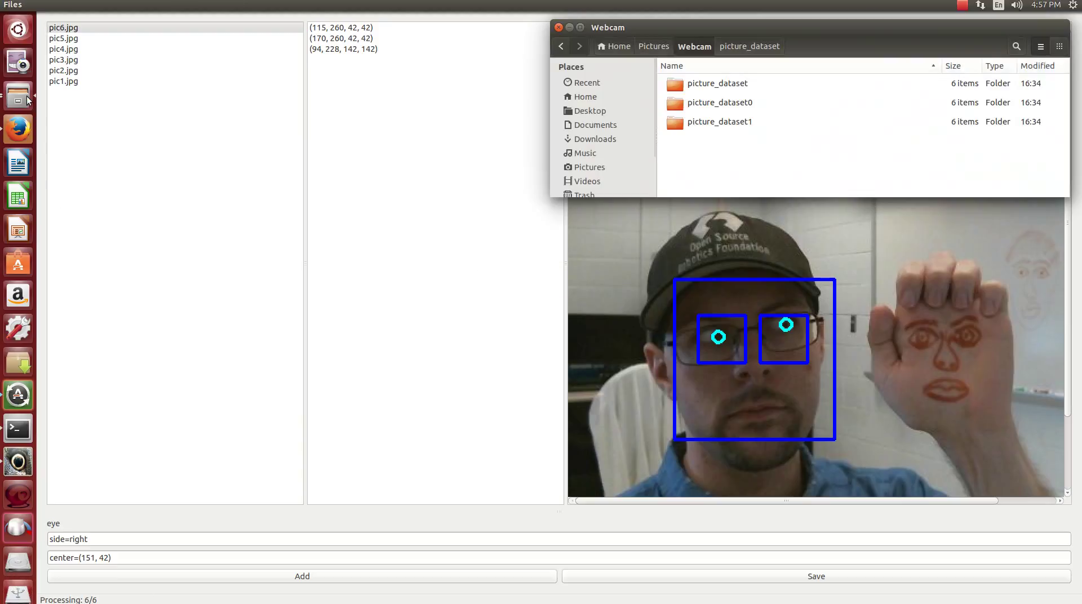
double_click(729, 103)
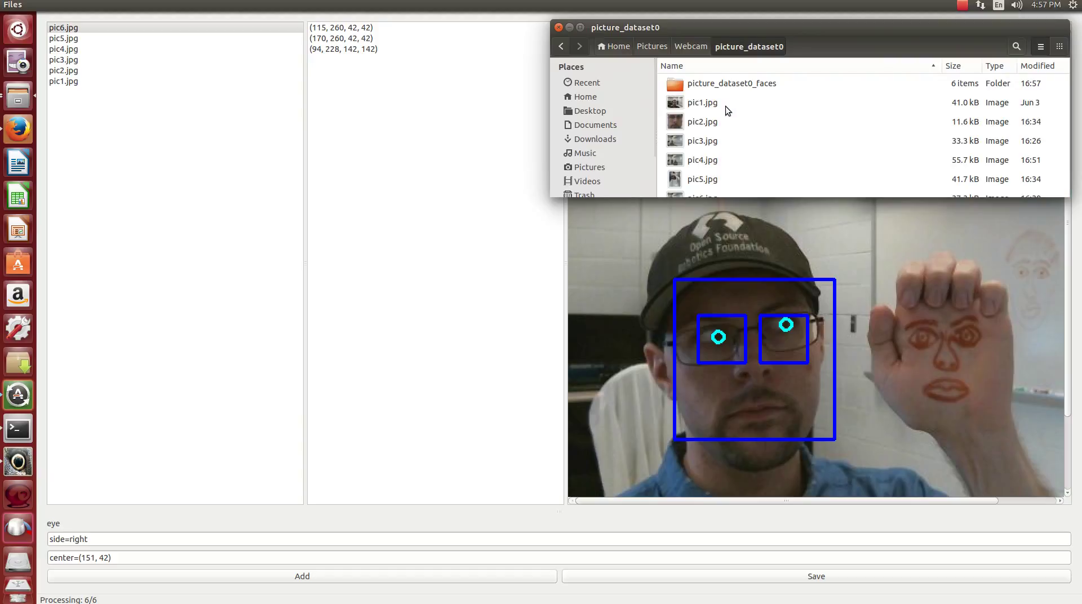
left_click_drag(787, 195, 795, 263)
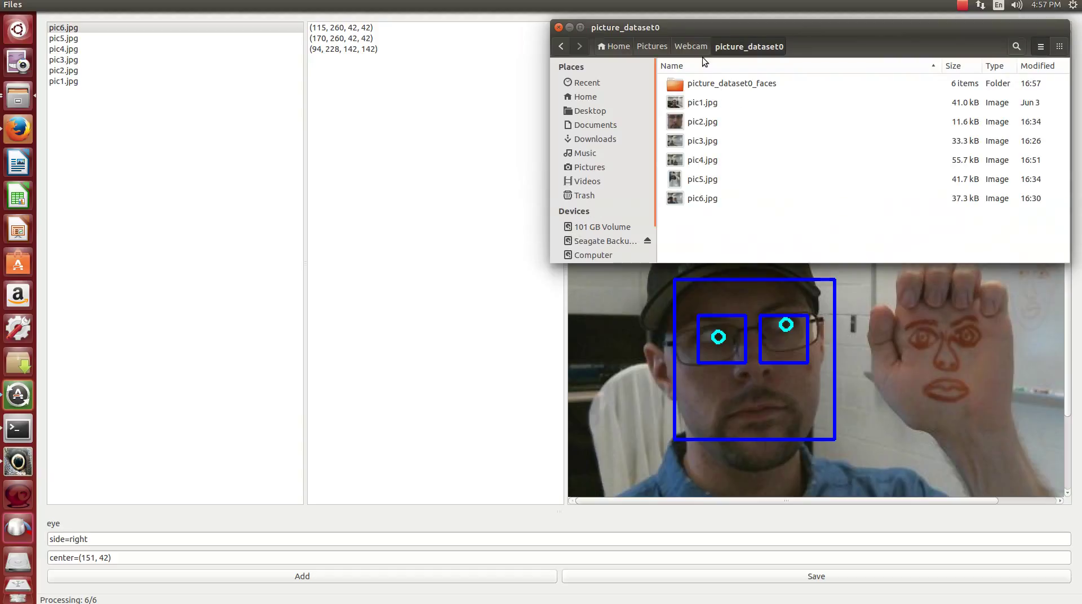
double_click(735, 86)
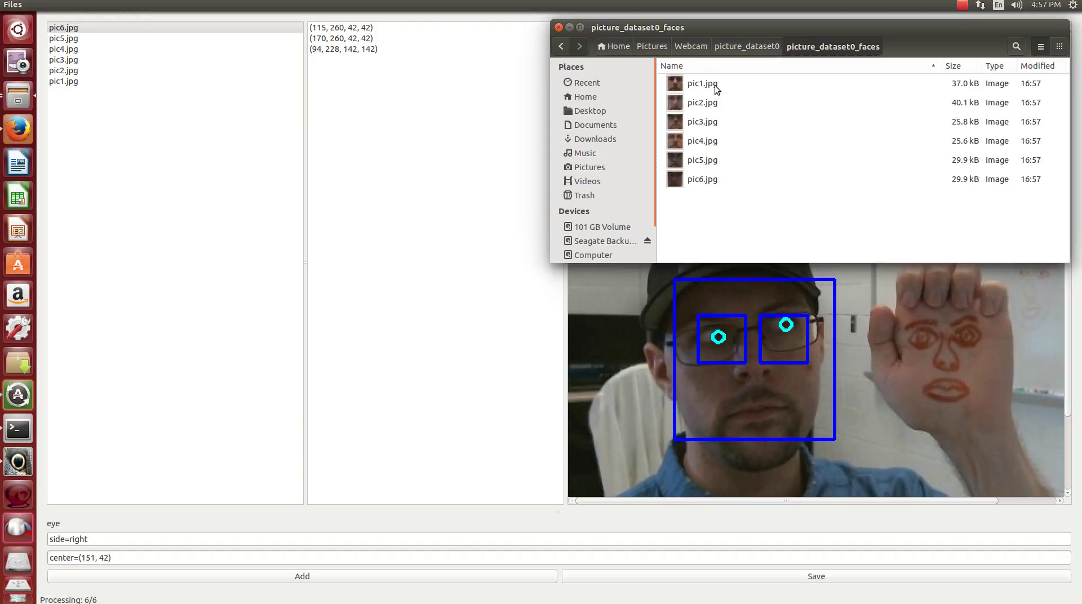
Open pic1.jpg from the exported faces, page repeatedly through the cropped face images, and close the viewer
double_click(715, 86)
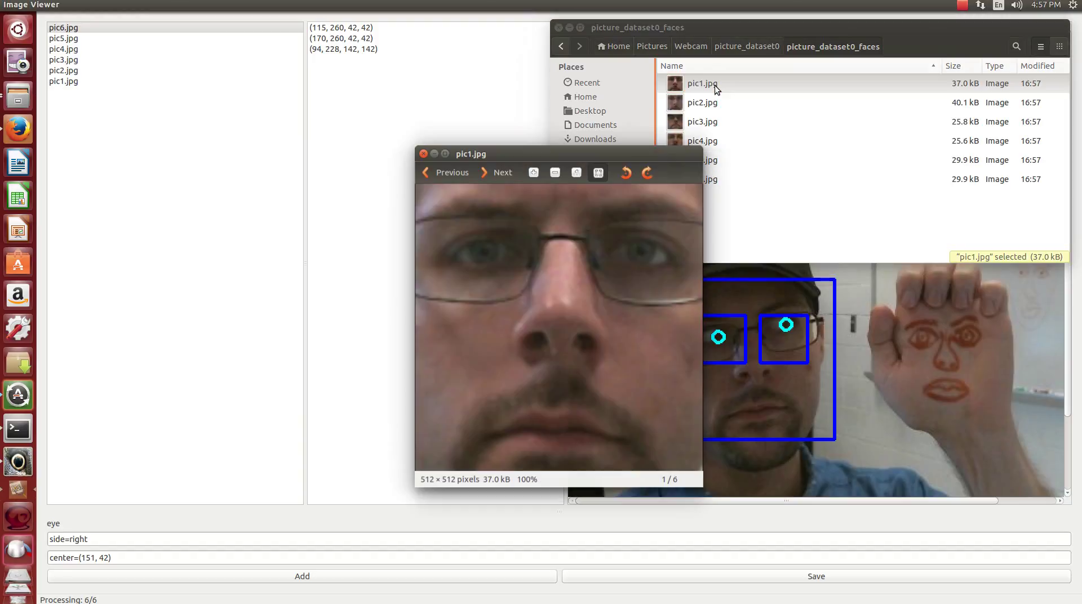
left_click(509, 176)
left_click(509, 176)
left_click(509, 176)
left_click(509, 176)
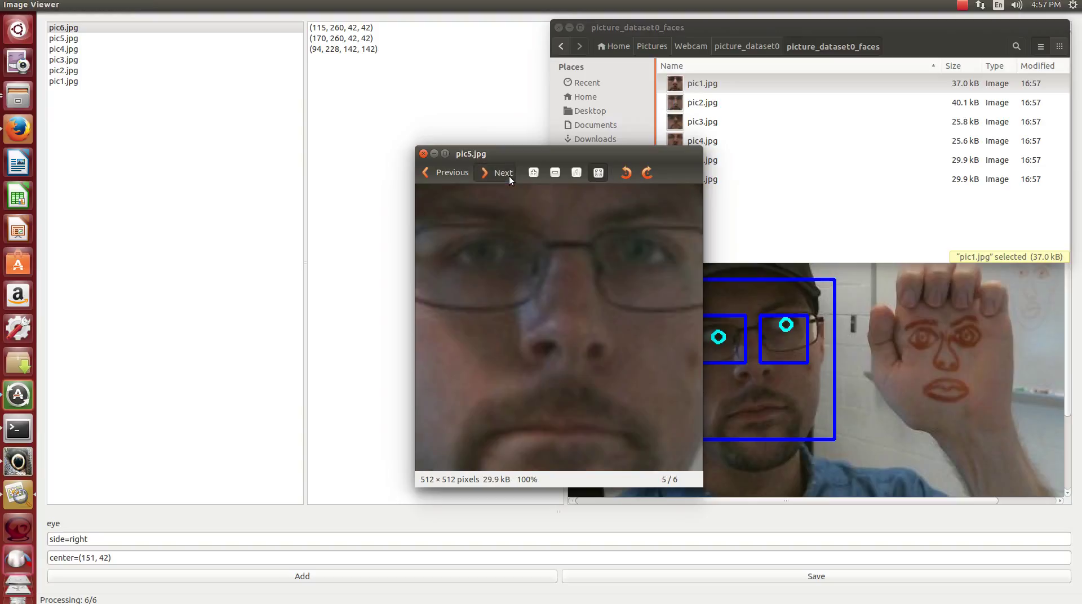
left_click(509, 176)
left_click(509, 176)
left_click(509, 175)
left_click(509, 175)
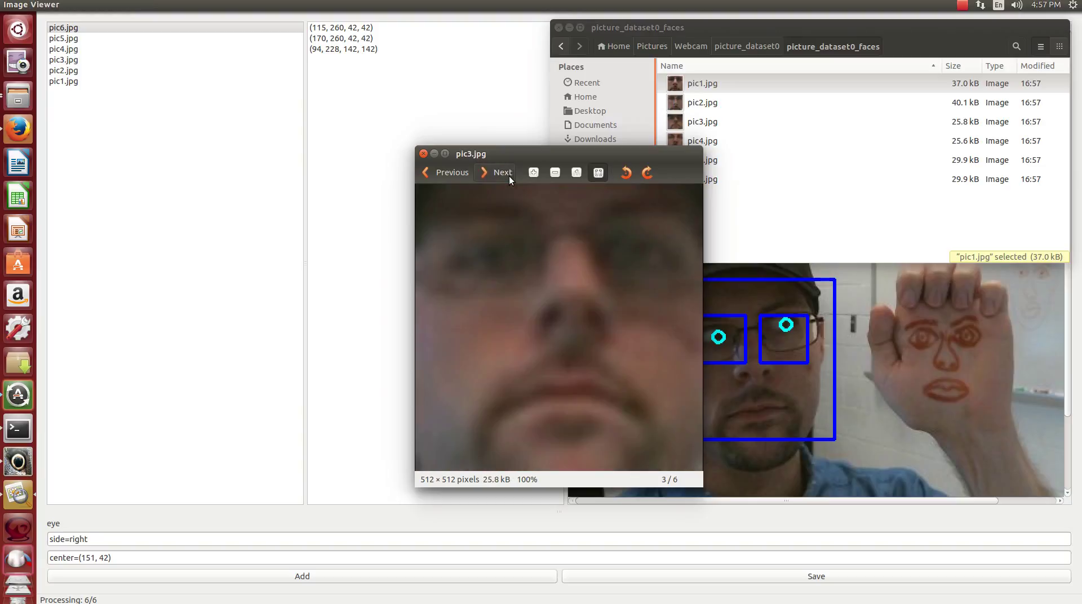
left_click(509, 176)
left_click(509, 176)
left_click(509, 176)
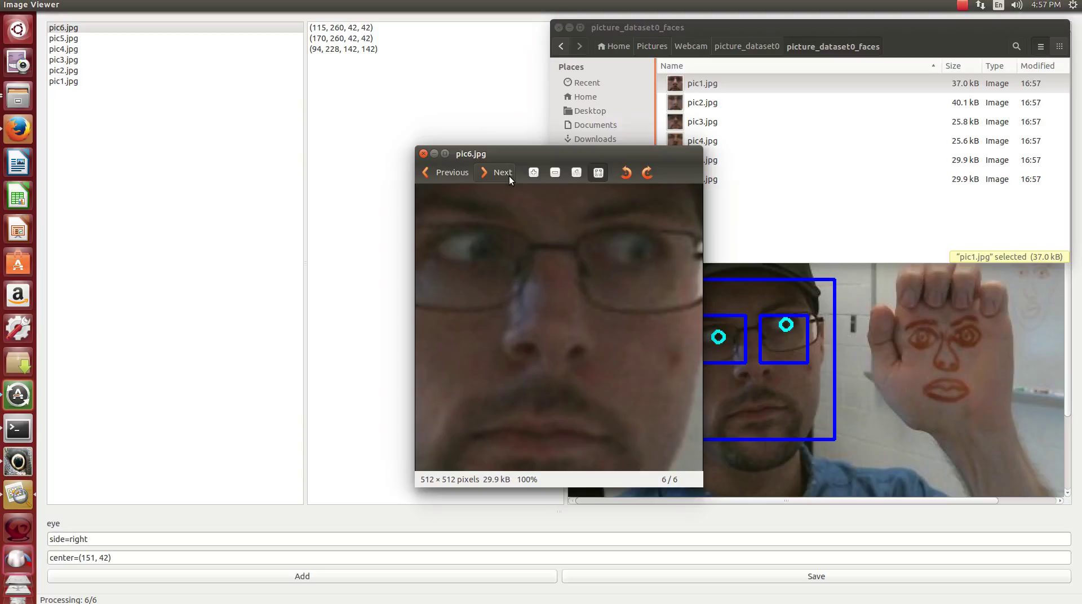
left_click(509, 176)
left_click(509, 176)
left_click(509, 176)
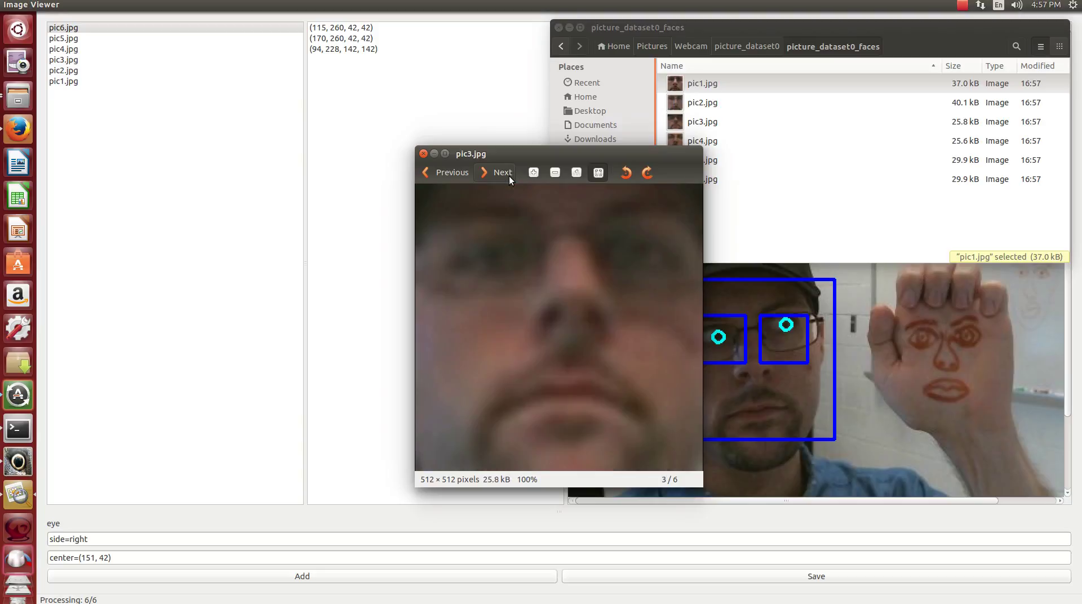
left_click(423, 154)
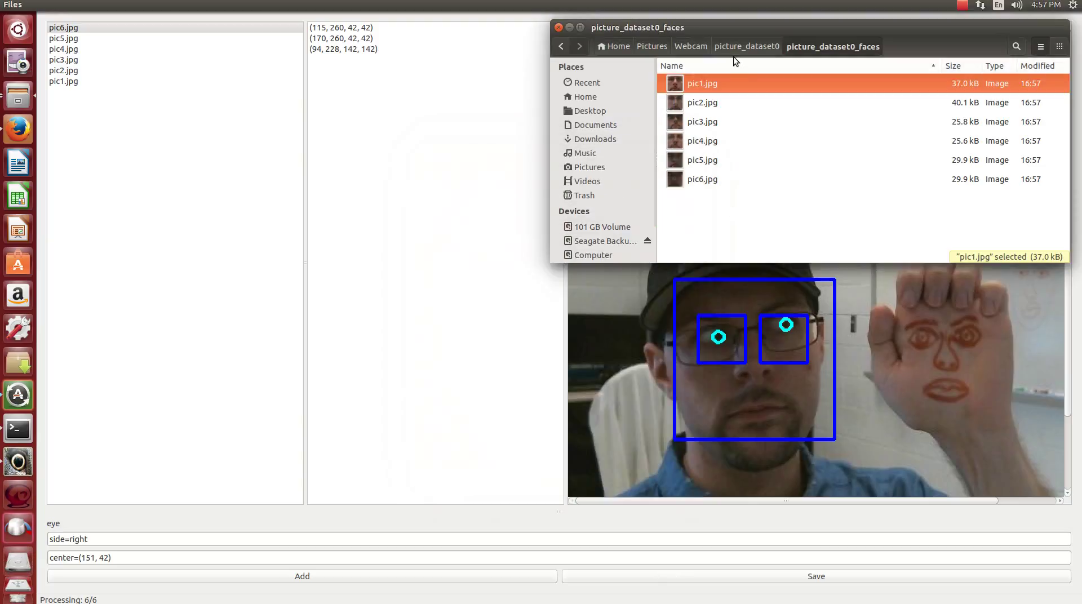
Go back to the Webcam folder and reopen picture_dataset0 to show its contents
left_click(703, 45)
left_click(718, 163)
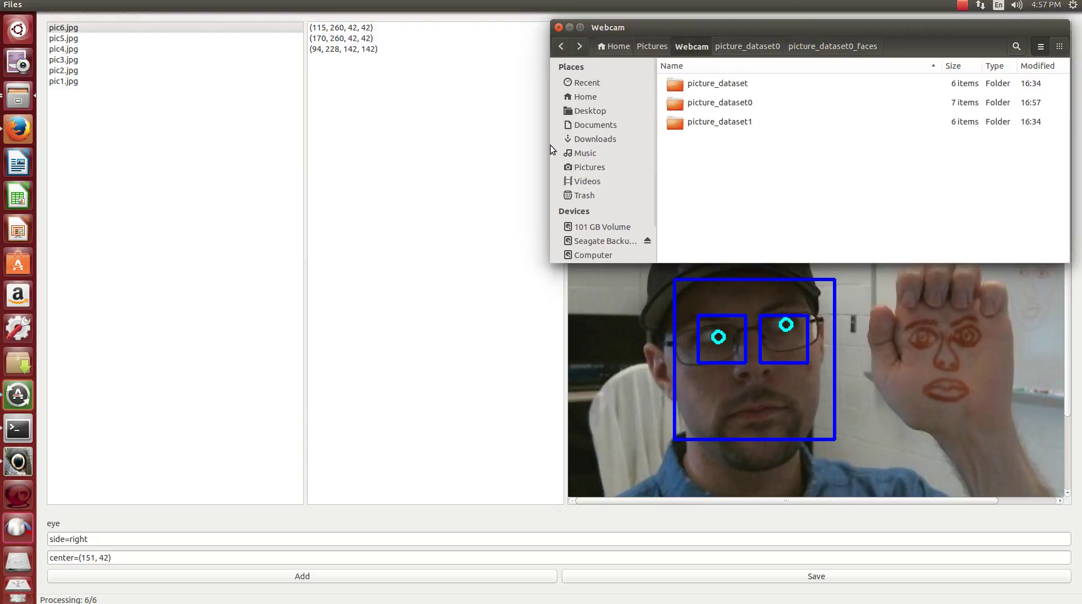
double_click(696, 108)
left_click(702, 229)
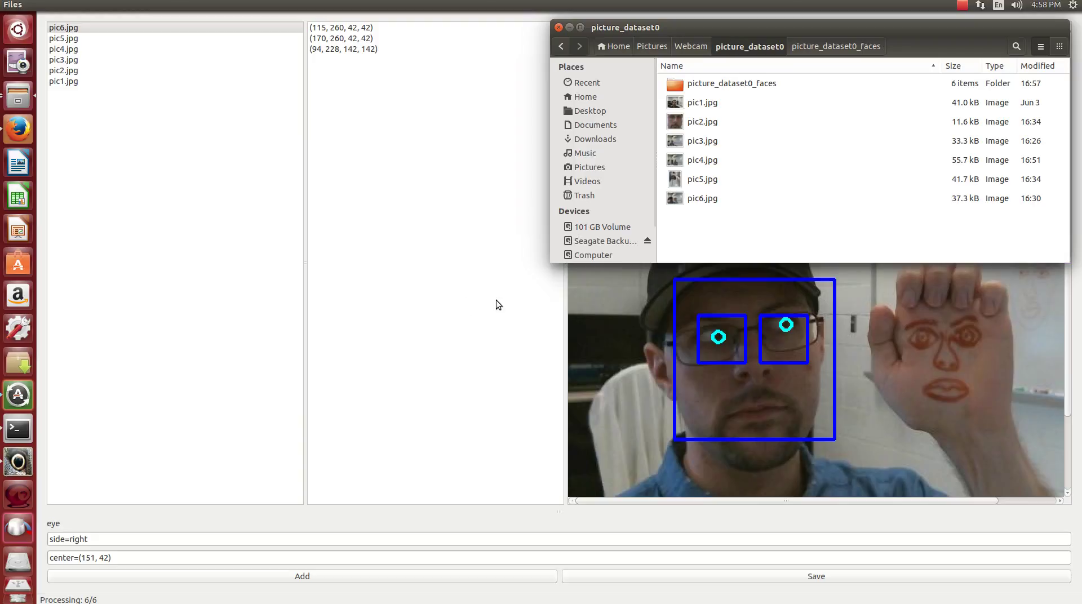
Return to BLISS and export the periocular dataset with the default crop setting
left_click(425, 262)
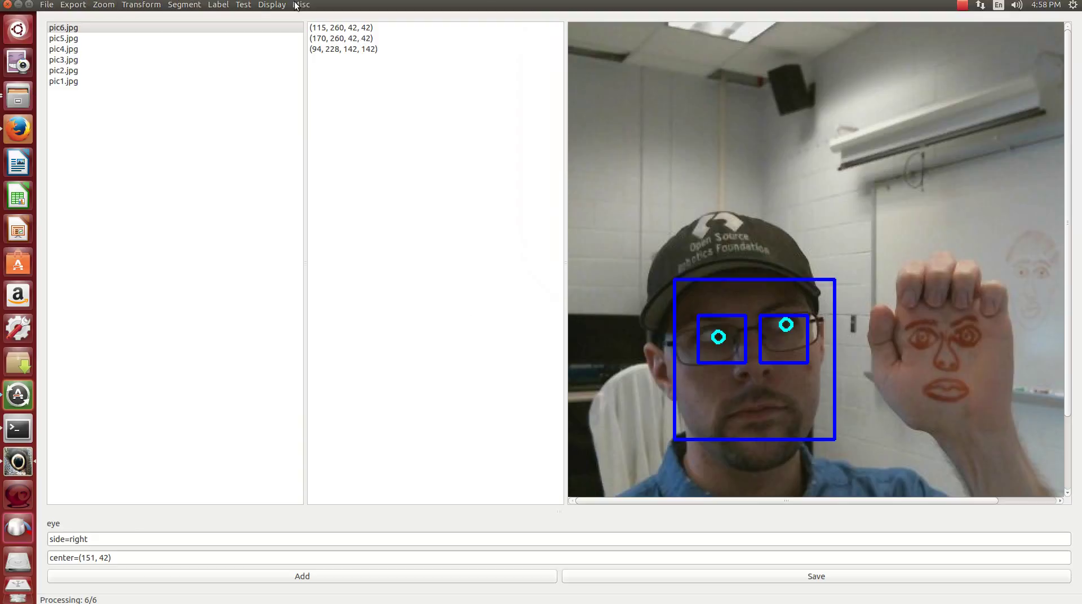
left_click(99, 8)
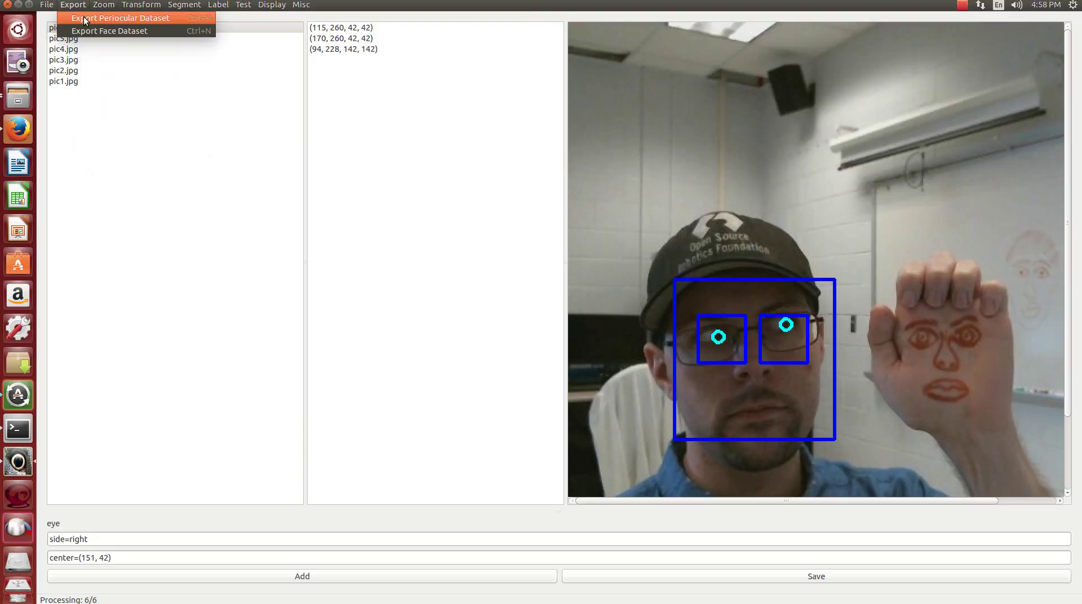
left_click(86, 22)
left_click(589, 253)
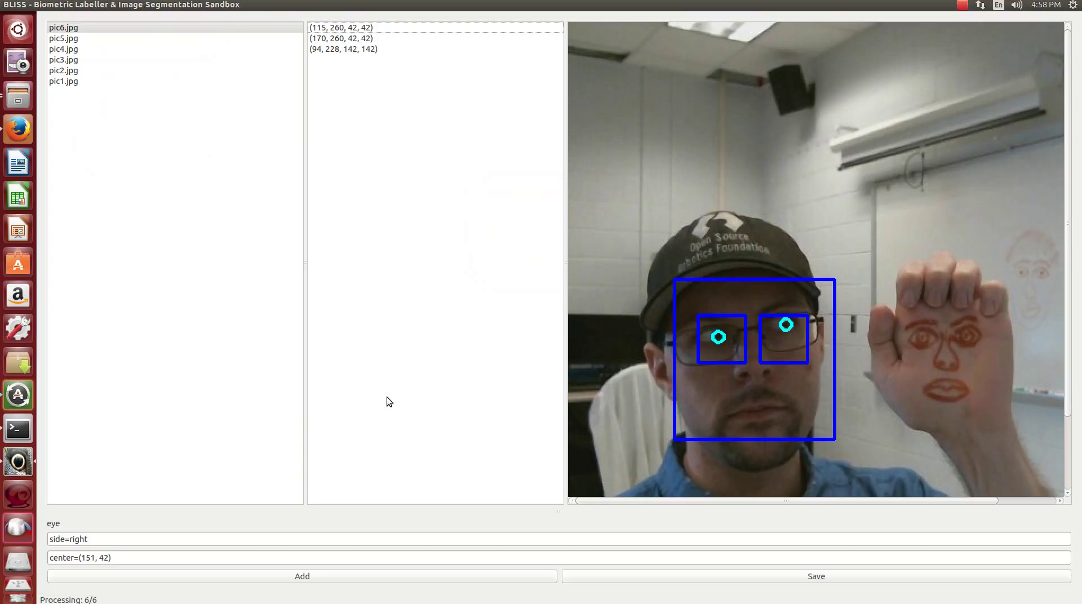
Switch to the Files window, open the picture_dataset0_periocular folder, and enlarge the window to show all its files
key("alt+Tab")
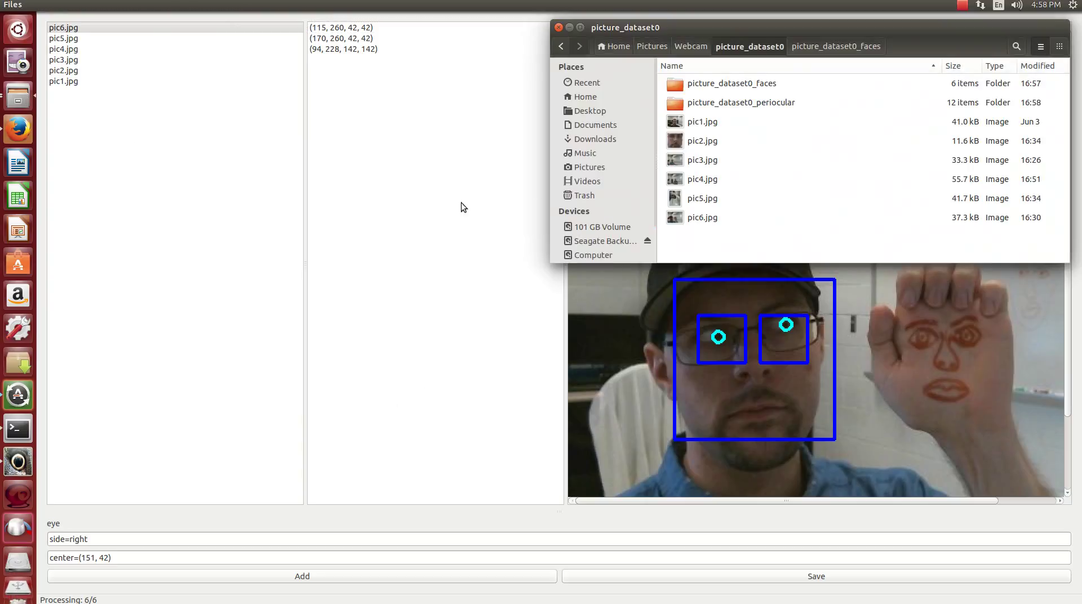
double_click(708, 103)
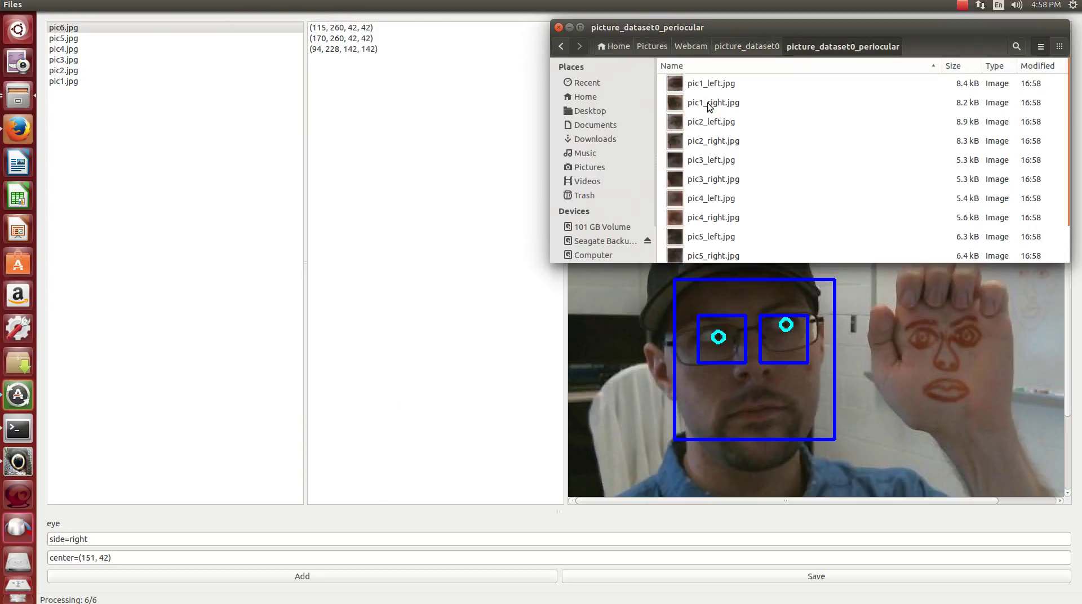
left_click_drag(767, 262, 783, 346)
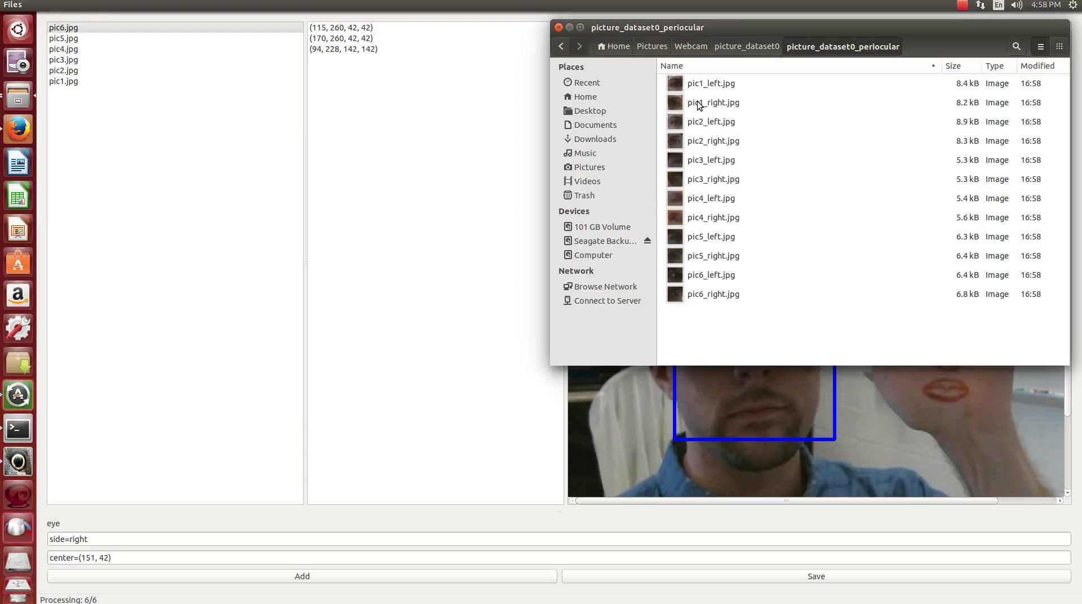
Open pic1_left.jpg, page through the exported left and right eye crops, and close the viewer and the Files window
double_click(715, 86)
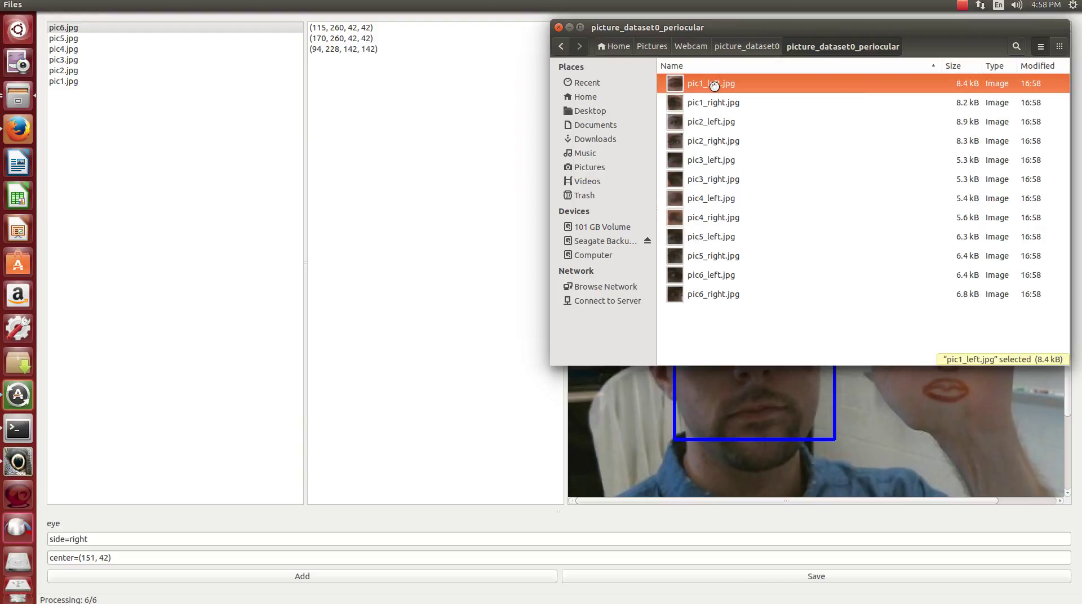
left_click(522, 236)
left_click(523, 237)
left_click(523, 237)
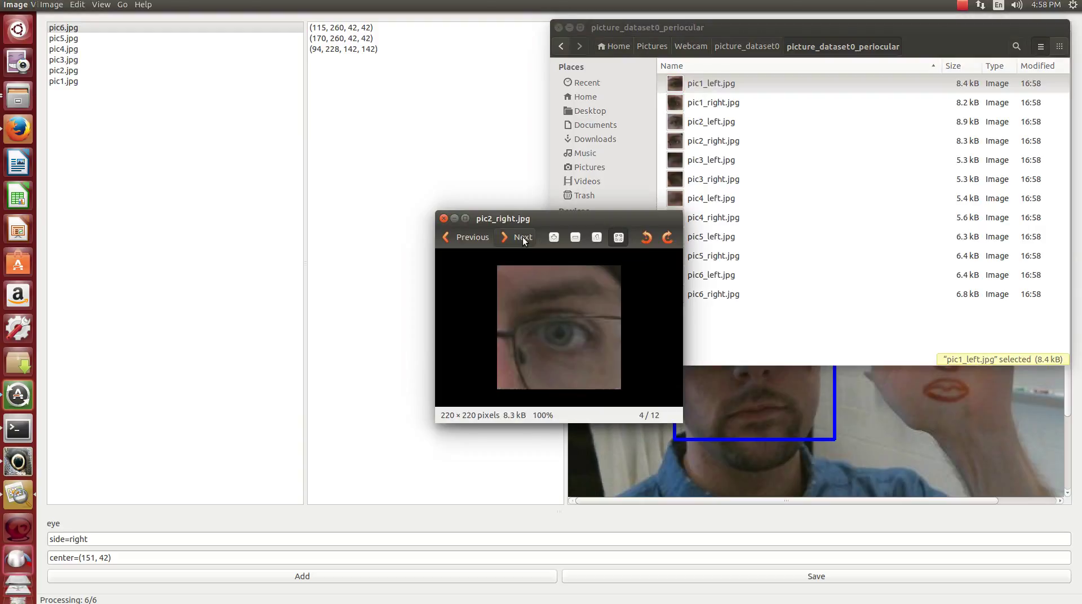
left_click(523, 237)
left_click(522, 236)
left_click(523, 237)
left_click(522, 236)
left_click(522, 237)
left_click(523, 236)
left_click(523, 237)
left_click(523, 237)
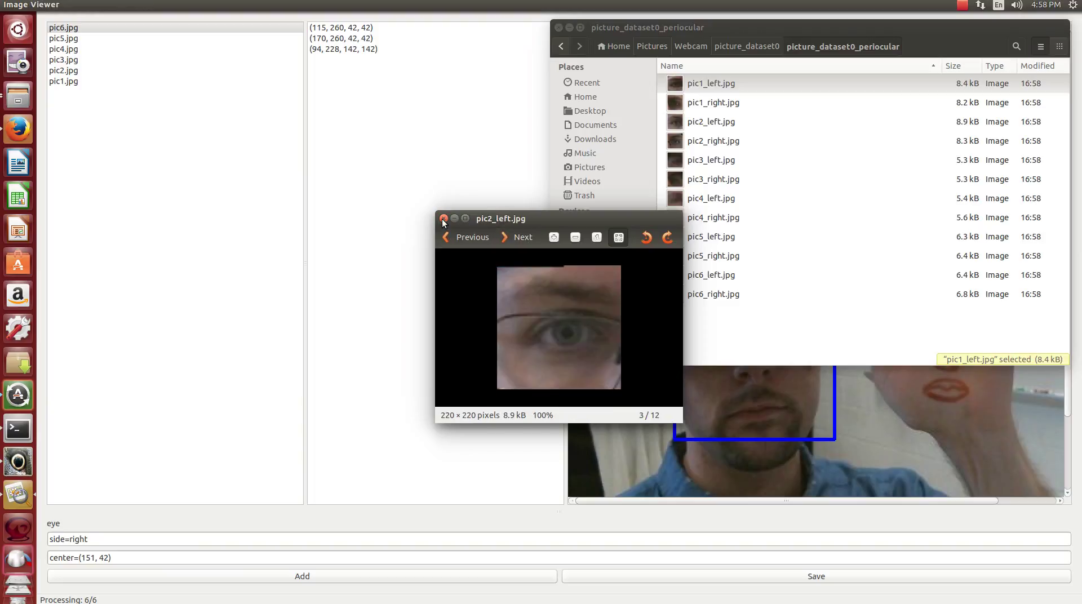
key("Escape")
left_click(712, 322)
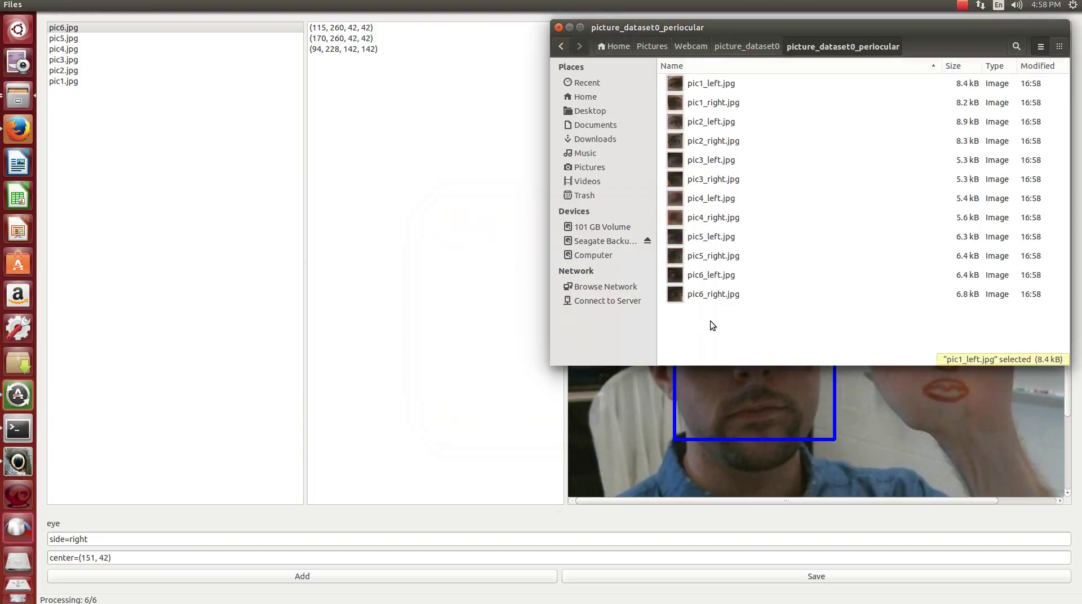
left_click(561, 28)
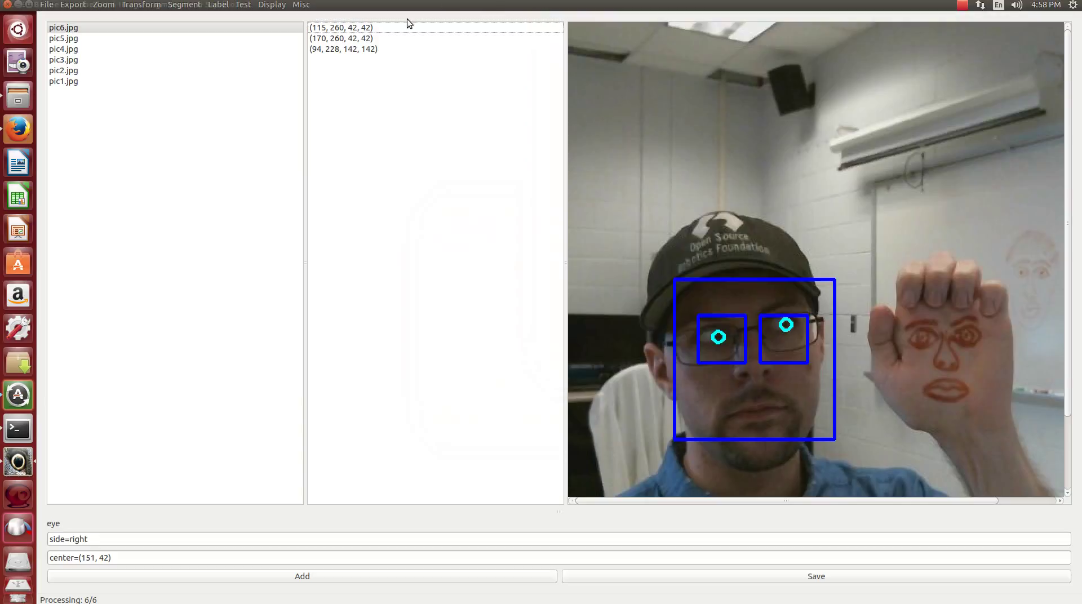
Save the dataset's labels under the file name labels.json and close BLISS
left_click(49, 5)
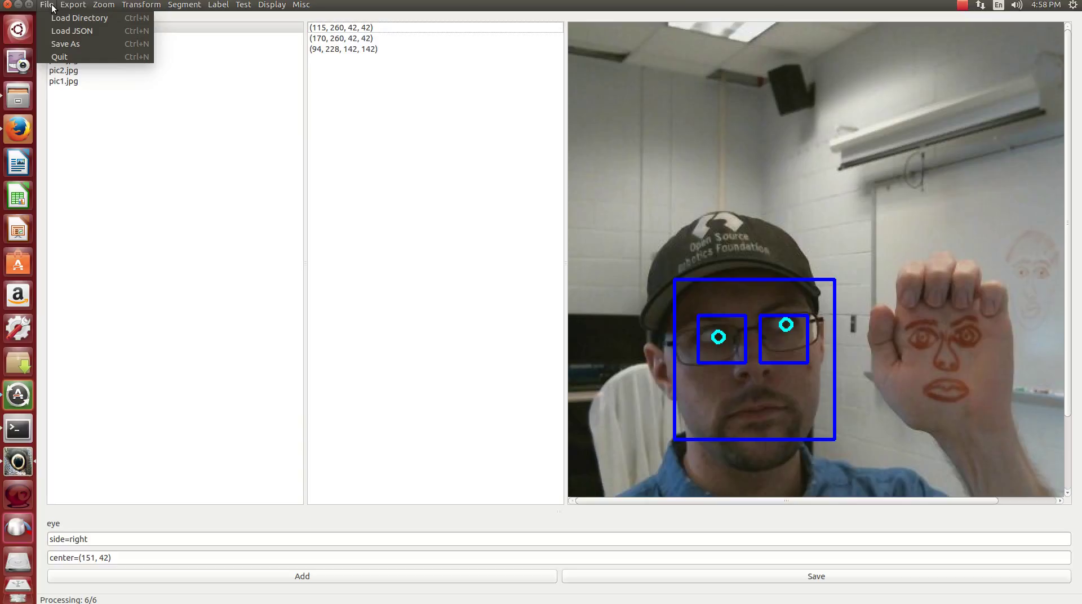
left_click(65, 44)
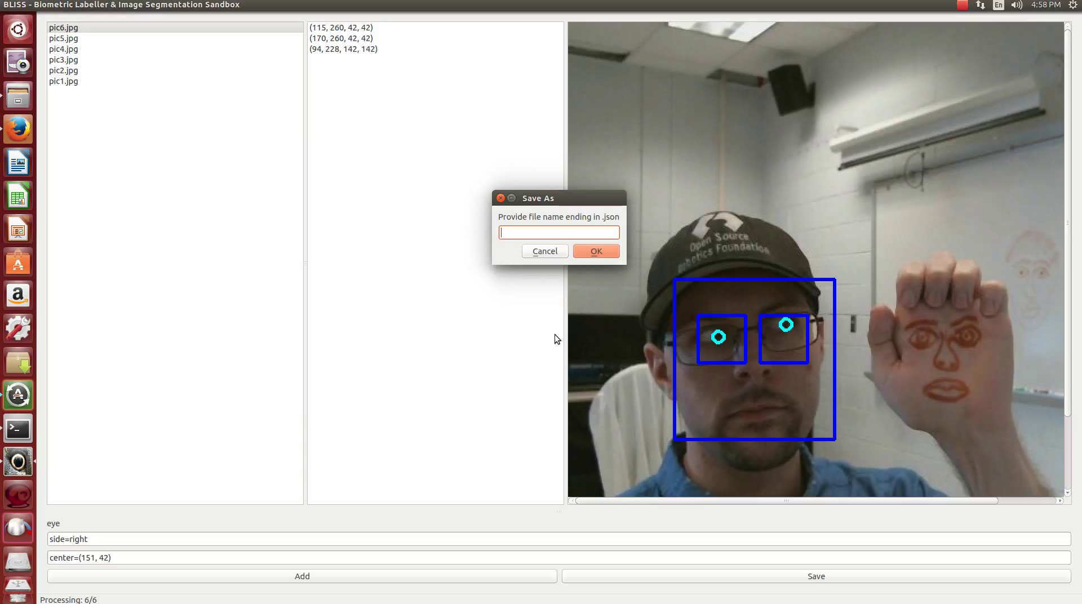
type("labels.json")
left_click(597, 252)
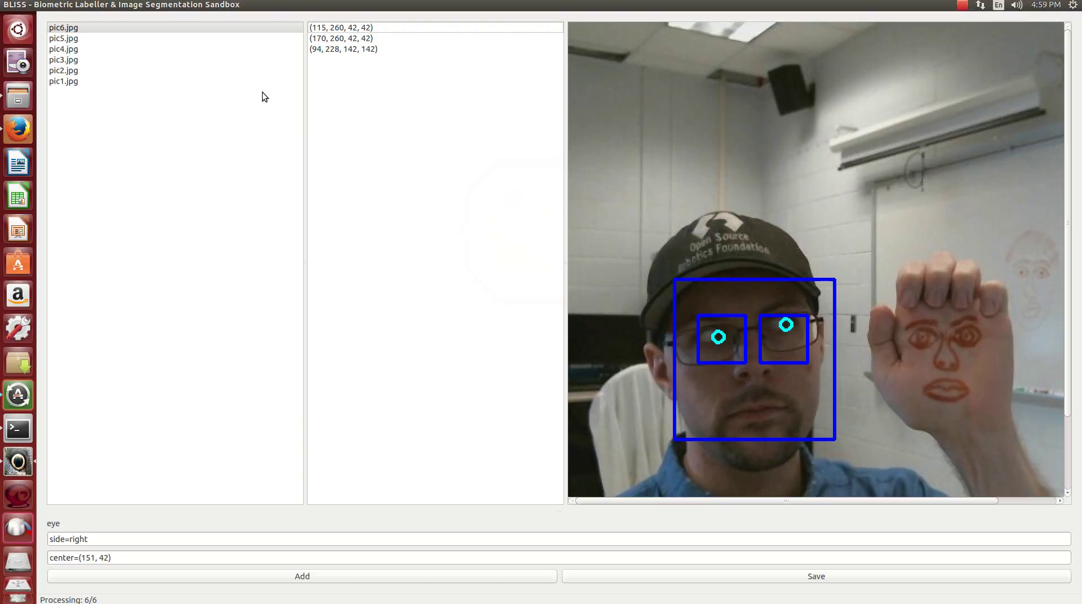
left_click(6, 4)
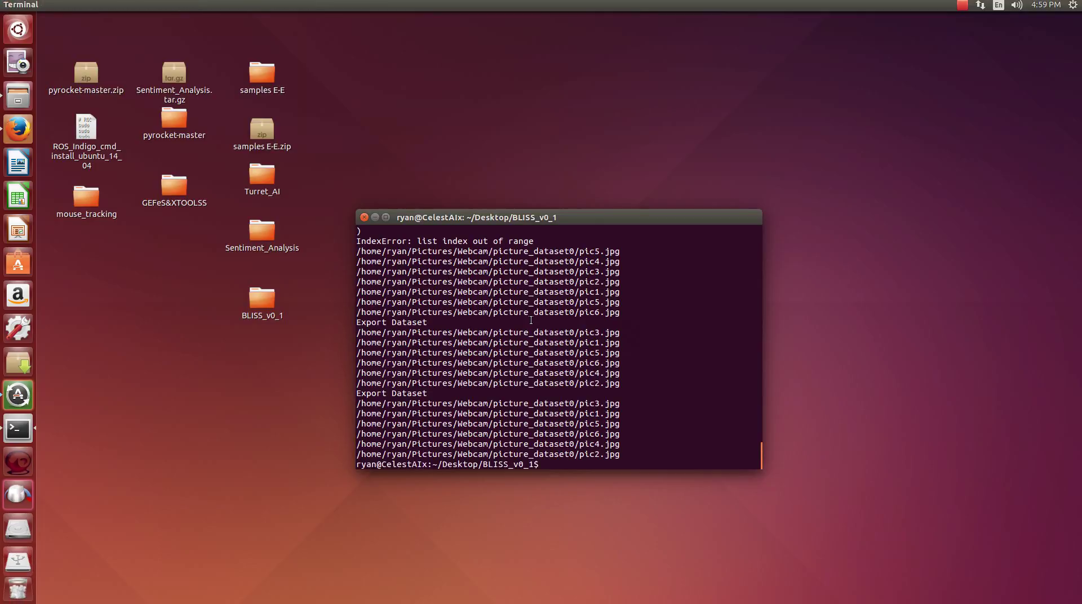
Open a Files window, browse to Pictures/Webcam/picture_dataset0, and open labels.json in the text editor
left_click(18, 96)
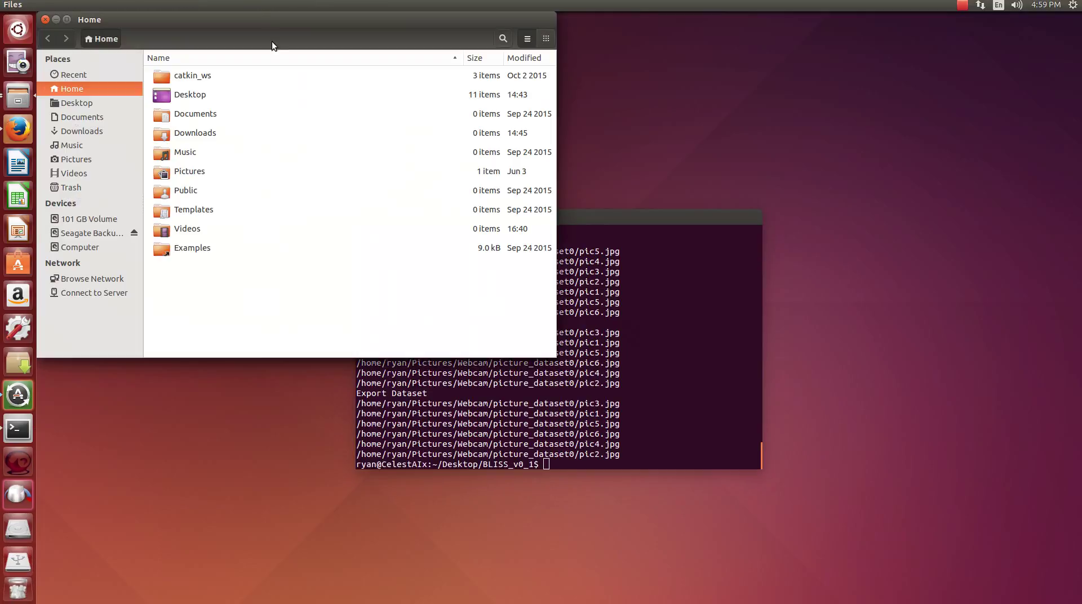
left_click_drag(252, 17, 724, 112)
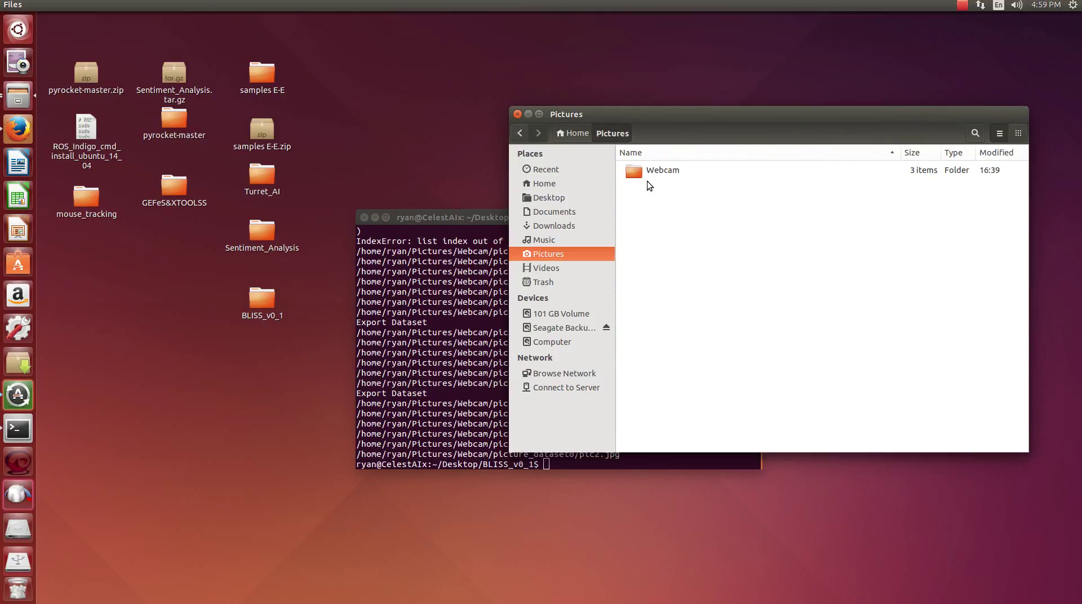
double_click(647, 170)
double_click(657, 171)
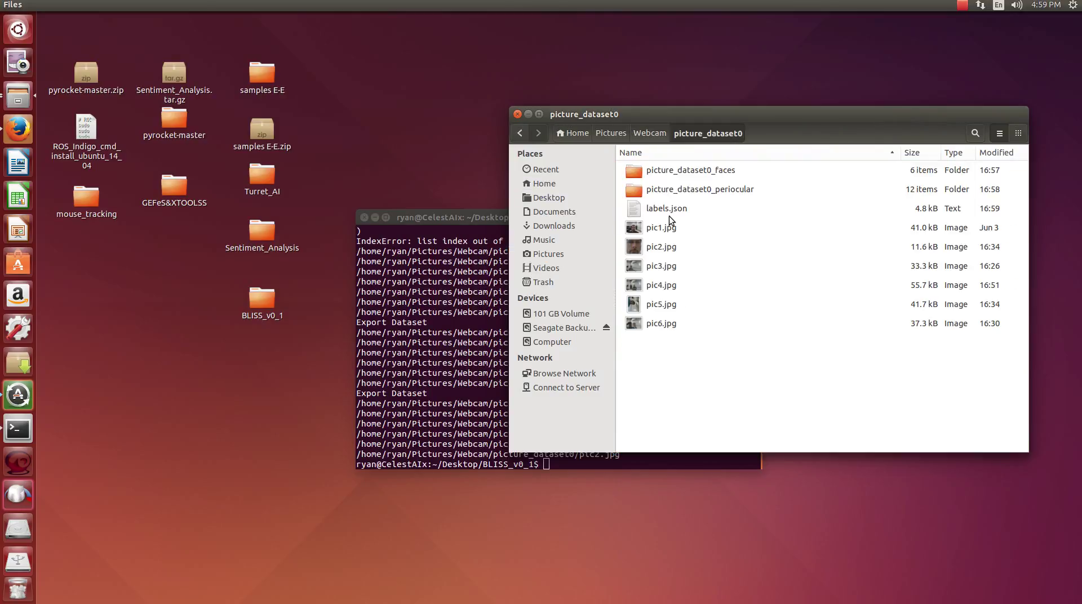
double_click(661, 209)
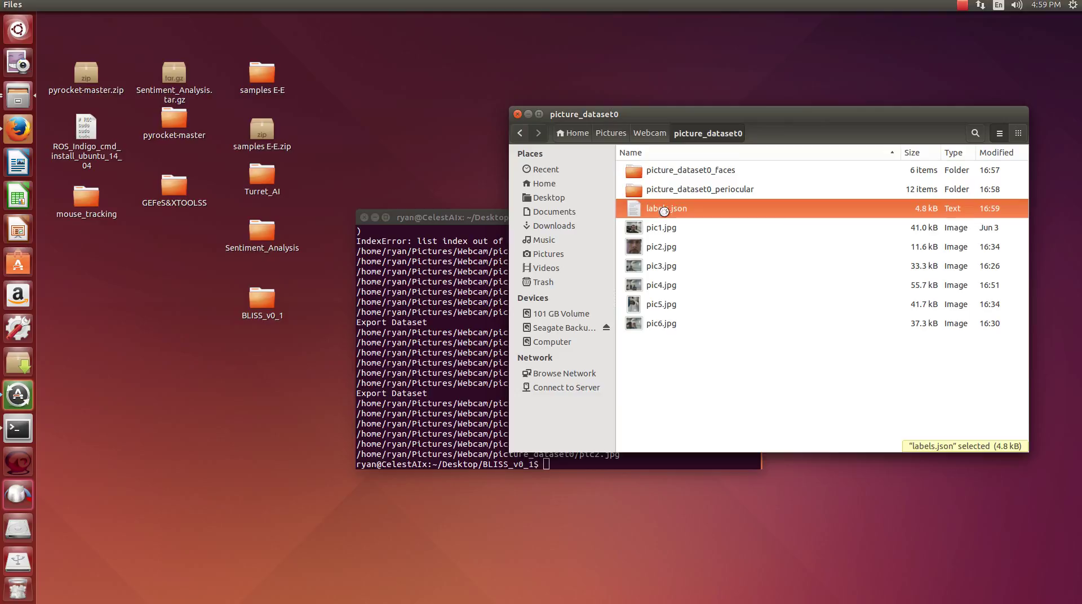
Look through the face and eye entries in labels.json, close the text editor, and clear the file selection
left_click_drag(390, 46, 605, 28)
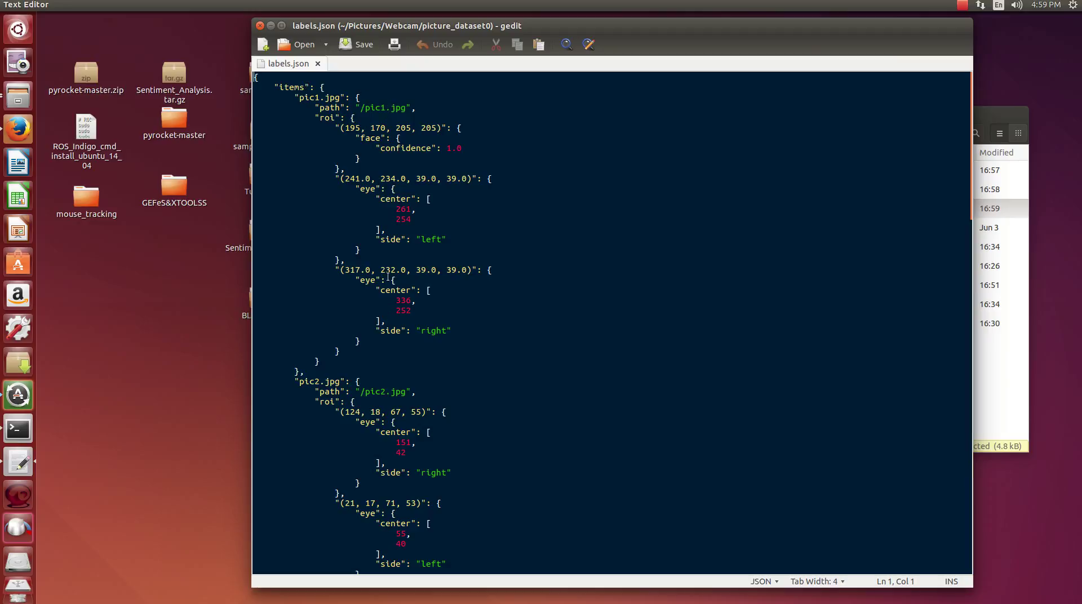
scroll(548, 367, "down", 15)
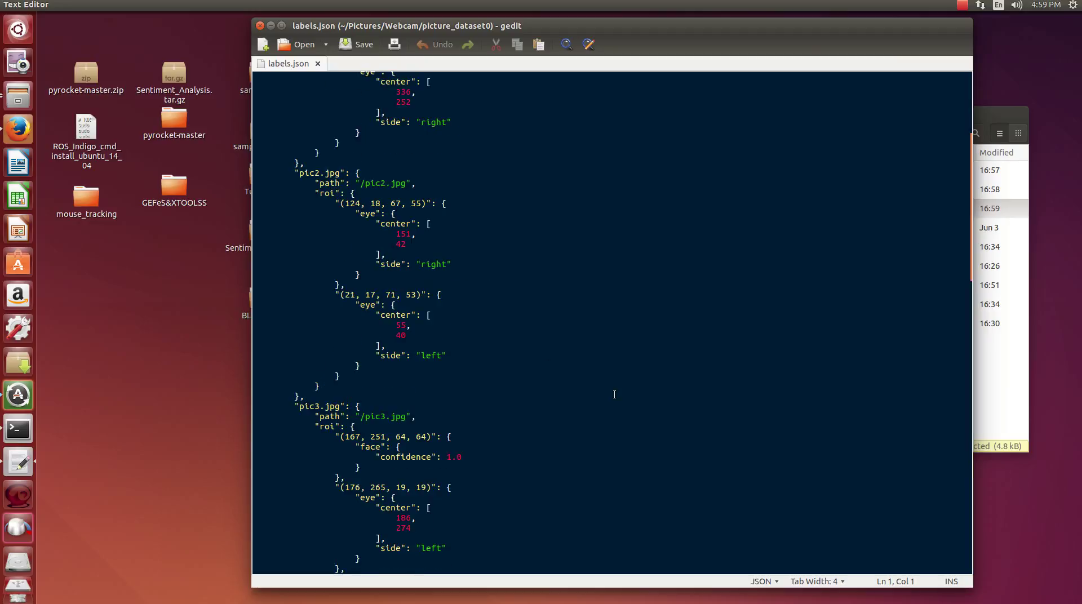
scroll(615, 395, "up", 11)
scroll(614, 394, "up", 3)
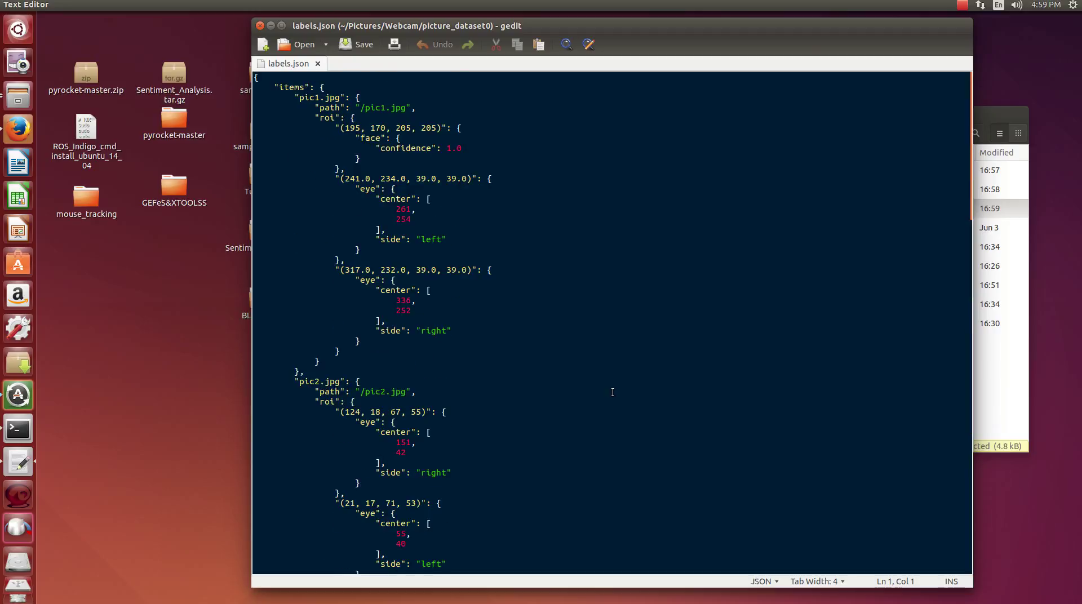
left_click(259, 26)
left_click(708, 389)
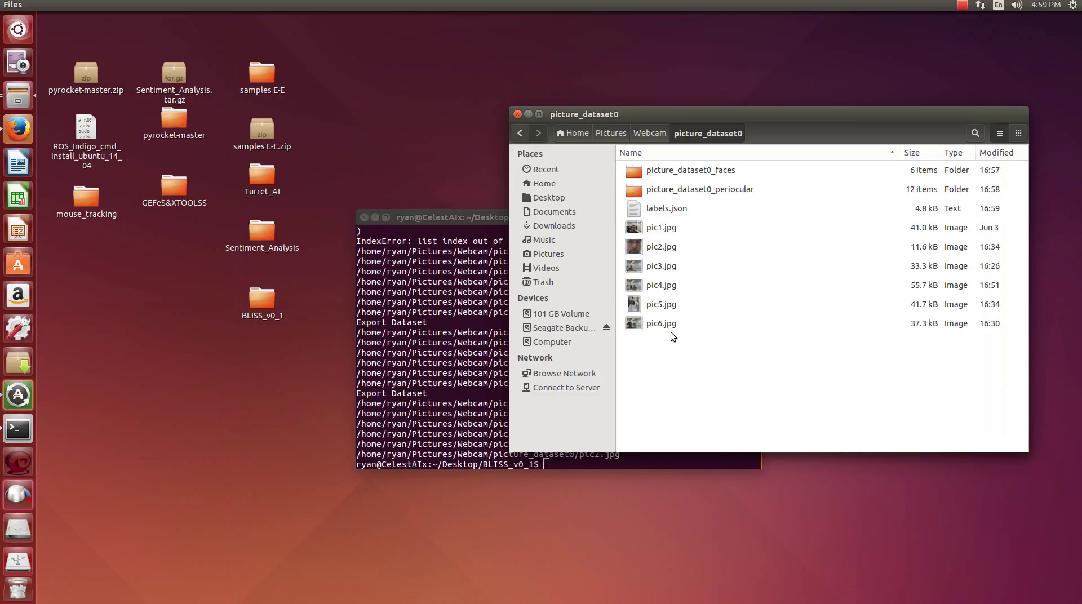
Switch to the terminal and relaunch BLISS with python BLISS.pyw
left_click(643, 466)
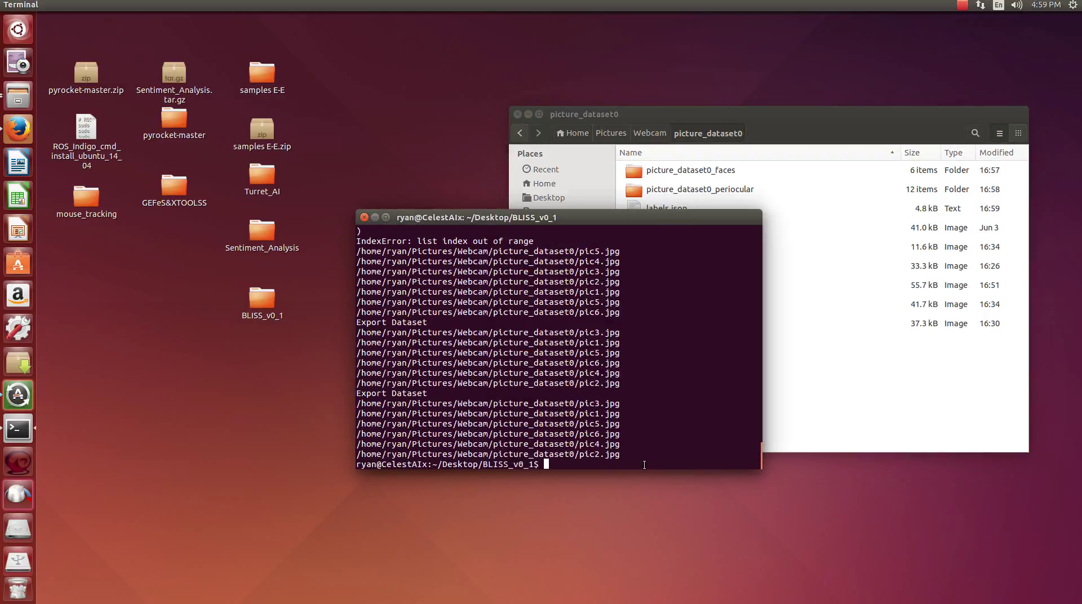
key("Up")
key("Return")
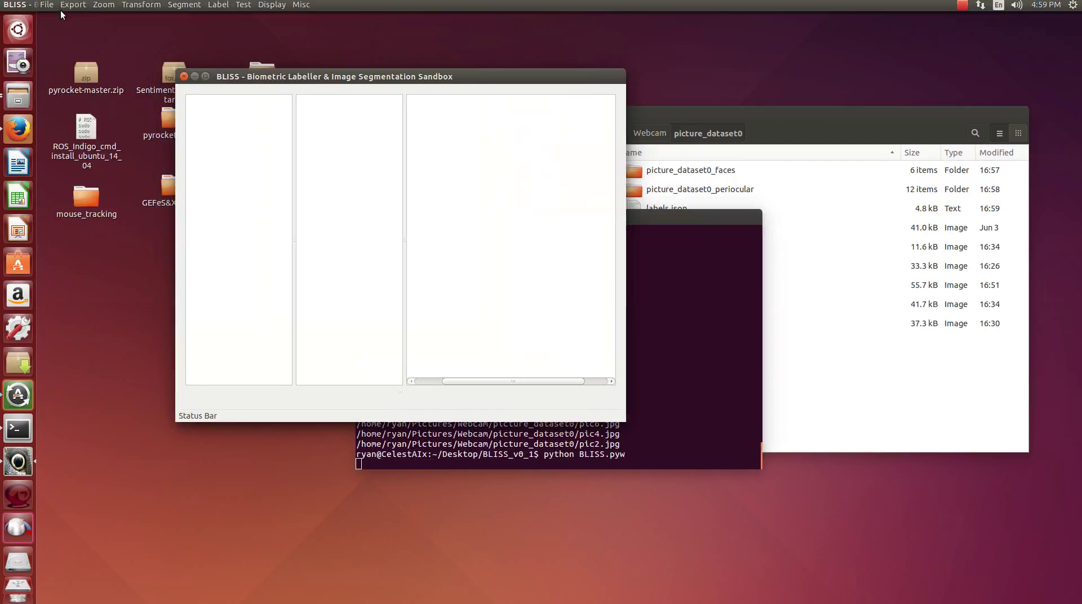
Load the saved labels.json from the Pictures/Webcam/picture_dataset0 folder into BLISS
left_click(51, 6)
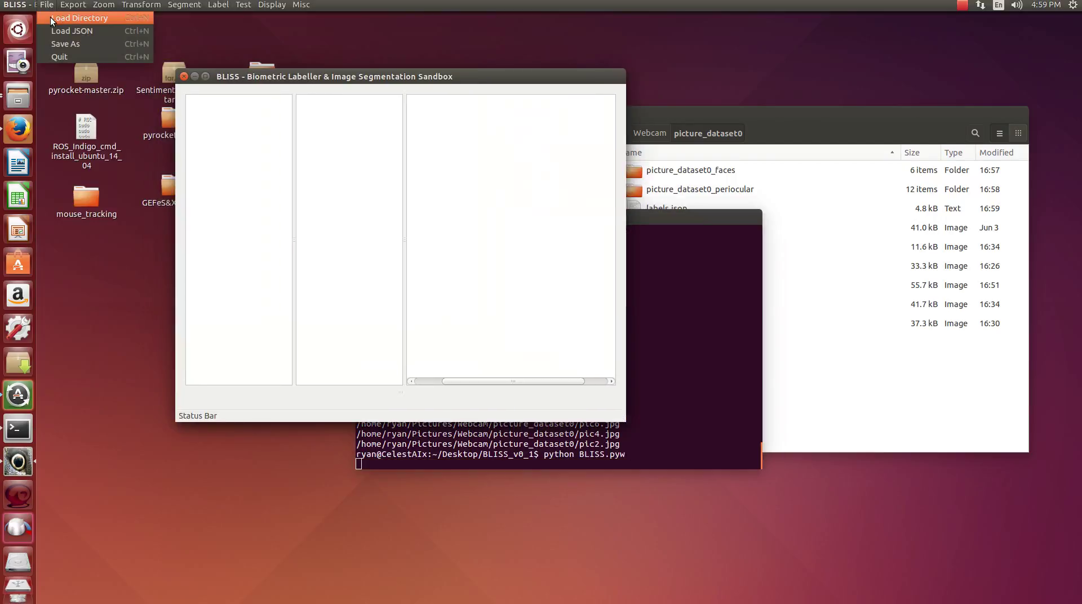
left_click(58, 32)
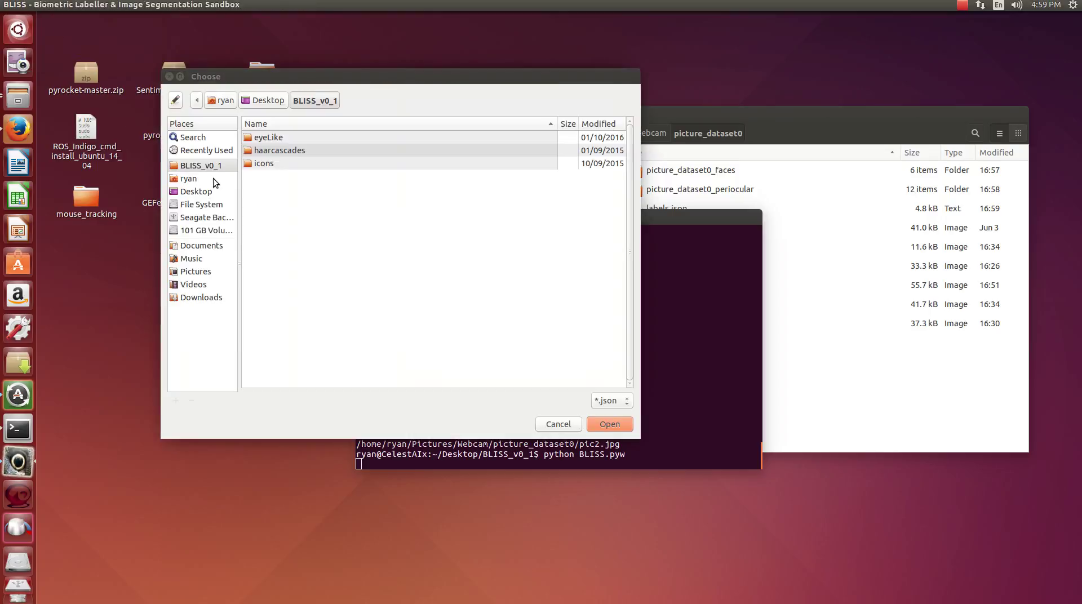
left_click(198, 271)
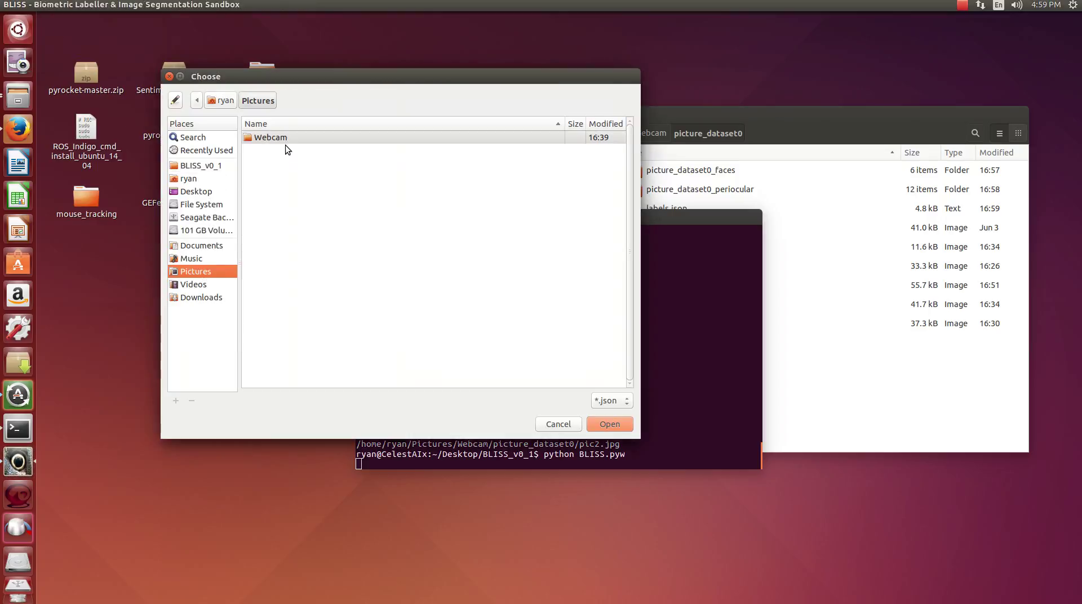
double_click(282, 137)
double_click(290, 151)
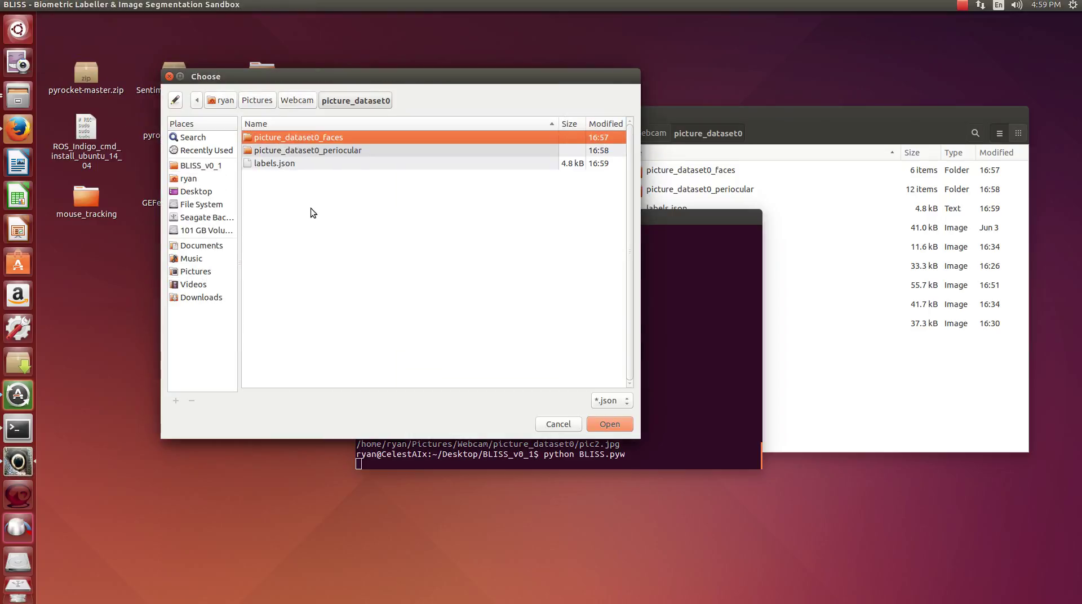
left_click(273, 163)
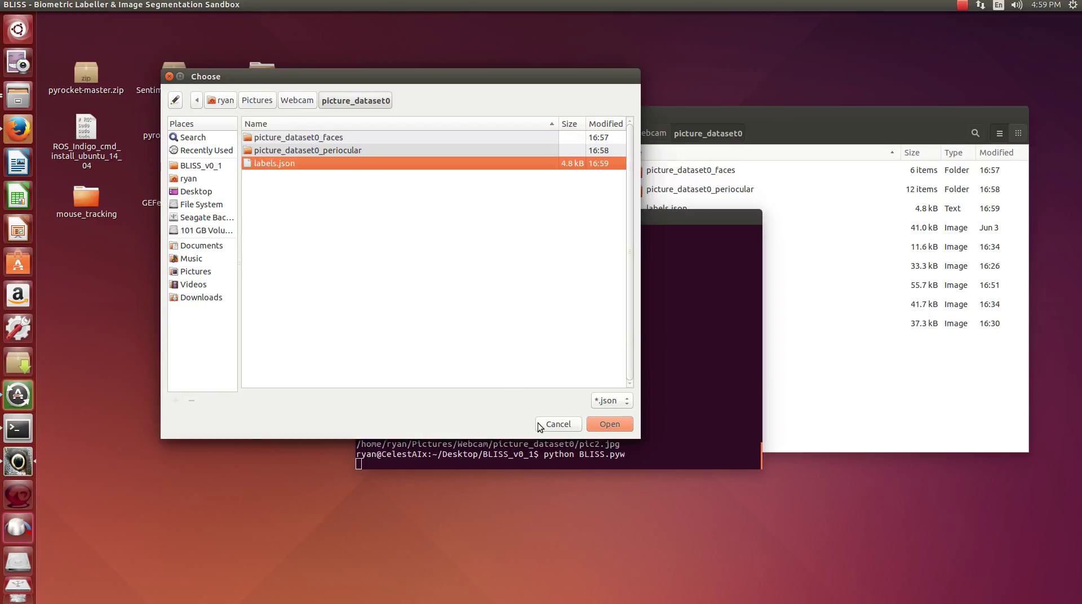
left_click(602, 426)
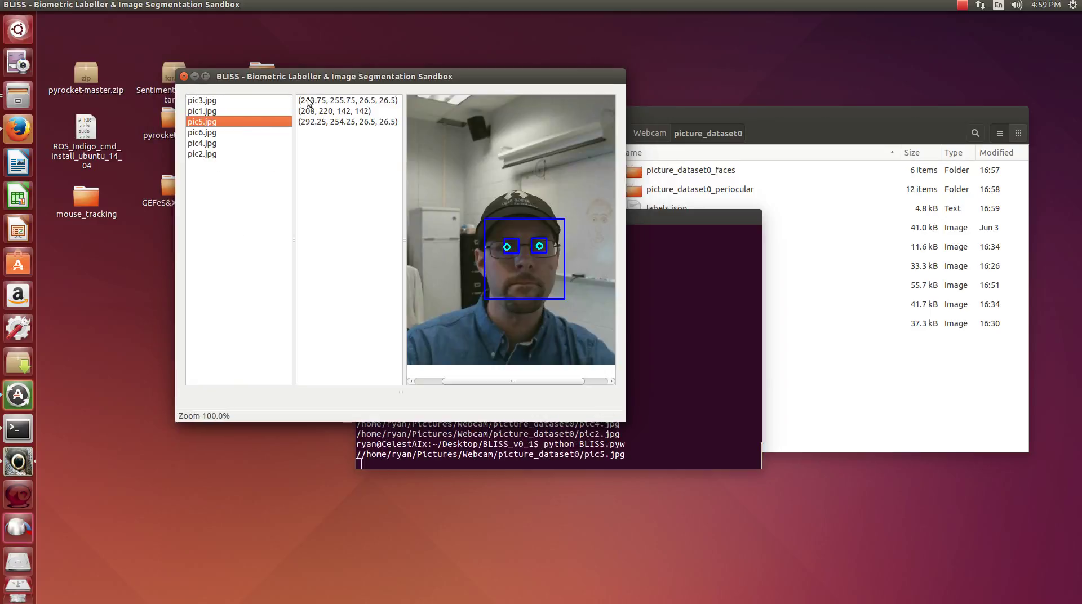
Check the loaded face and eye labels on pic4, pic6, pic5, pic1 and pic3, and close BLISS
left_click(235, 144)
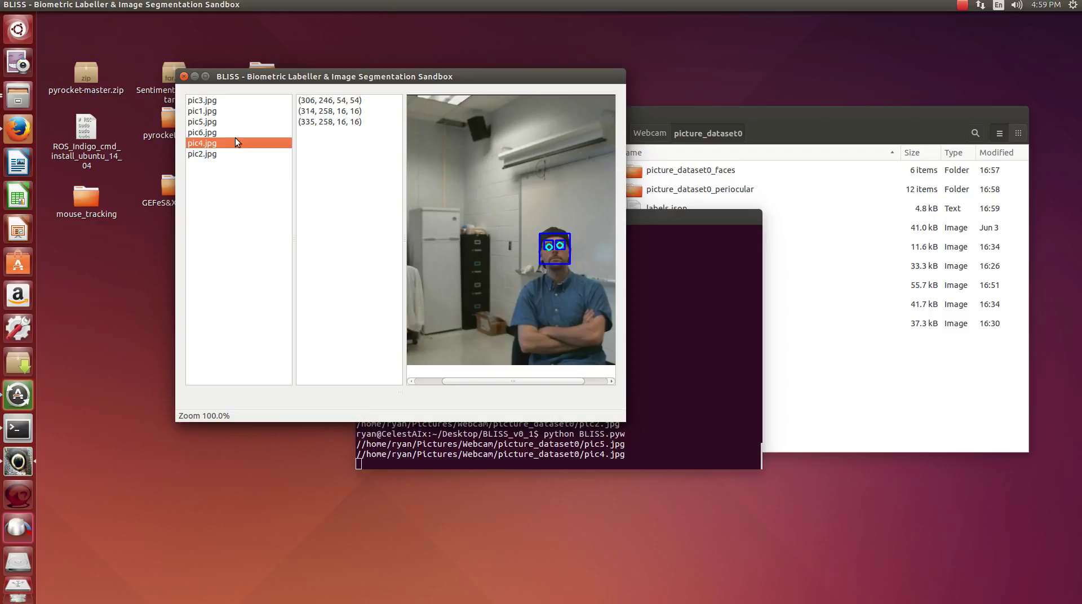
left_click(235, 131)
left_click(235, 120)
left_click(235, 110)
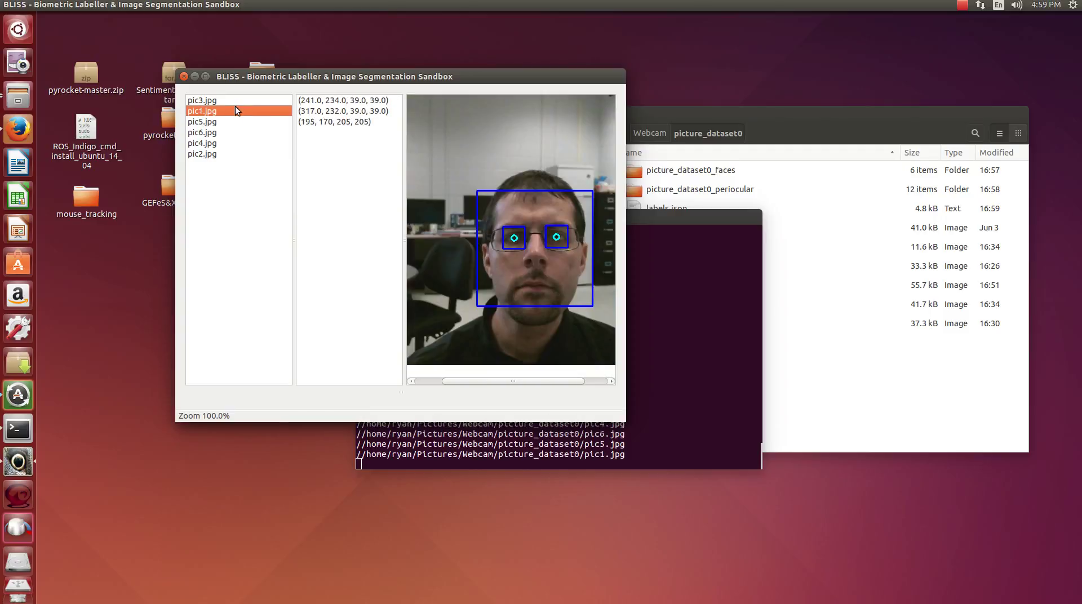
left_click(237, 101)
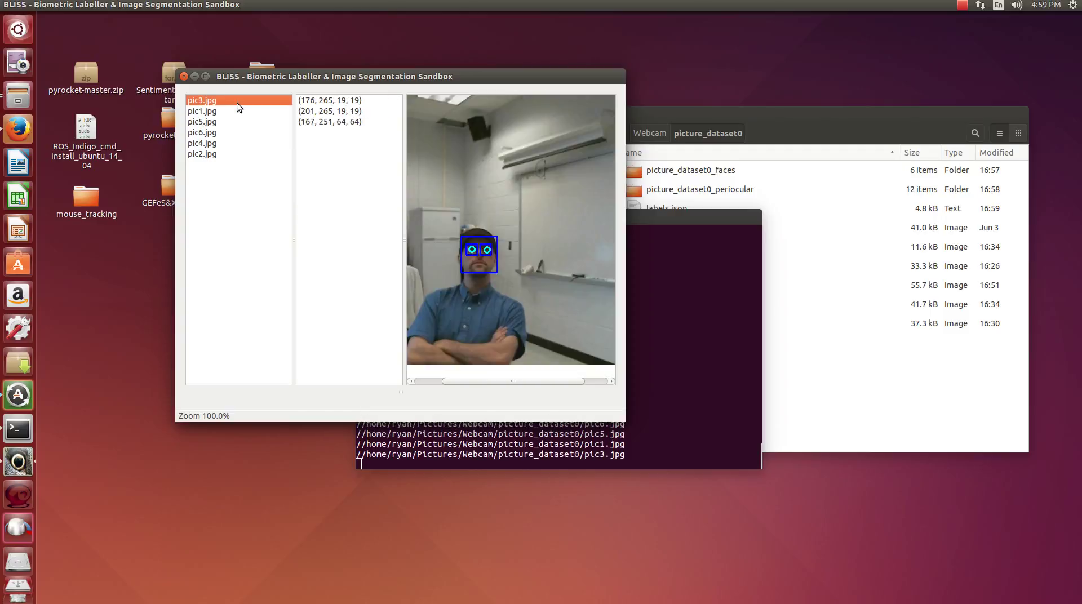
left_click(184, 77)
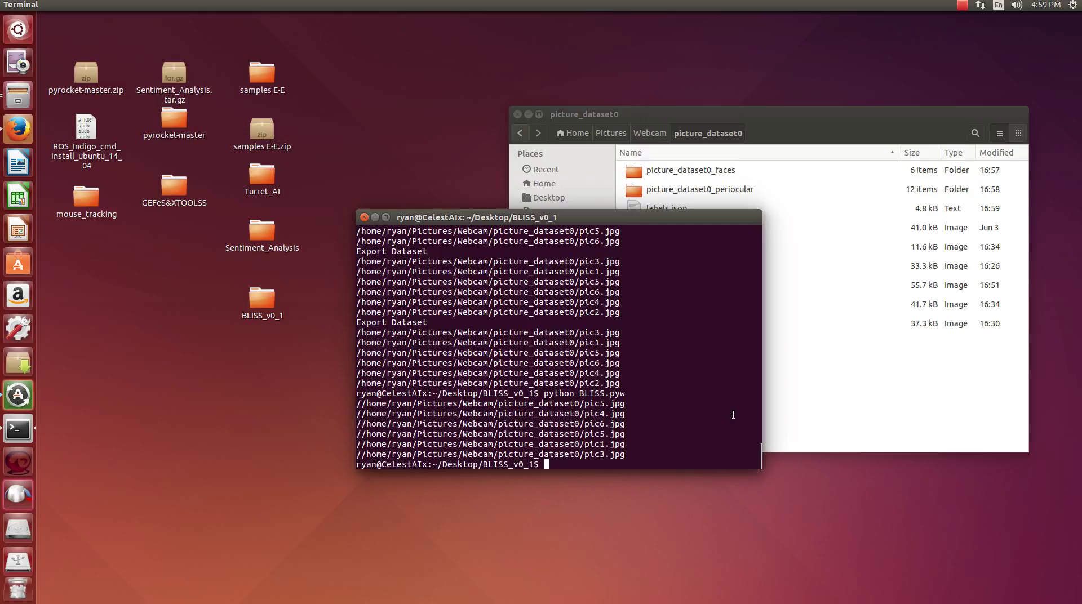